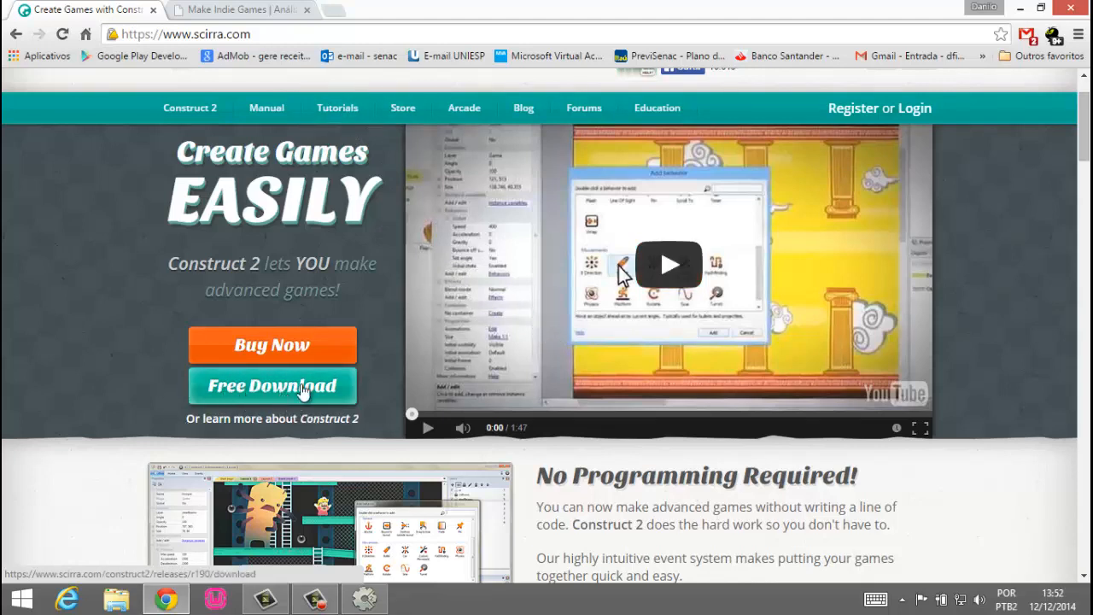
Step: Open the Tutorials section of the Scirra website
scroll(450, 334, "up", 1)
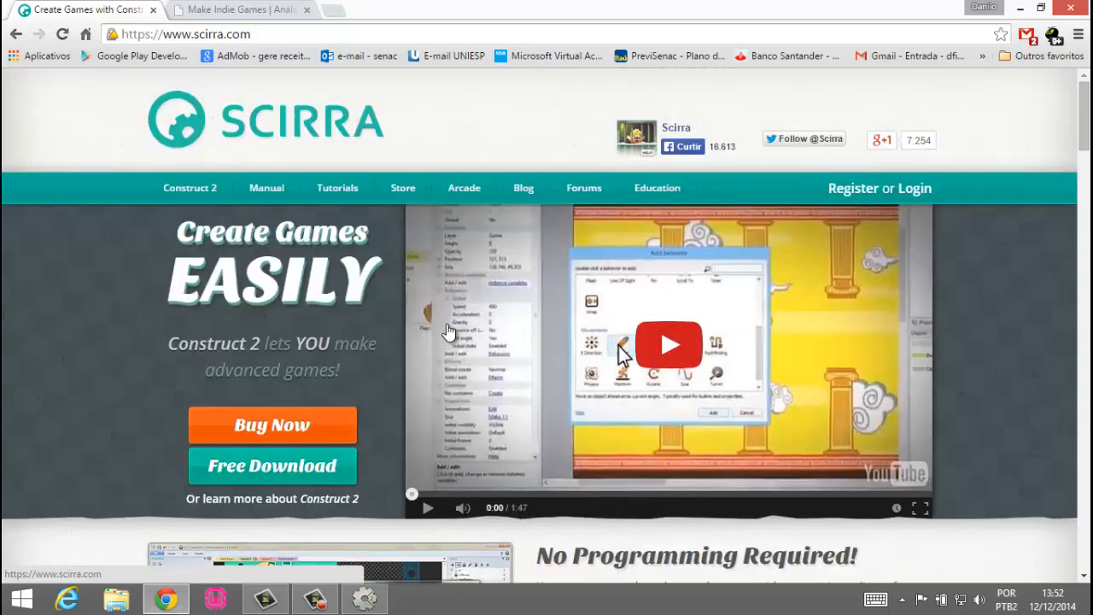
left_click(331, 193)
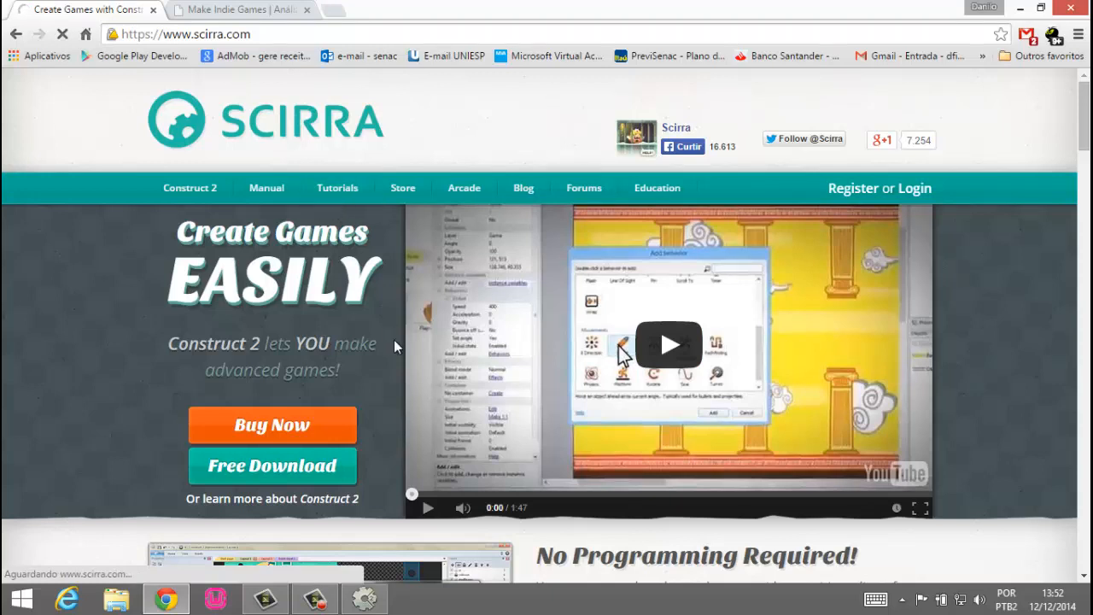
Step: Switch to Construct 2 and close all open layout and event sheet tabs of both projects
left_click(374, 600)
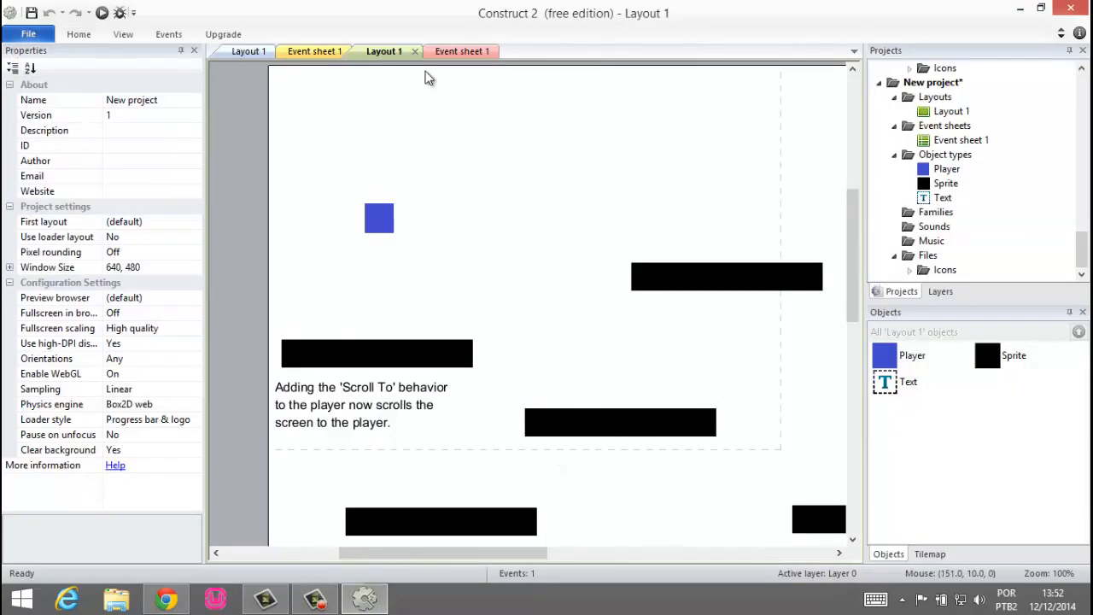
left_click(269, 49)
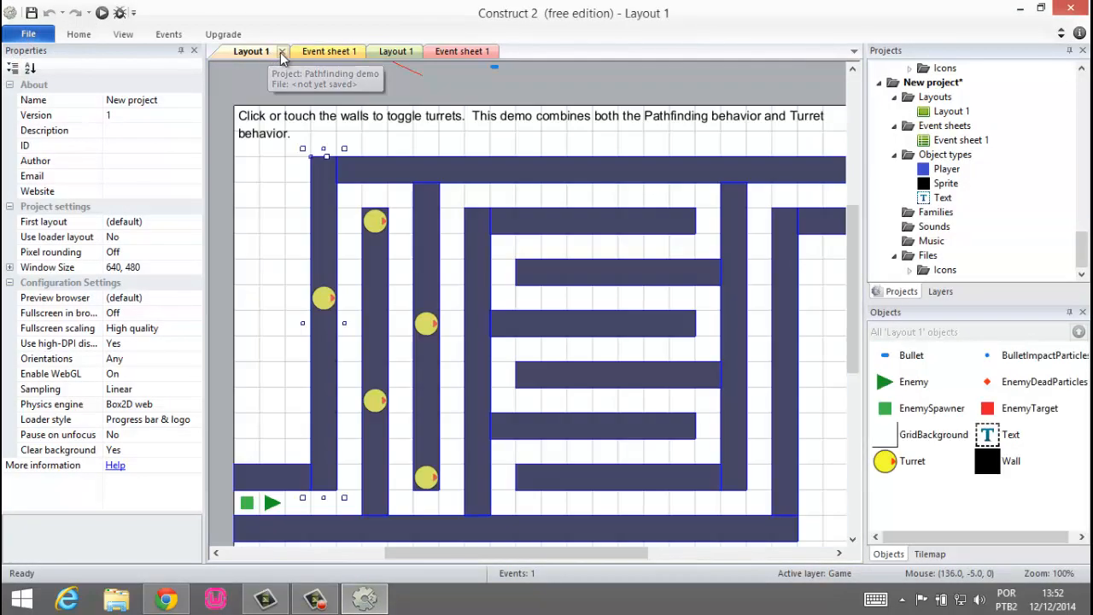
left_click(280, 52)
left_click(282, 53)
left_click(296, 51)
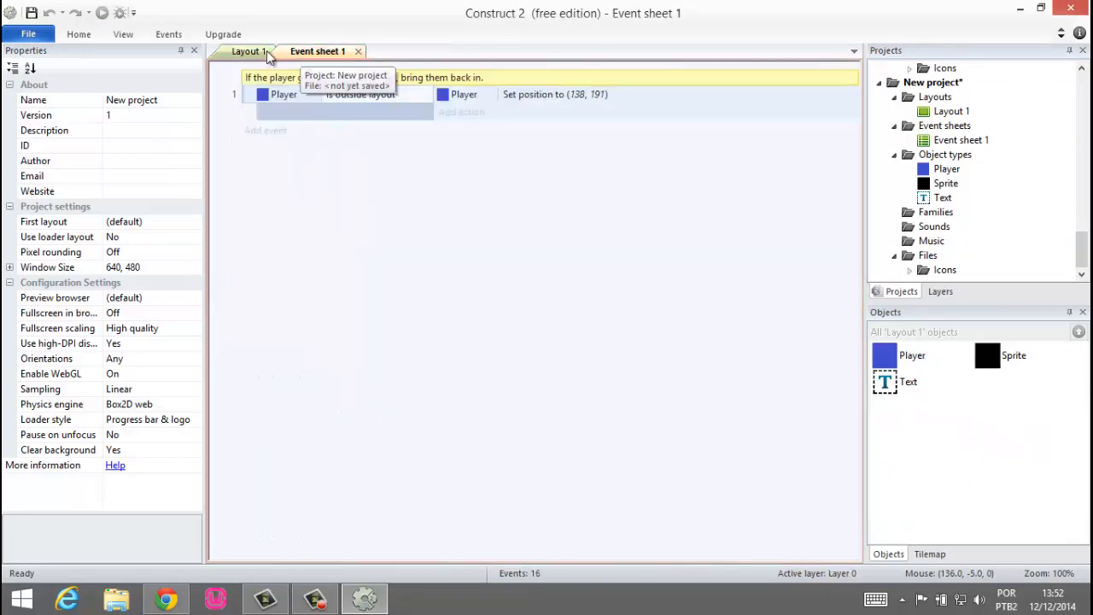
left_click(358, 53)
left_click(283, 51)
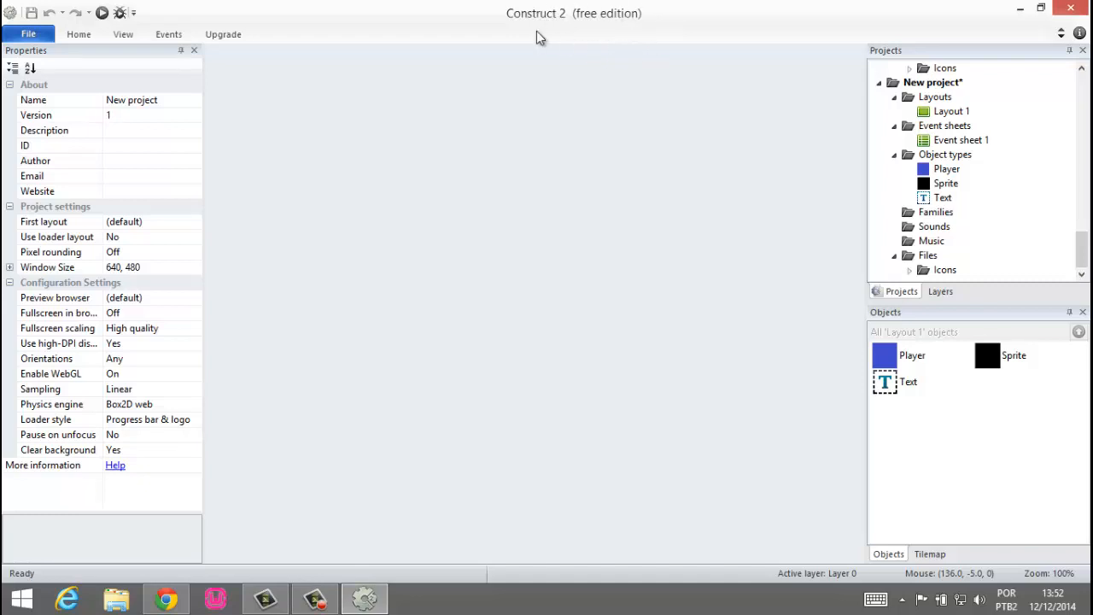
Step: Start a new project and look through the available templates, from the empty SD and HD projects to the game templates
left_click(29, 34)
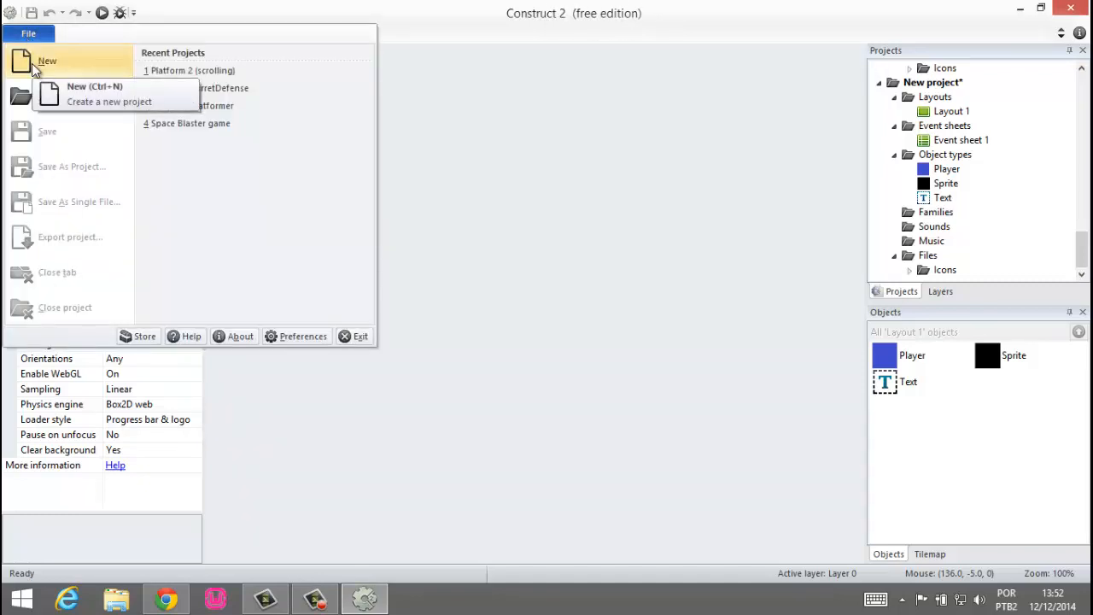
left_click(35, 68)
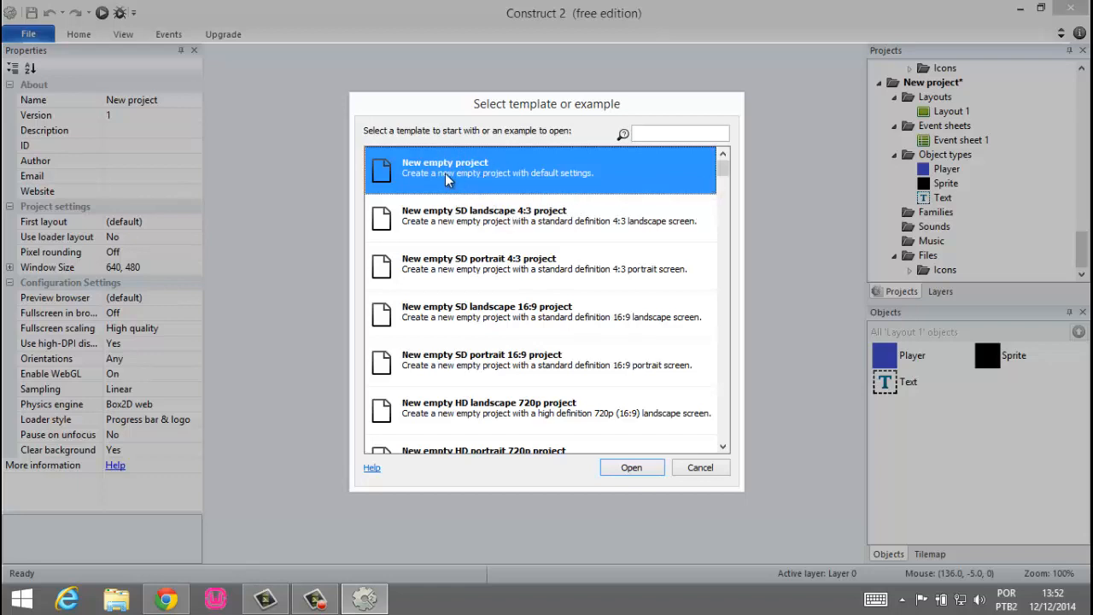
left_click(461, 218)
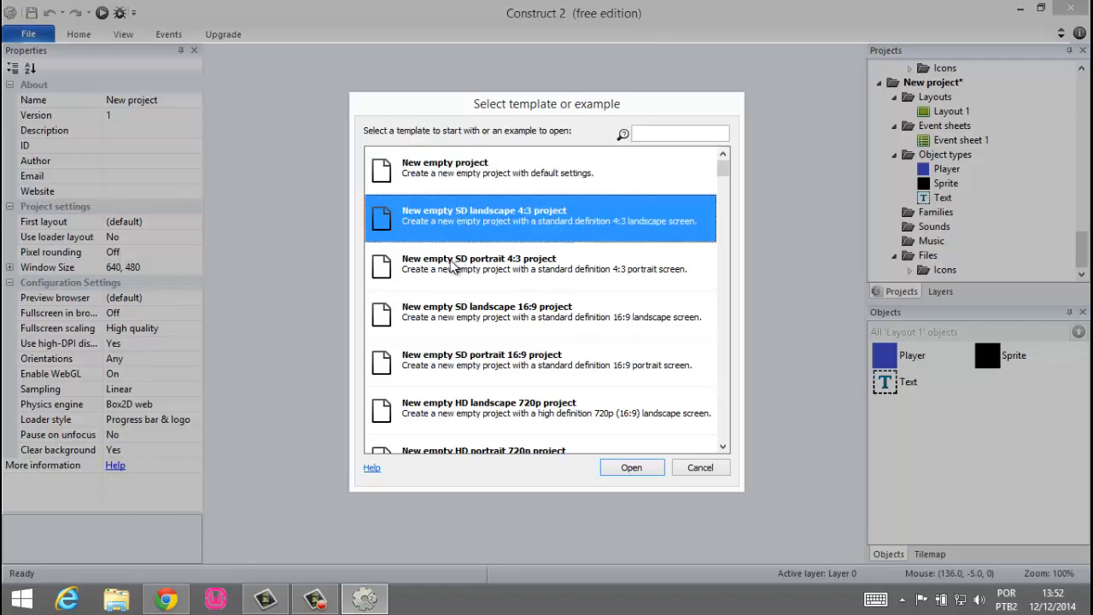
left_click(453, 269)
left_click(450, 311)
left_click(447, 362)
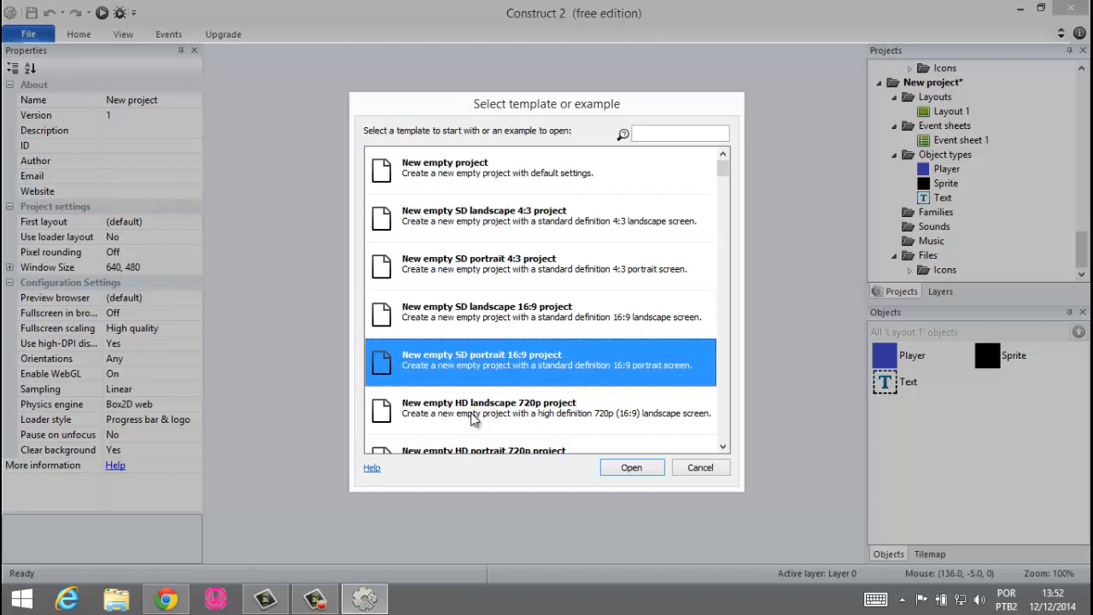
left_click(518, 227)
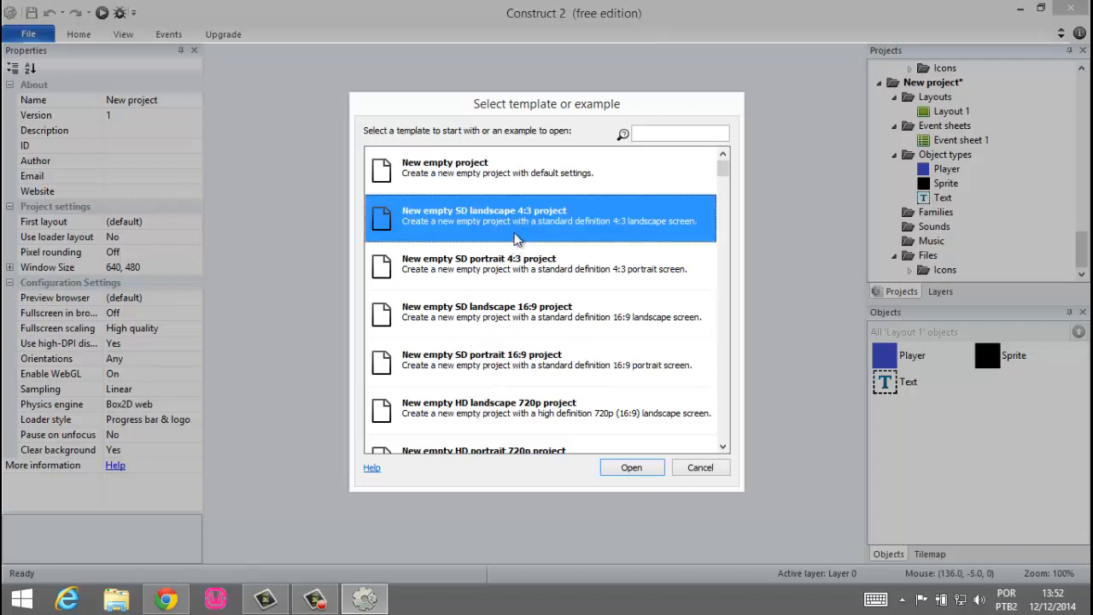
left_click(508, 272)
left_click(508, 314)
left_click(516, 363)
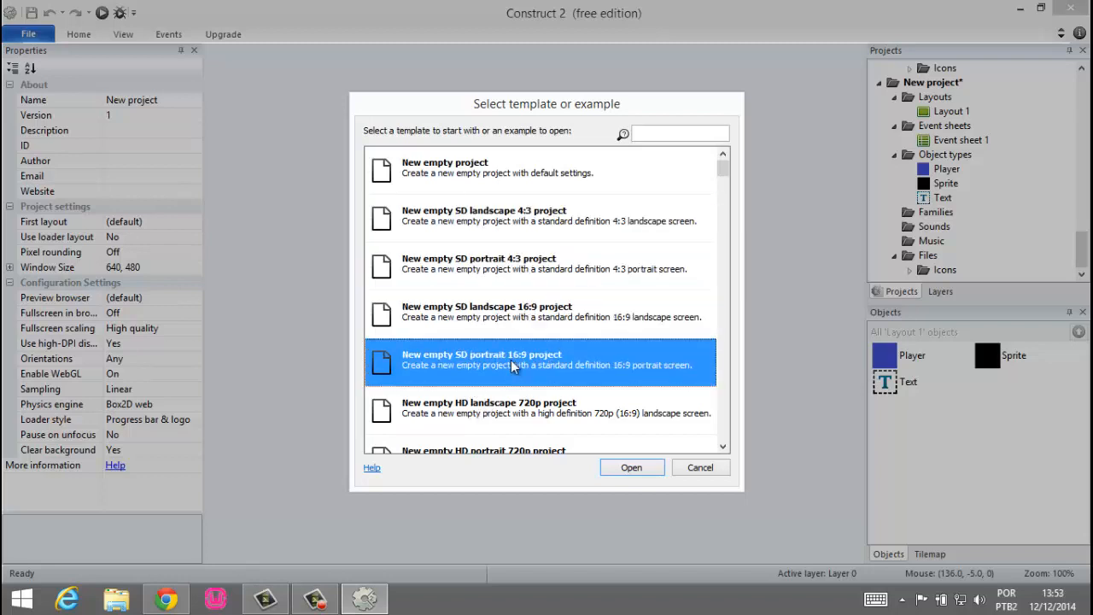
scroll(547, 314, "down", 2)
scroll(546, 312, "down", 6)
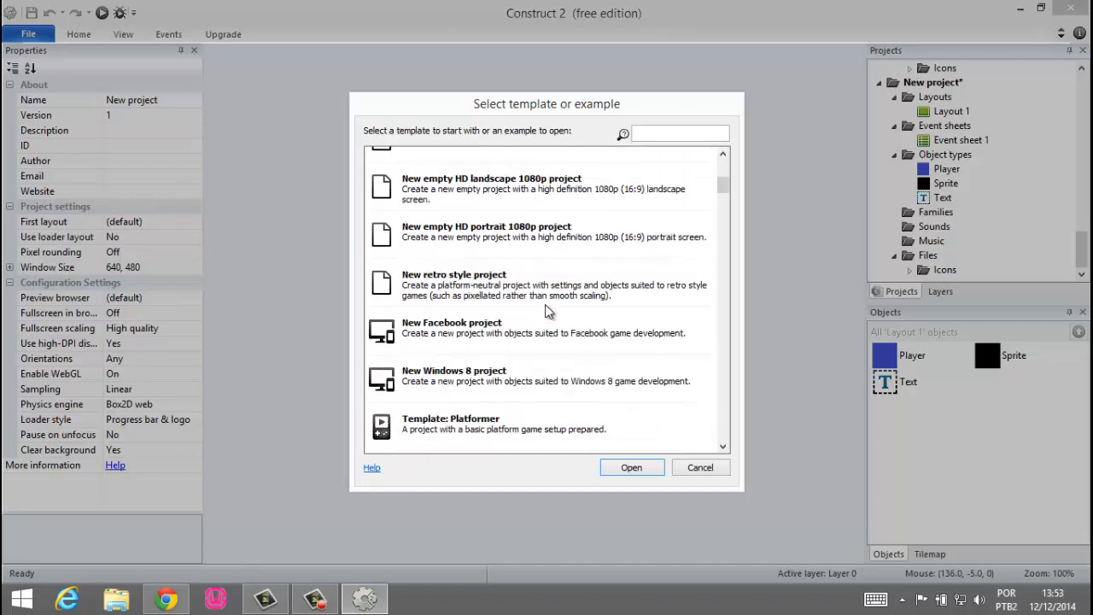
scroll(547, 310, "down", 1)
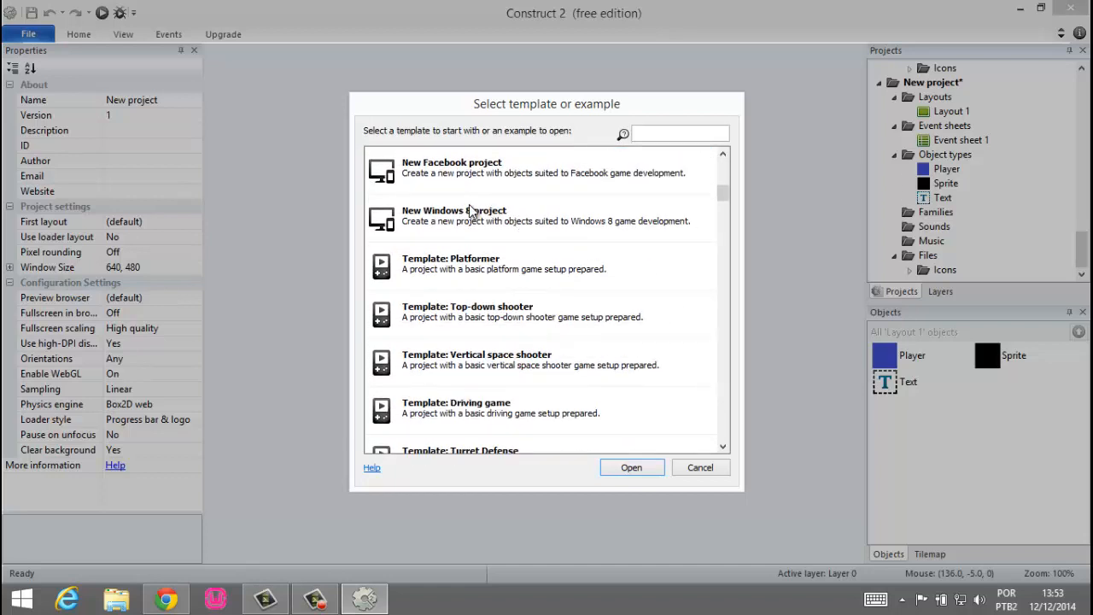
Step: Create a new project from the Top-down shooter template
left_click(455, 273)
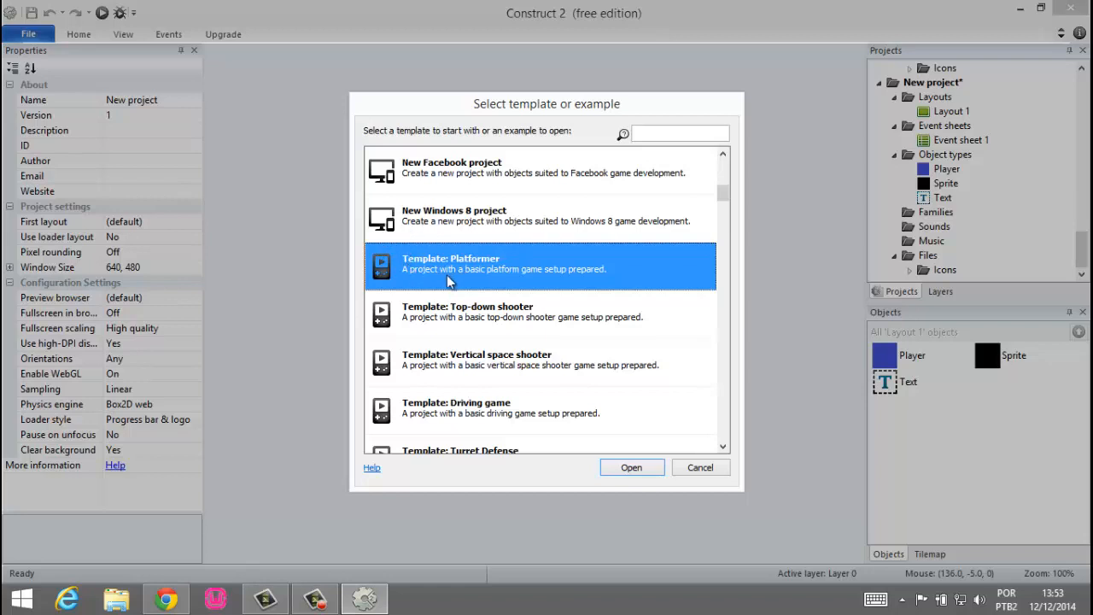
left_click(514, 312)
scroll(567, 307, "down", 1)
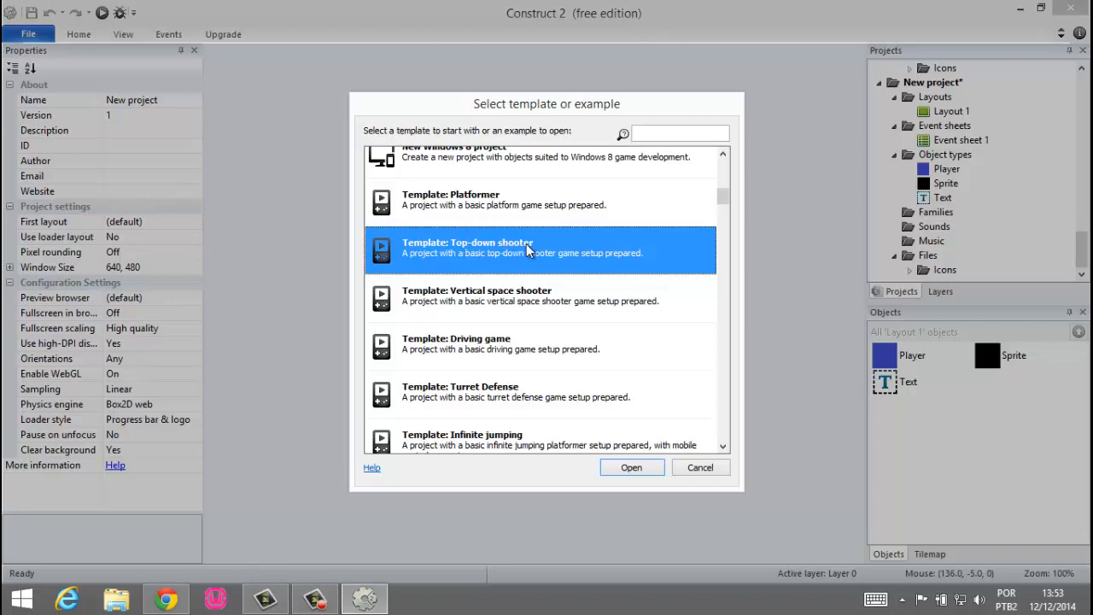
left_click(637, 475)
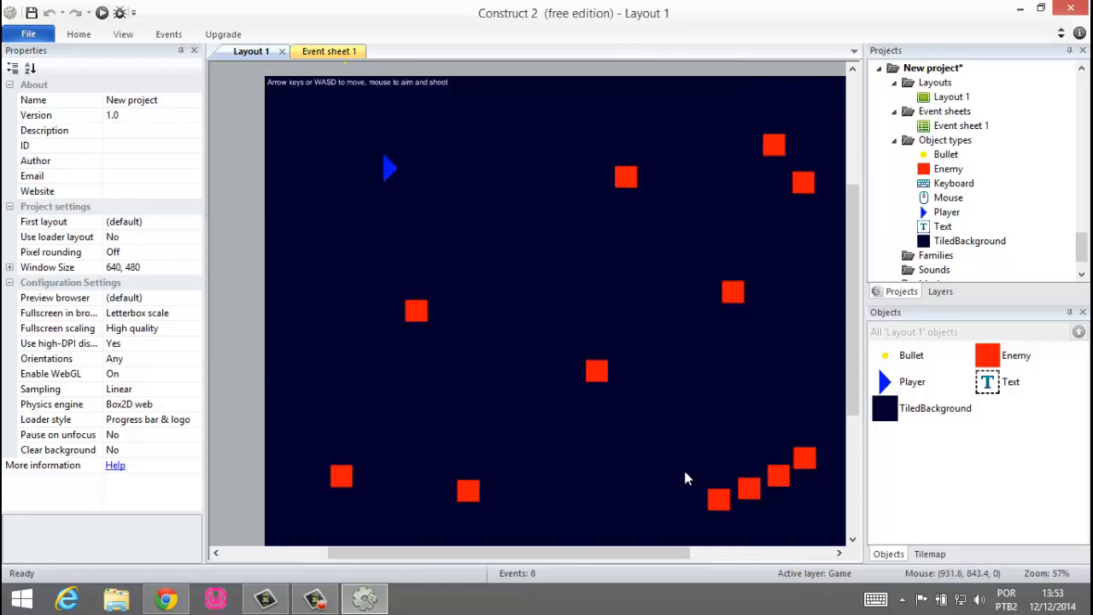
left_click(315, 598)
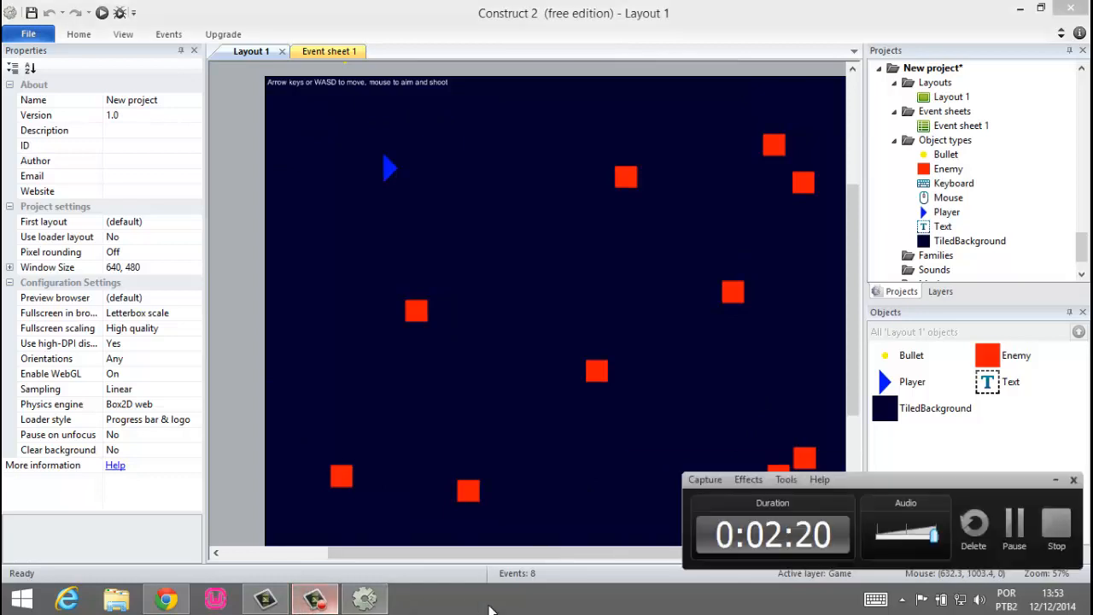
left_click(1012, 524)
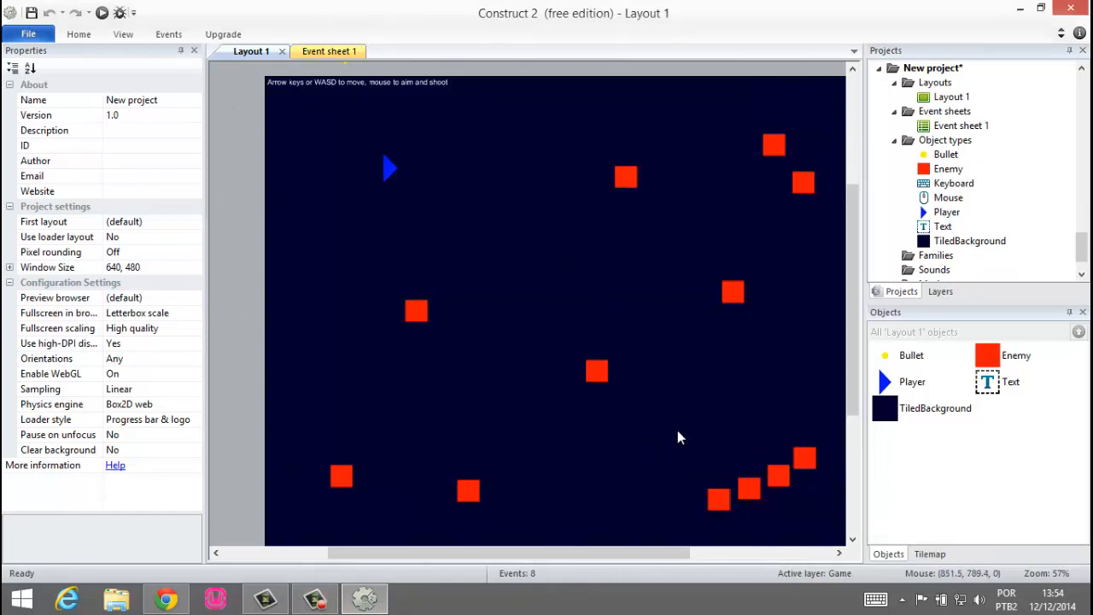
Step: Examine the layout and the project tree with the layouts, event sheets and object types of the open projects
left_click(295, 556)
left_click_drag(378, 563, 515, 566)
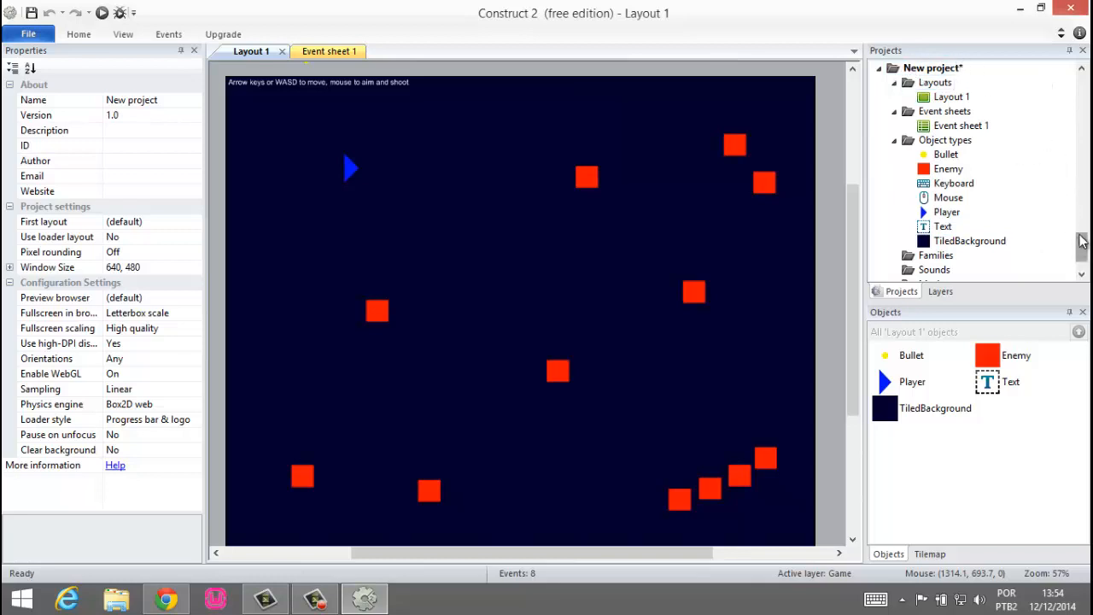
scroll(1062, 207, "up", 10)
scroll(974, 169, "up", 3)
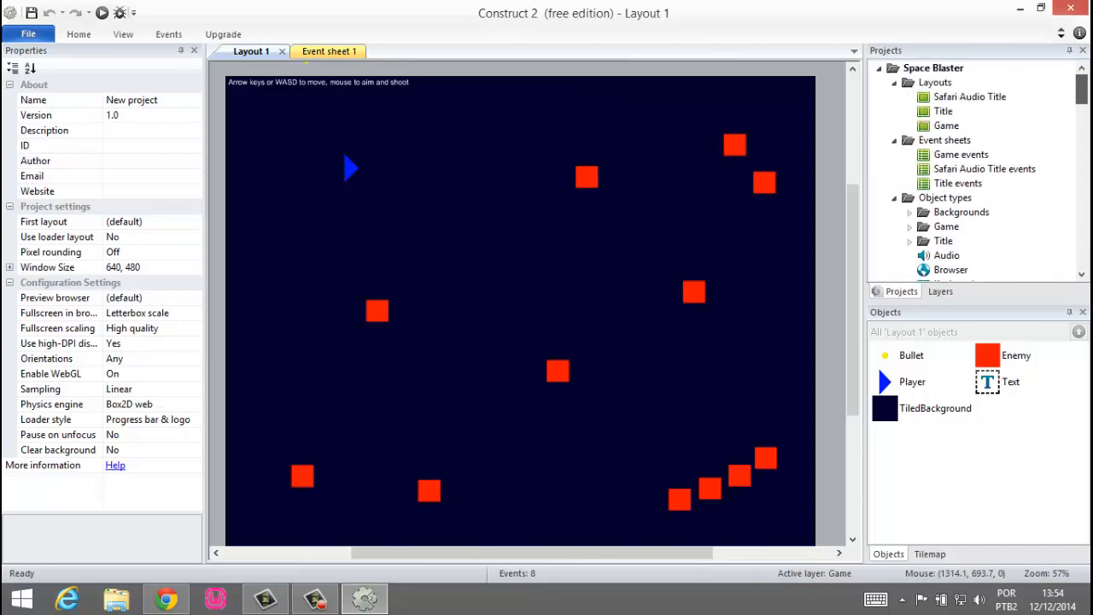
scroll(974, 169, "down", 10)
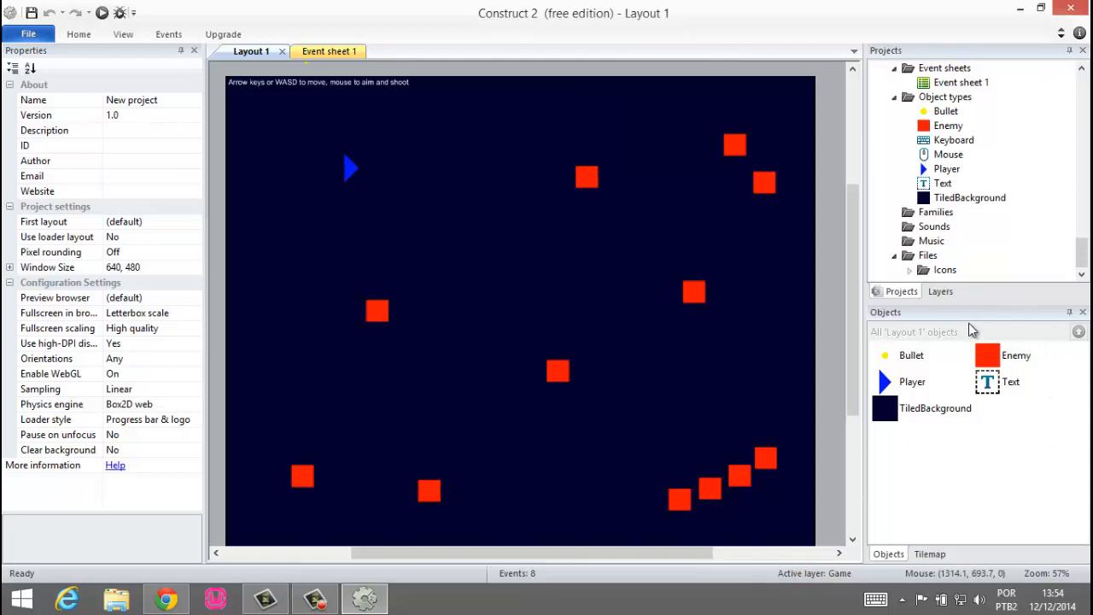
scroll(1087, 271, "up", 7)
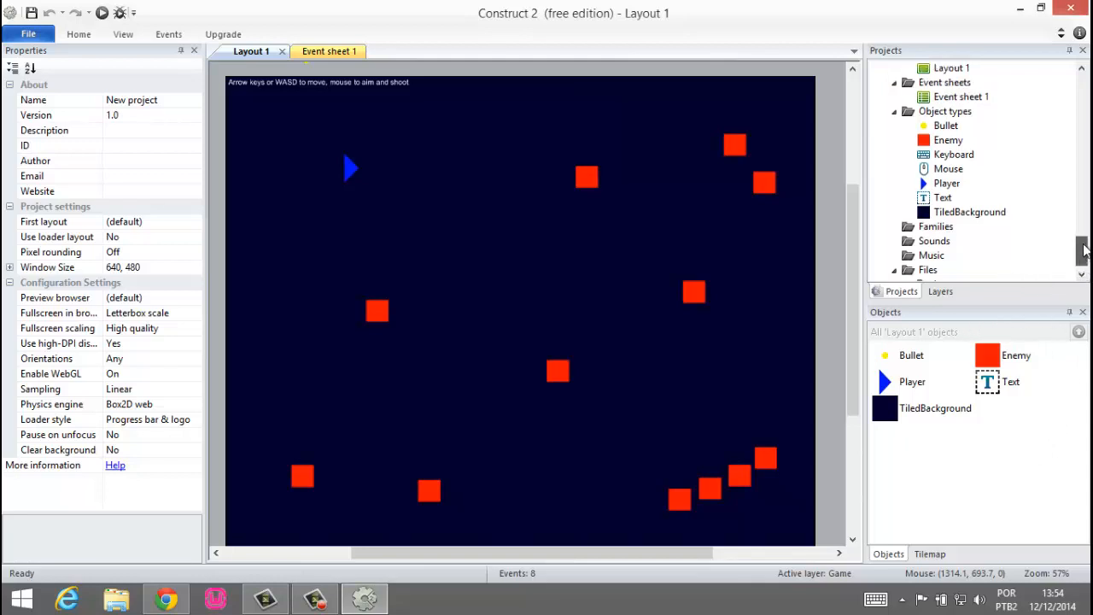
scroll(882, 384, "down", 5)
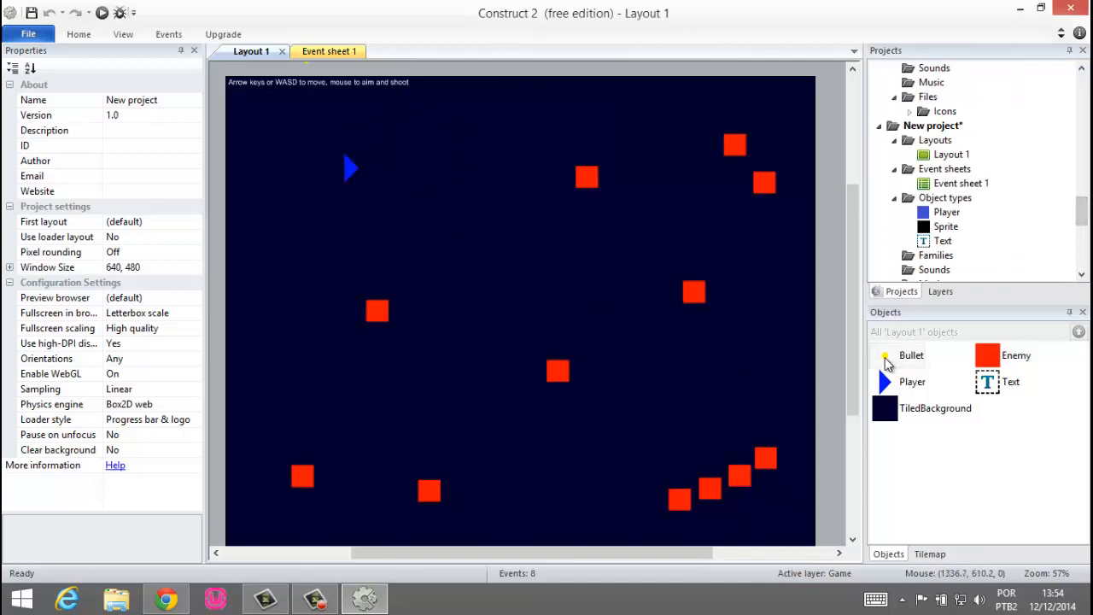
Step: Select the Bullet, Player, TiledBackground, Text and Enemy objects one after another to inspect their instances and properties
left_click(888, 359)
left_click(896, 386)
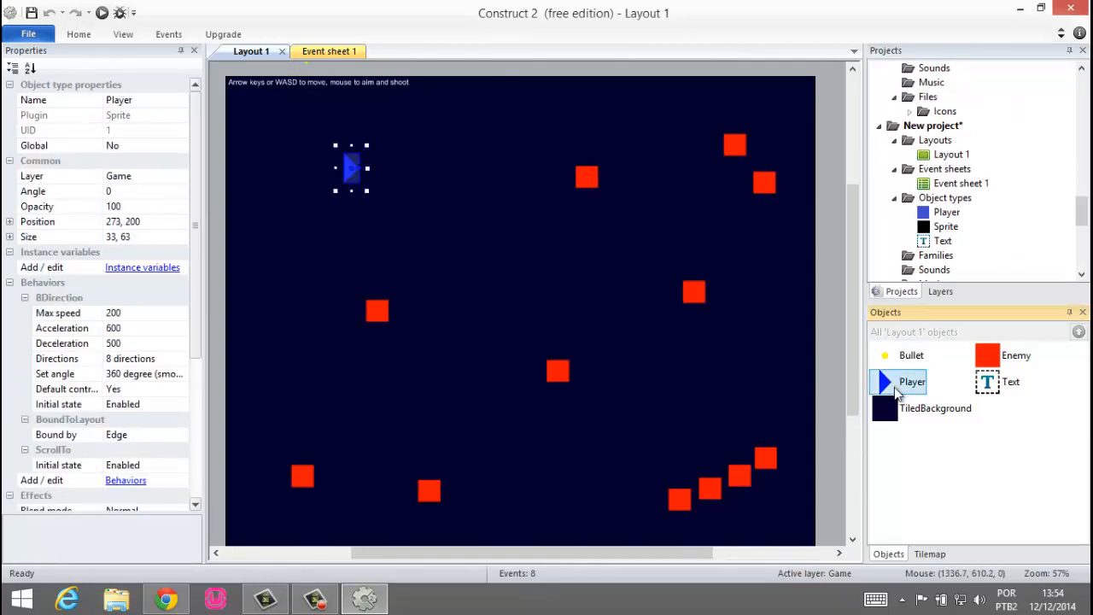
left_click(916, 410)
left_click(990, 384)
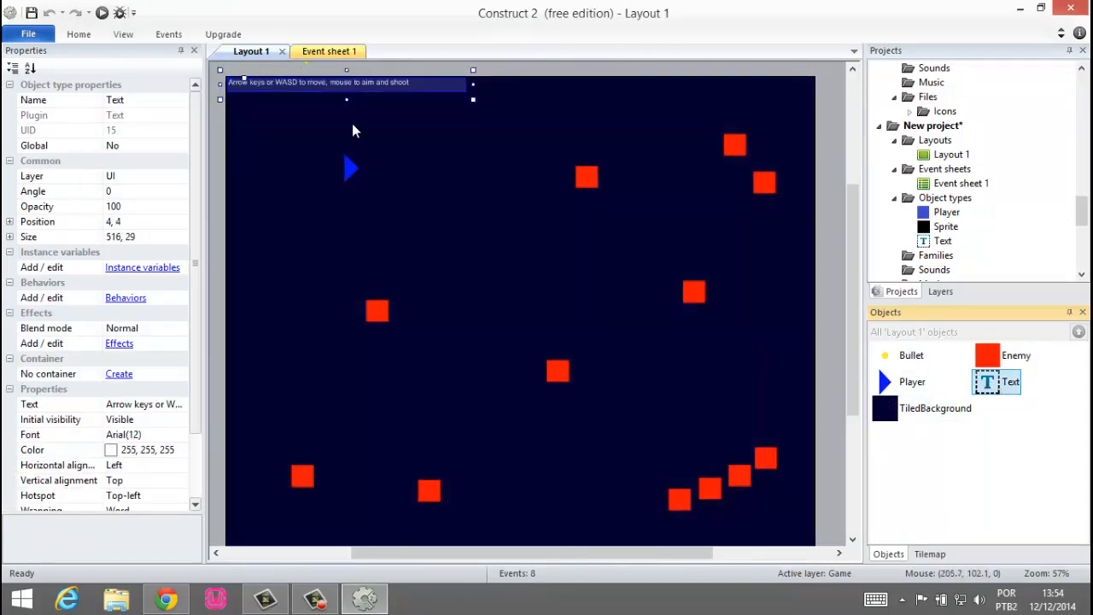
left_click(997, 357)
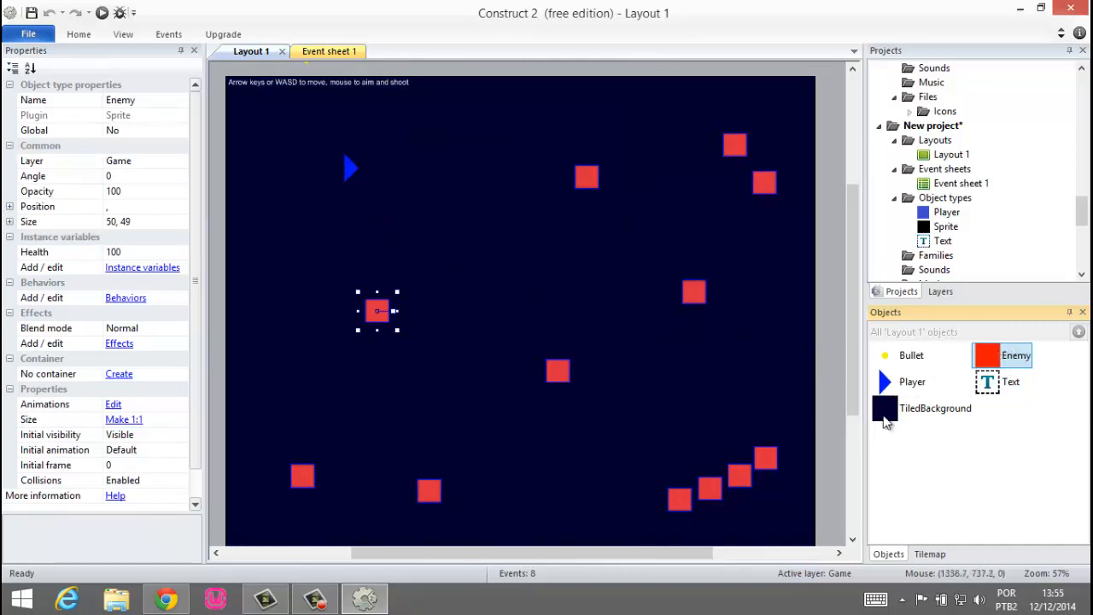
Step: Locate the Bullet outside the layout's upper edge, and compare the Bullet, Player and TiledBackground objects with their instances
left_click(908, 355)
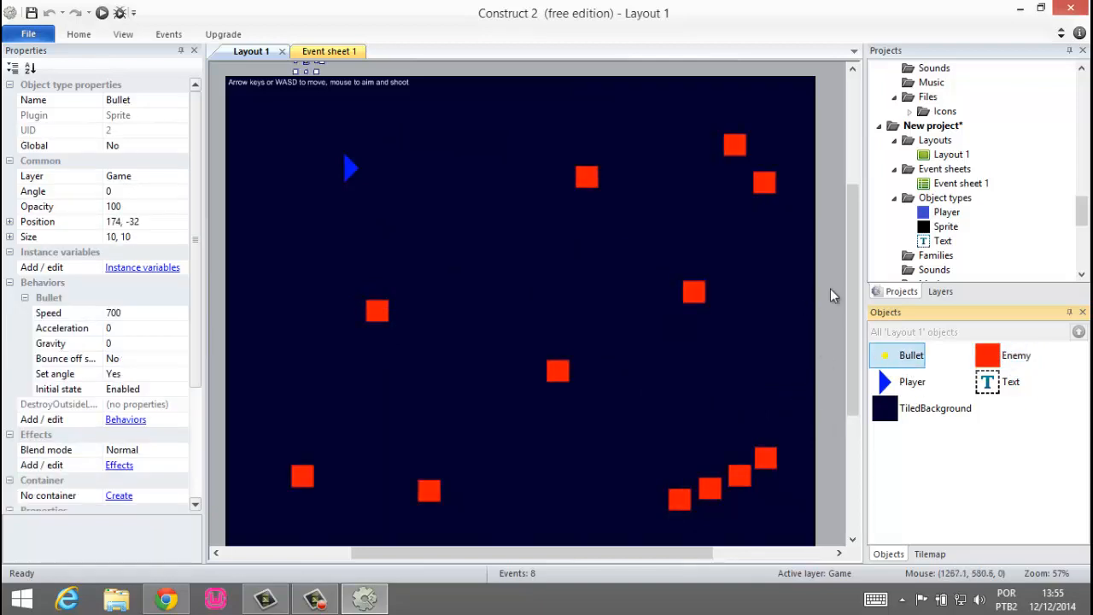
left_click_drag(851, 261, 855, 221)
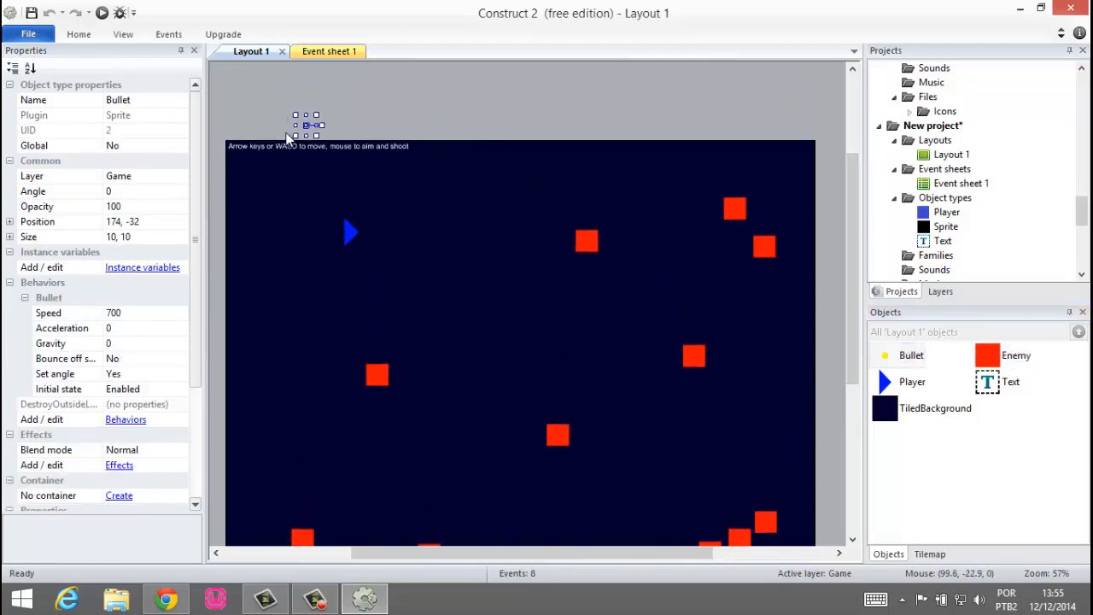
left_click(909, 383)
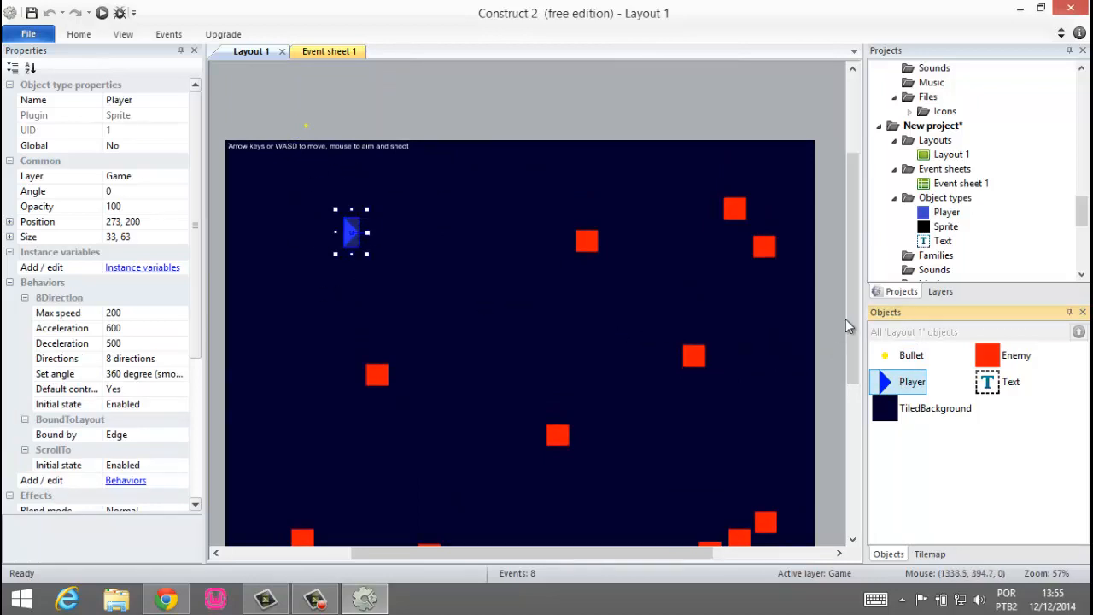
left_click_drag(852, 311, 852, 332)
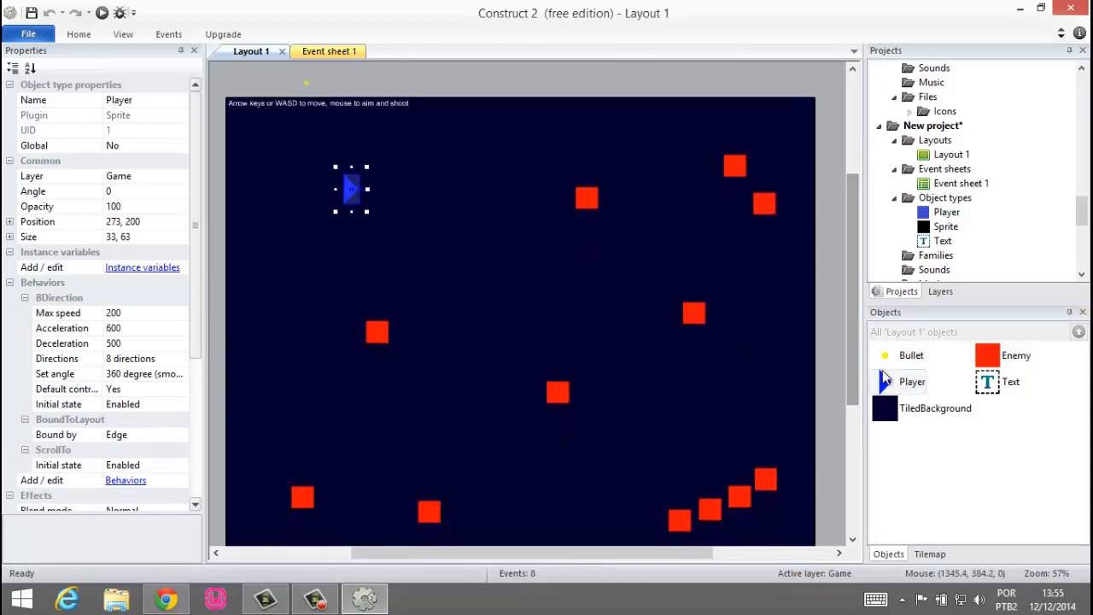
left_click(896, 360)
left_click(903, 385)
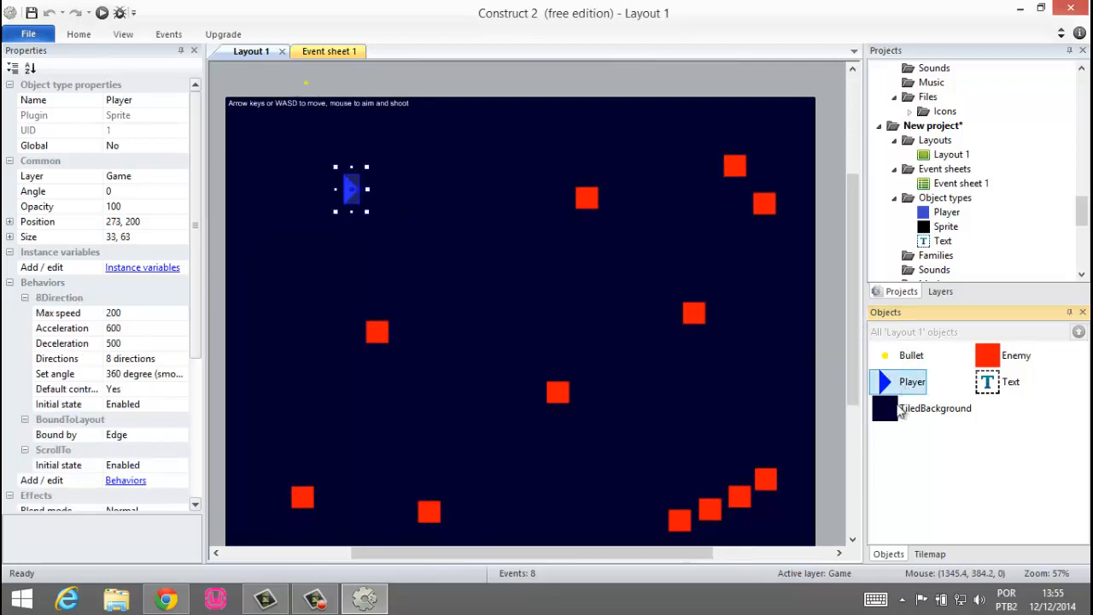
left_click(898, 416)
left_click(903, 383)
Step: Select two Enemy instances and the Player directly in the layout, and review the Player's properties
left_click(376, 332)
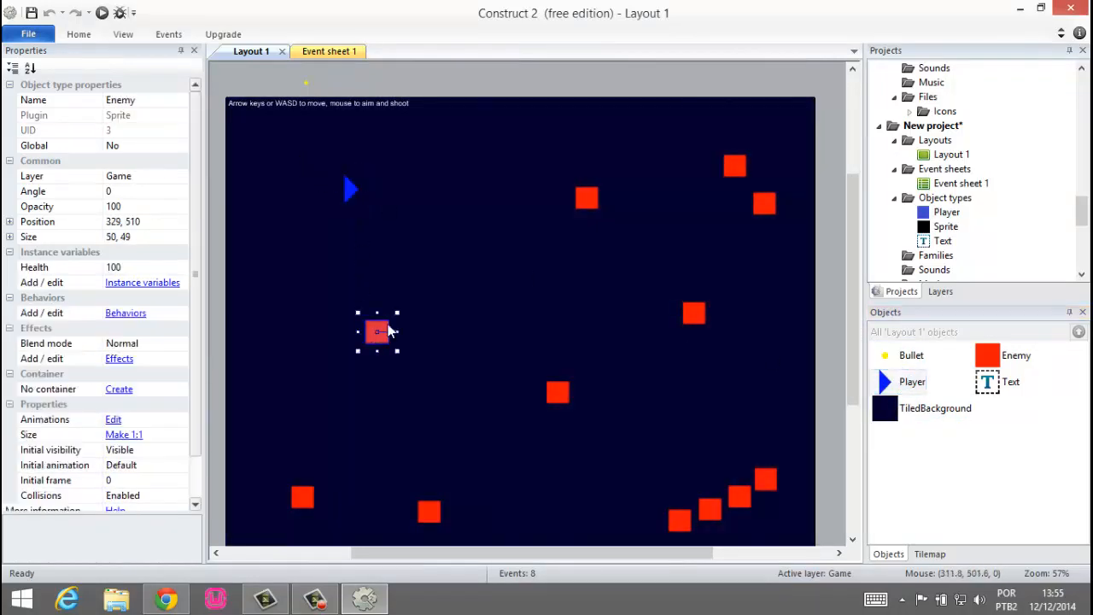
left_click(577, 208)
left_click(347, 193)
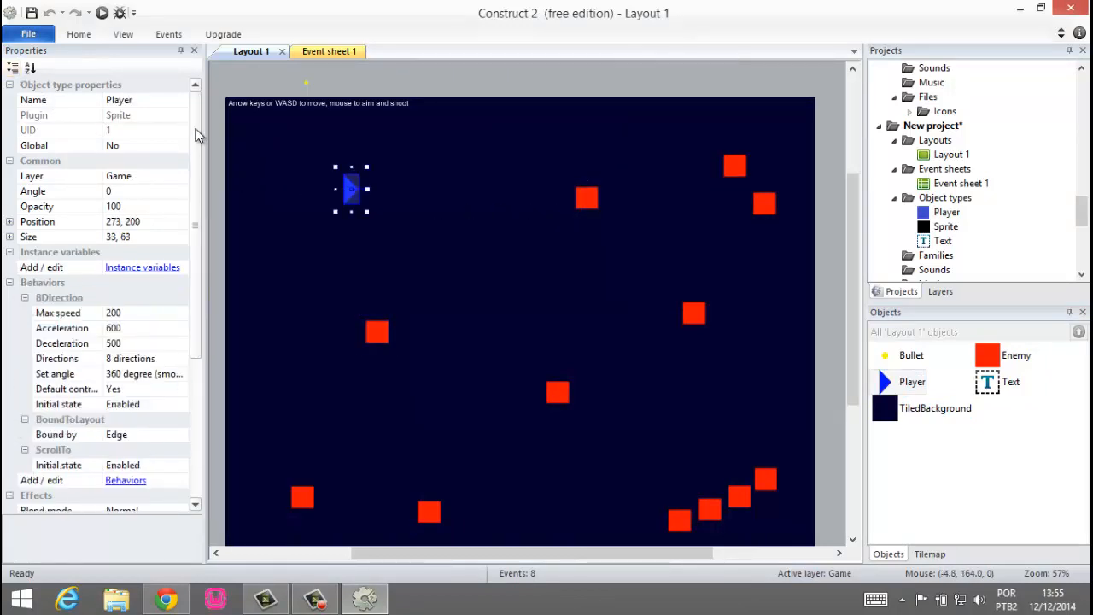
scroll(205, 224, "down", 5)
scroll(202, 215, "up", 5)
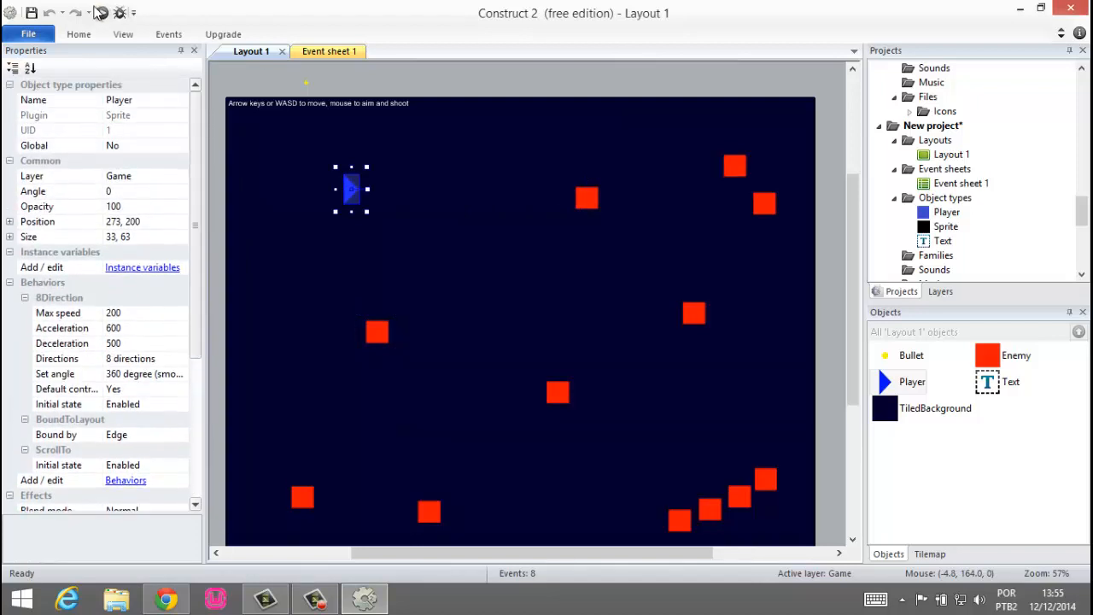
Step: Run the layout preview, move the player right and up, and shoot at the red enemy until it is destroyed
left_click(103, 15)
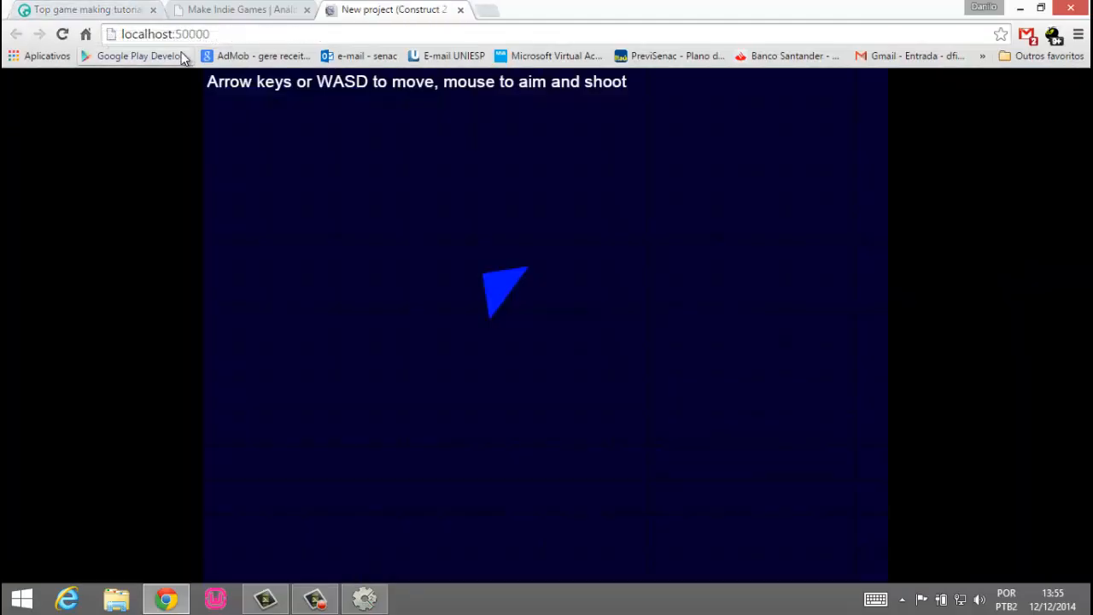
key("Right")
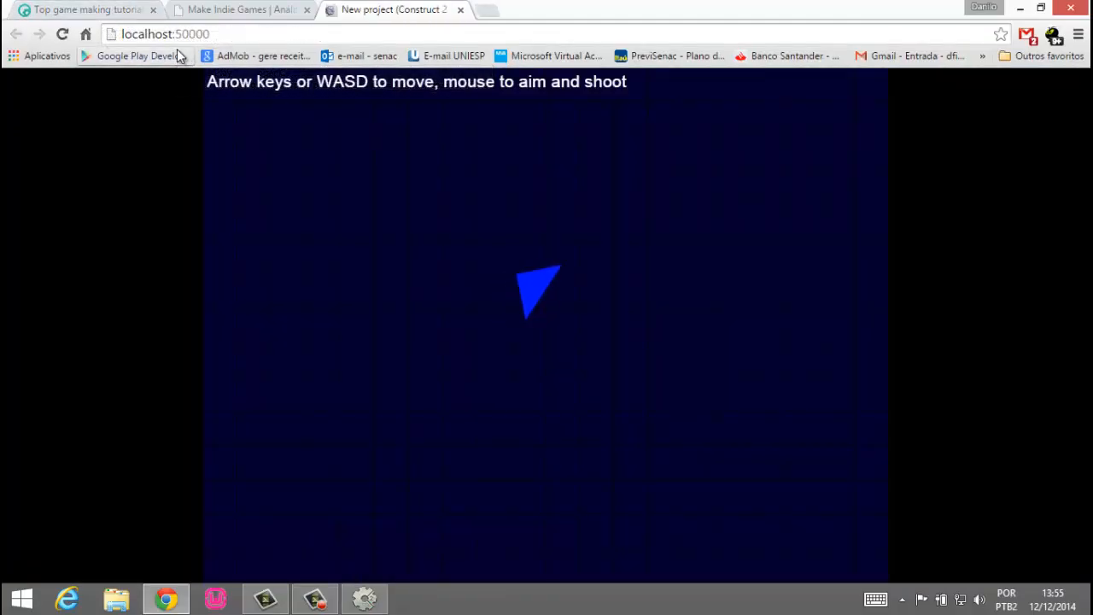
key("Up")
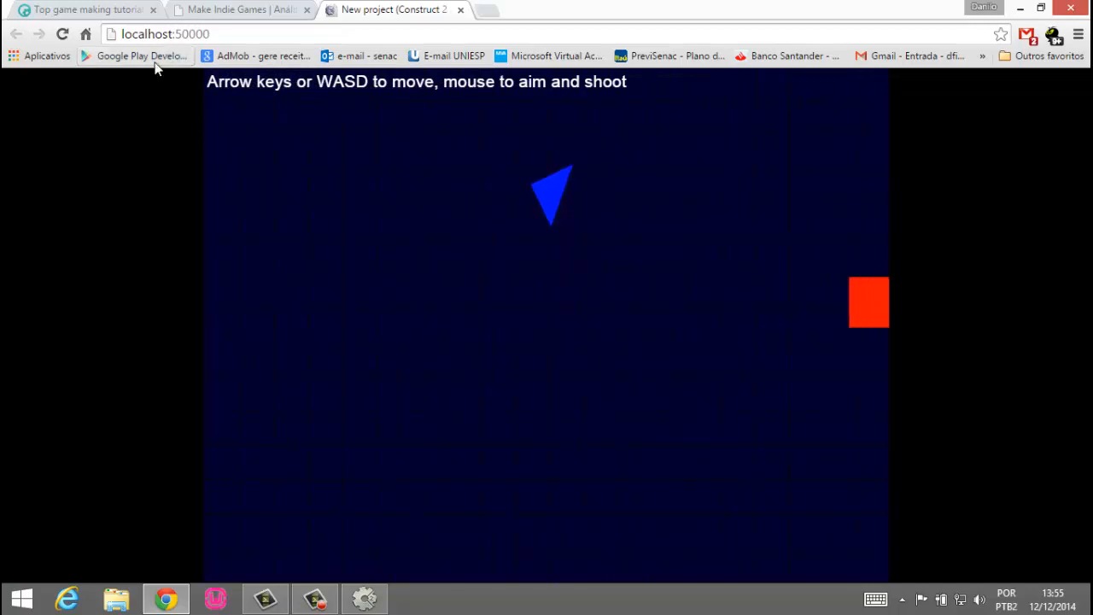
left_click(764, 263)
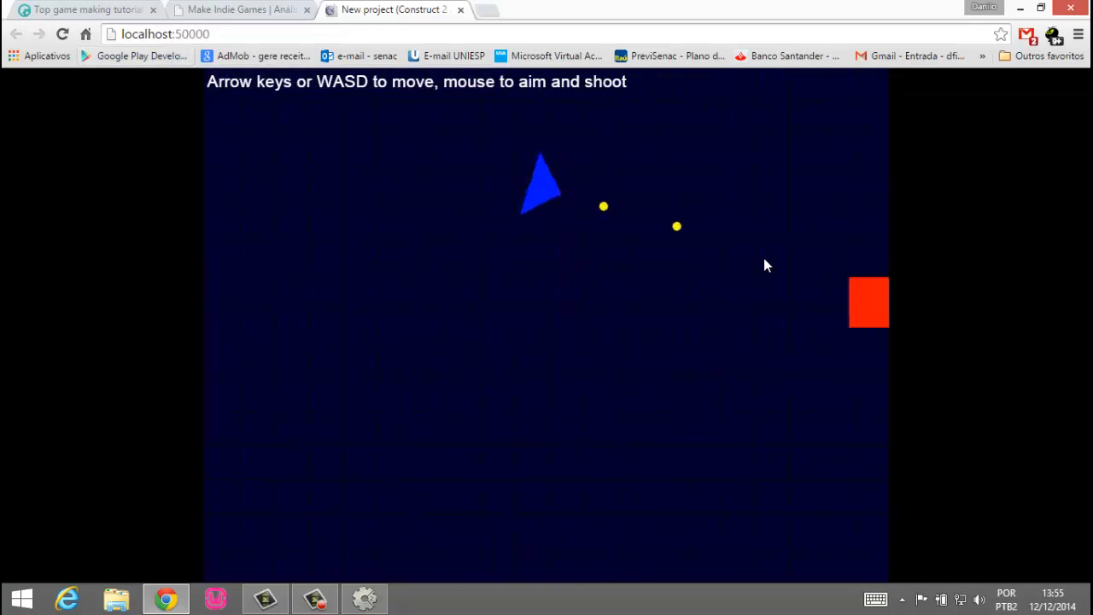
left_click(779, 277)
left_click(806, 287)
left_click_drag(806, 282, 800, 288)
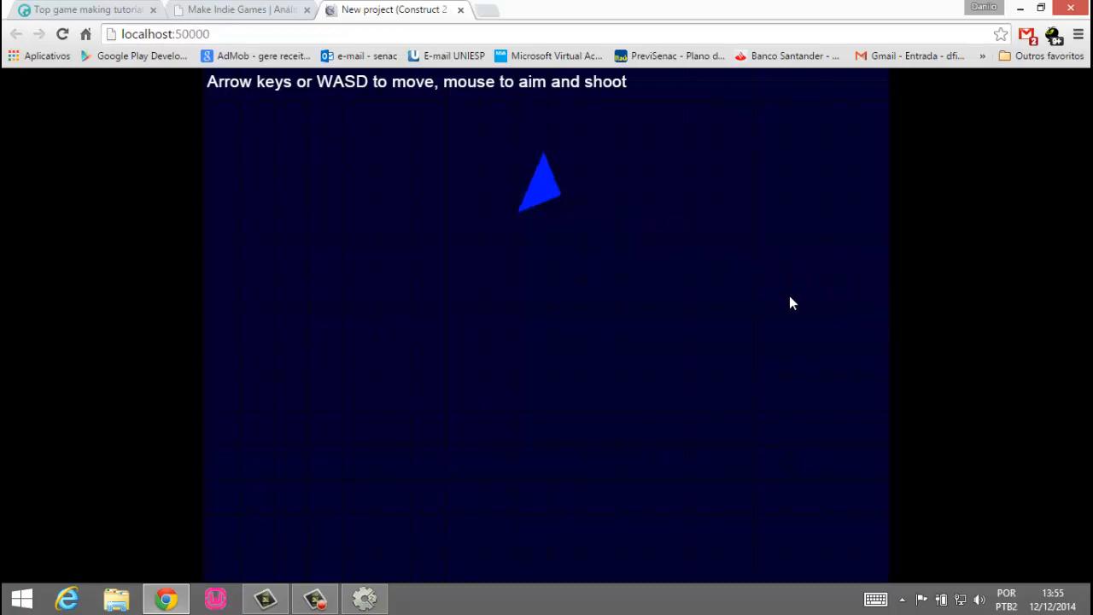
Step: Move the player down in the preview and test firing while aiming in several directions
key("Down")
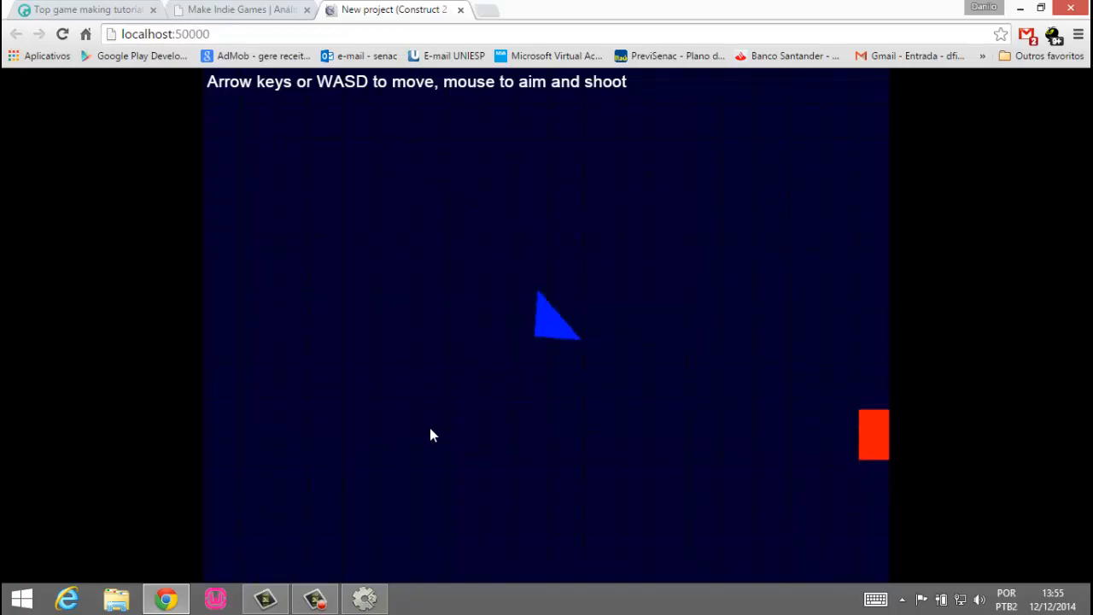
left_click_drag(467, 363, 355, 363)
left_click_drag(695, 474, 805, 414)
left_click_drag(814, 162, 796, 199)
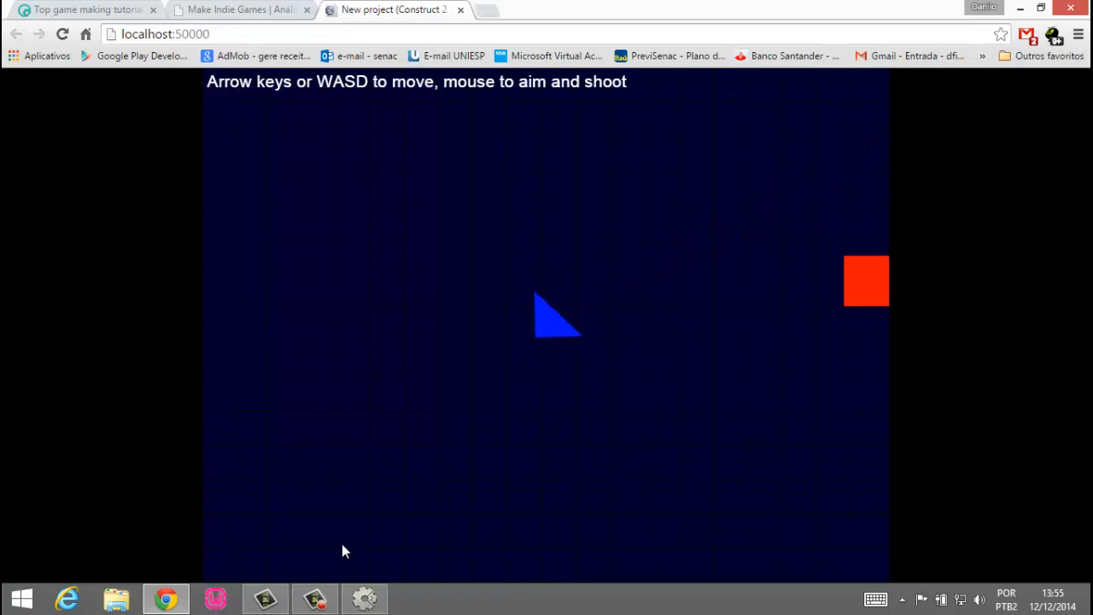
Step: Close the game preview and the Make Indie Games page, and return to Construct 2
left_click(460, 9)
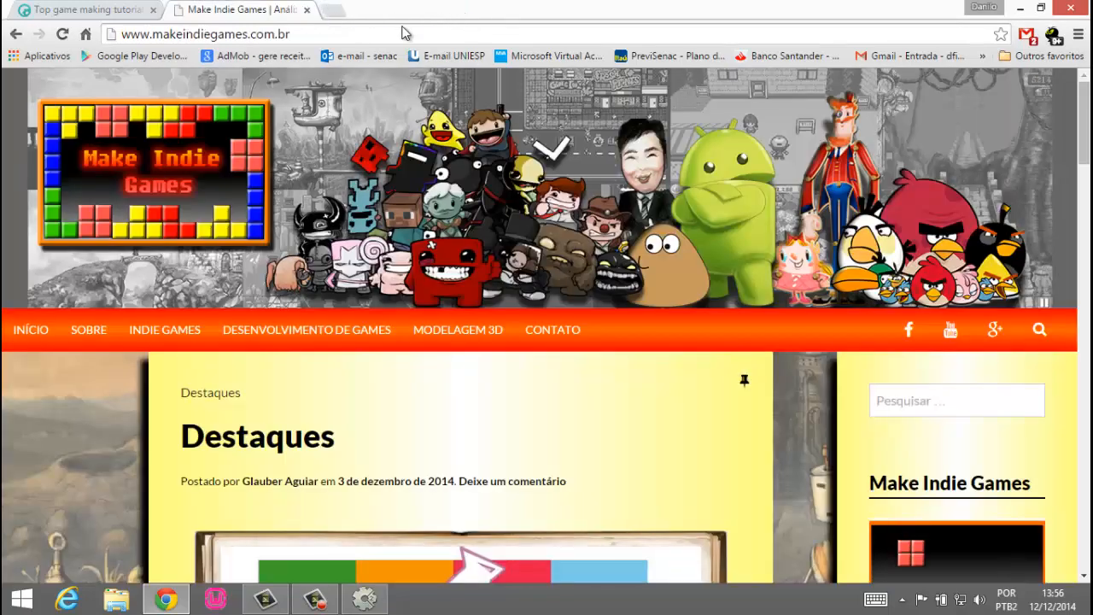
left_click(307, 9)
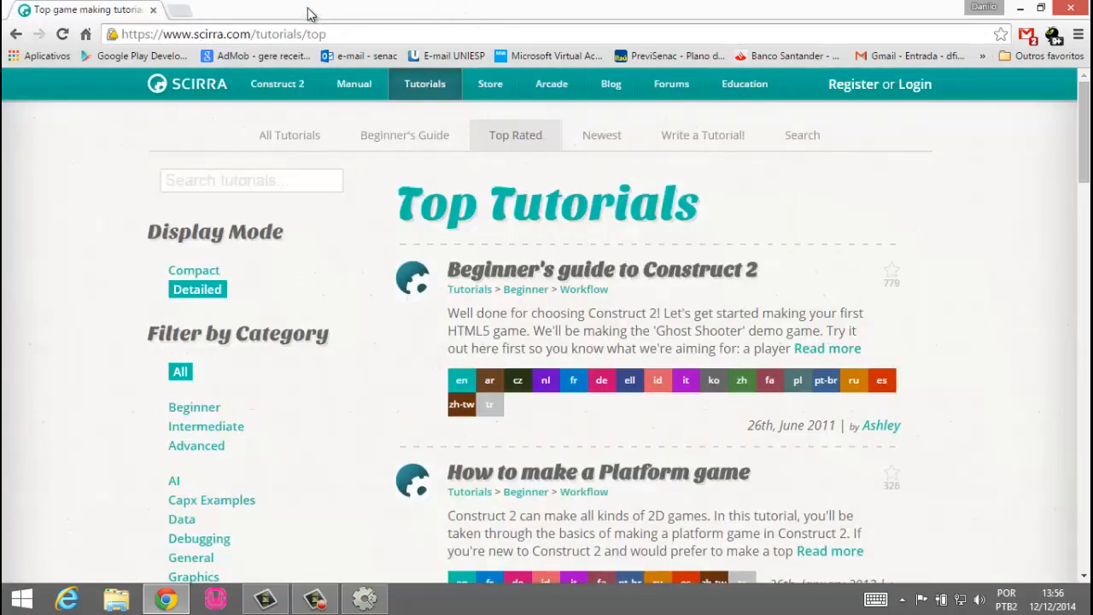
left_click(364, 600)
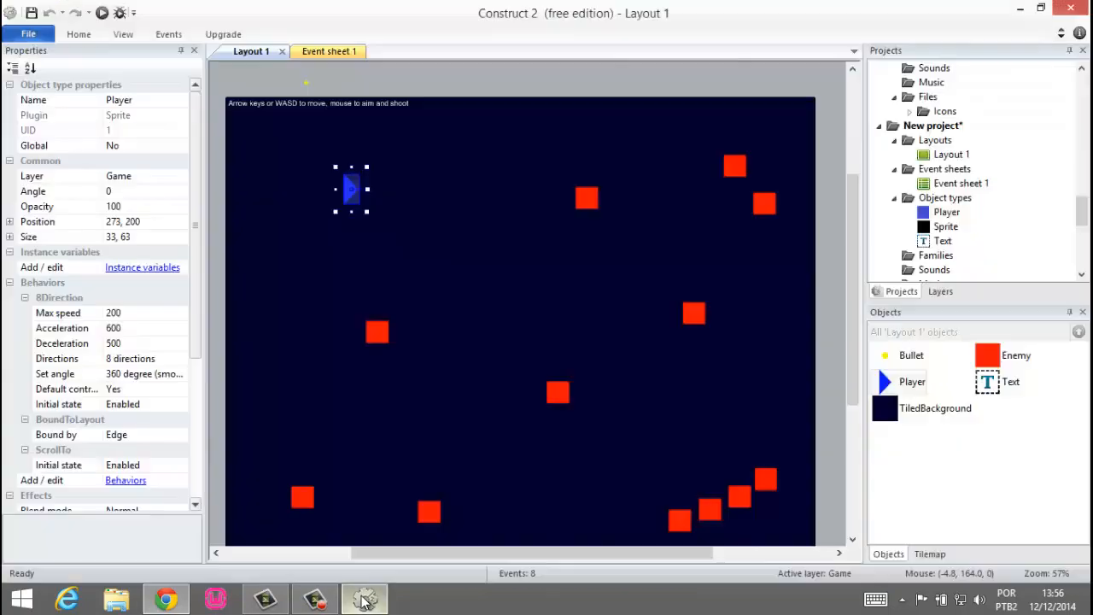
Step: Close Layout 1 and Event sheet 1 of the shooter project, leaving the editing area empty
left_click(282, 52)
left_click(300, 52)
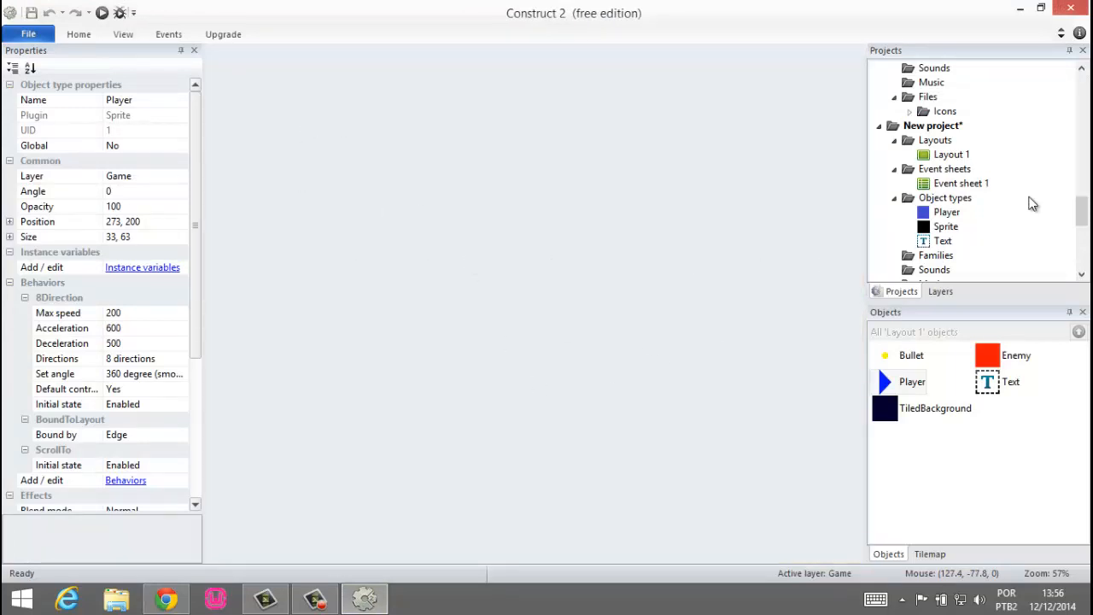
left_click(25, 34)
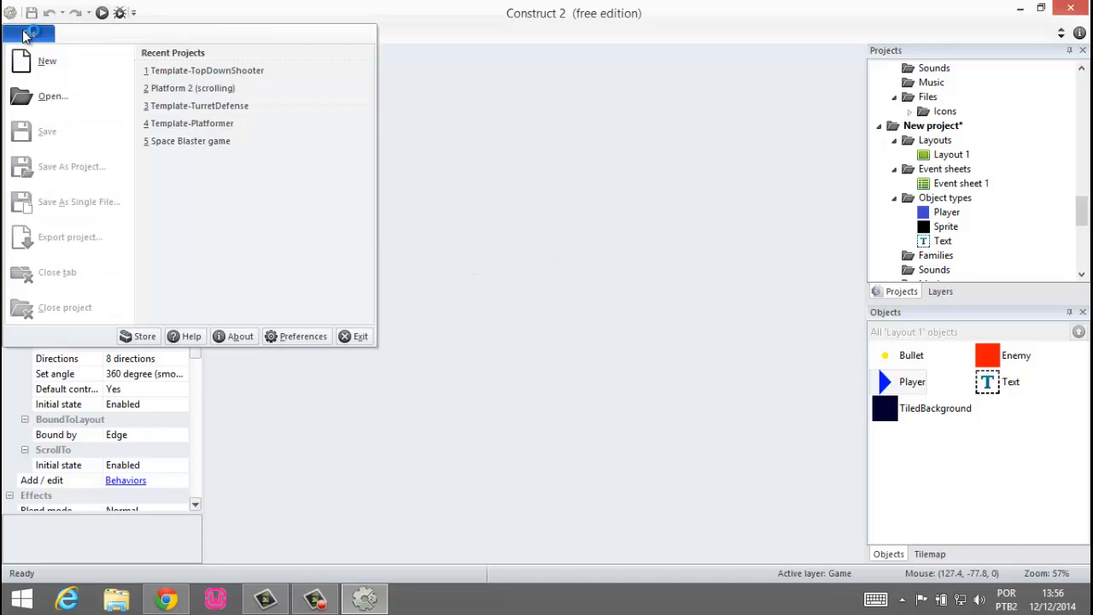
left_click(513, 186)
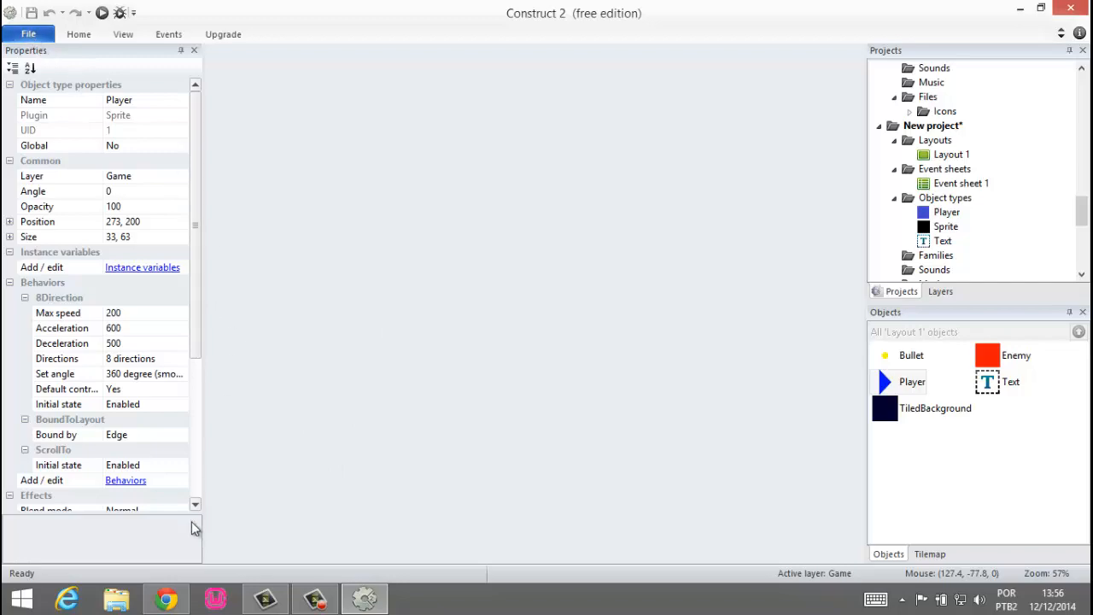
Step: Switch to Chrome and open the pt-br translation of "Beginner's guide to Construct 2" from the Top Tutorials list
left_click(165, 598)
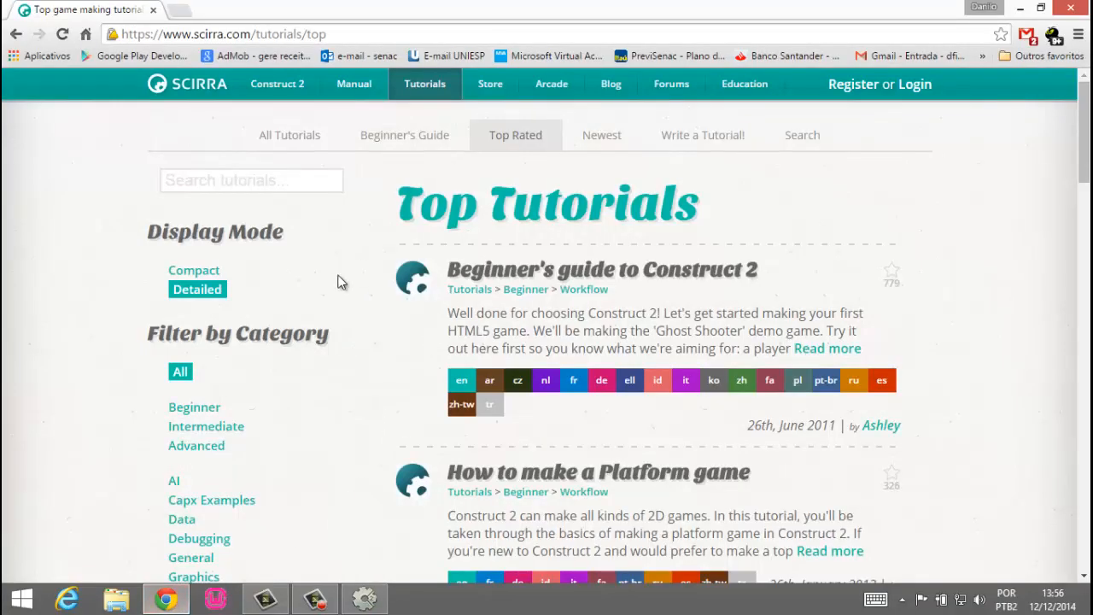
scroll(649, 266, "down", 5)
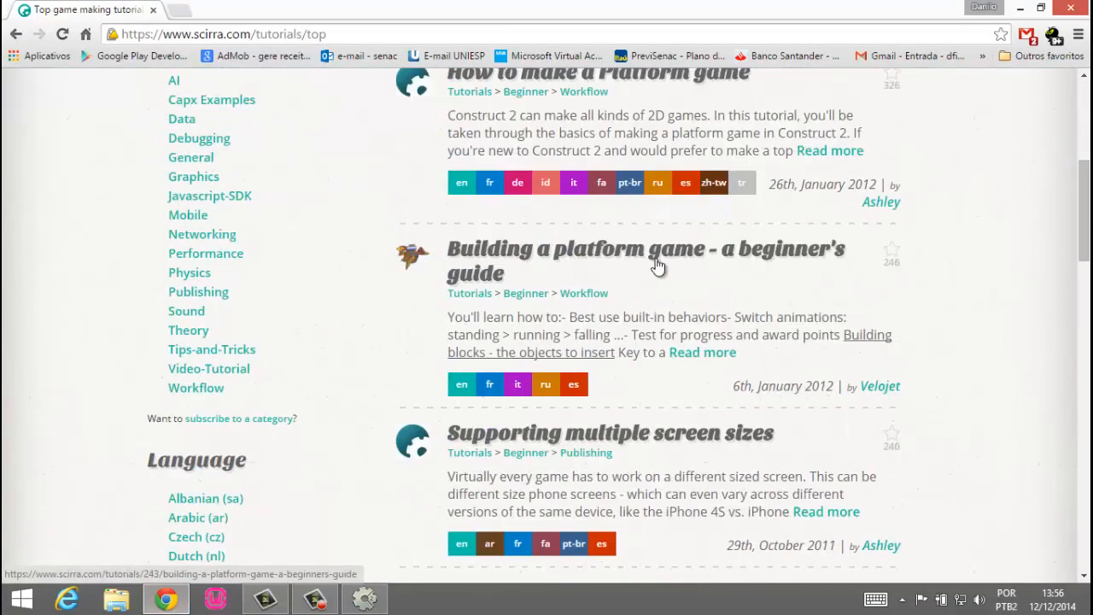
scroll(657, 265, "up", 5)
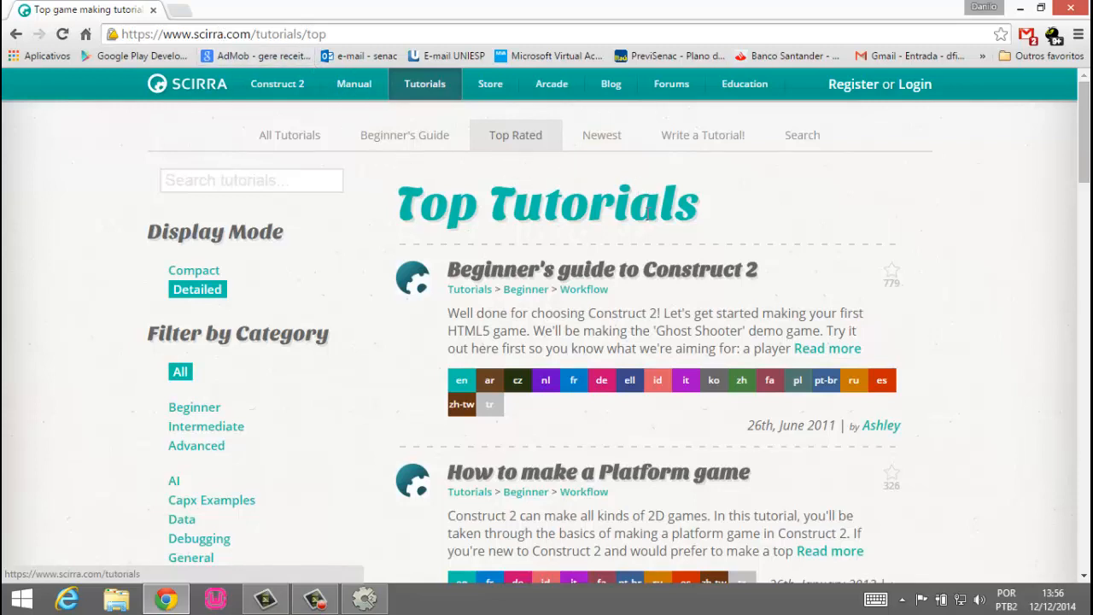
scroll(649, 214, "down", 1)
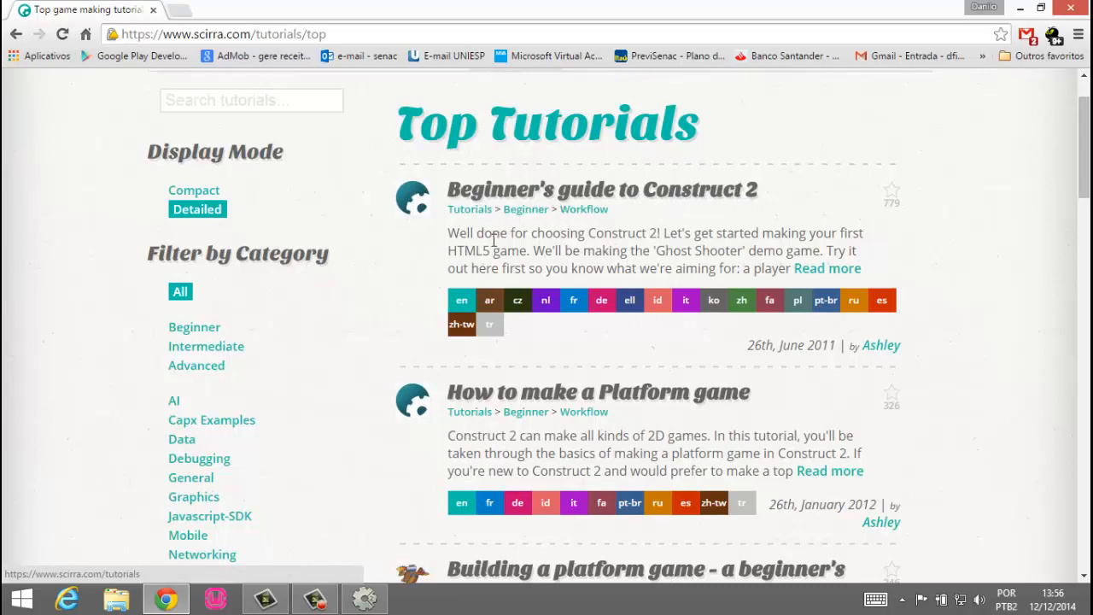
left_click(825, 300)
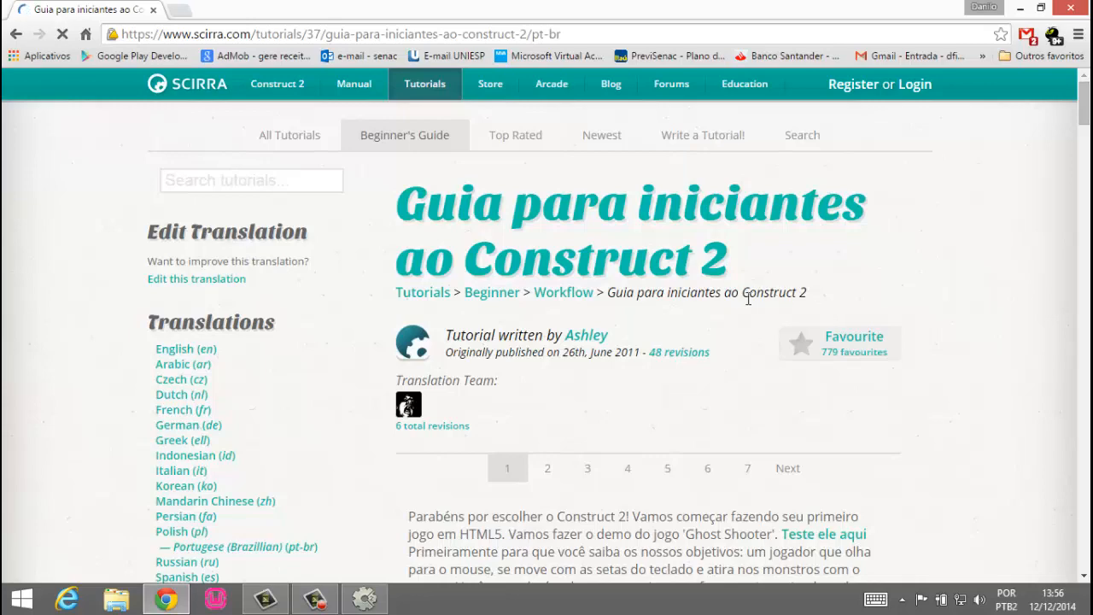
Step: Read the guide's sections on installing Construct 2, getting started and inserting the Tiled Background object
scroll(713, 316, "down", 3)
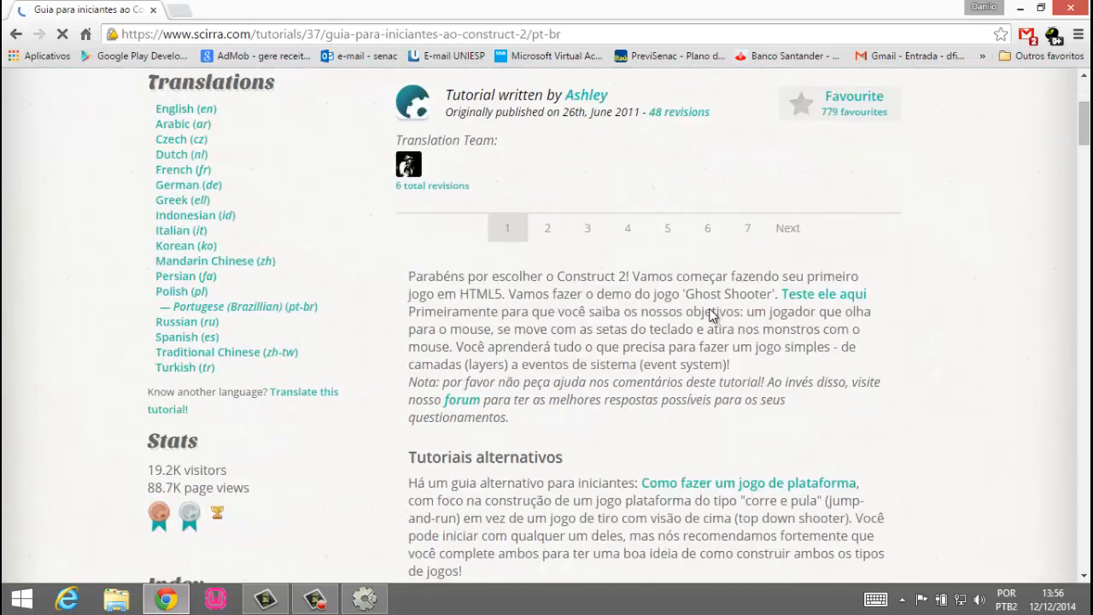
scroll(712, 316, "down", 5)
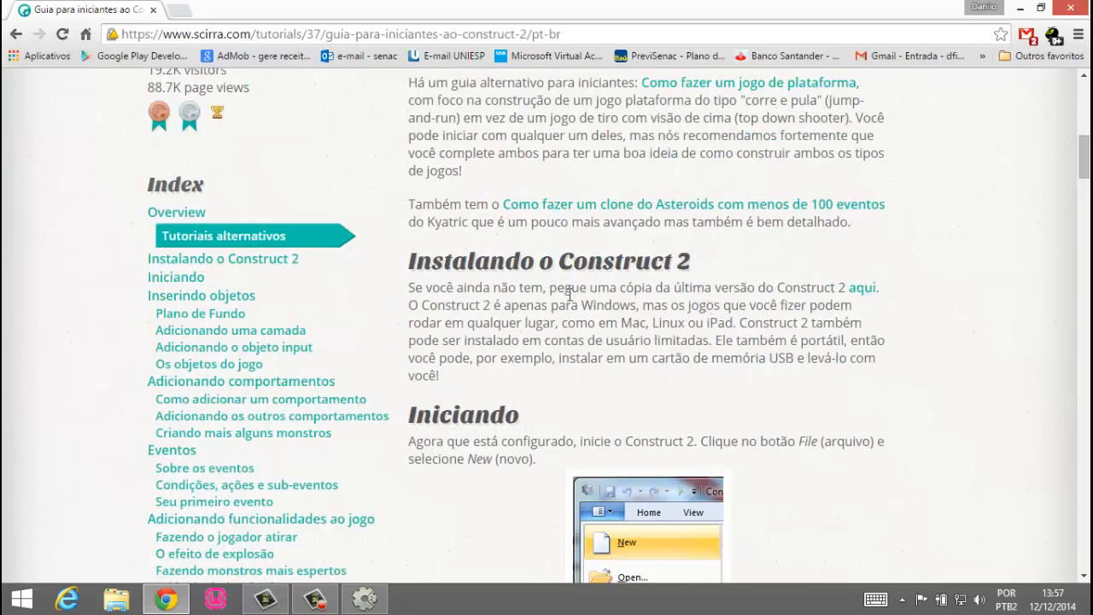
scroll(551, 295, "down", 4)
scroll(551, 282, "down", 4)
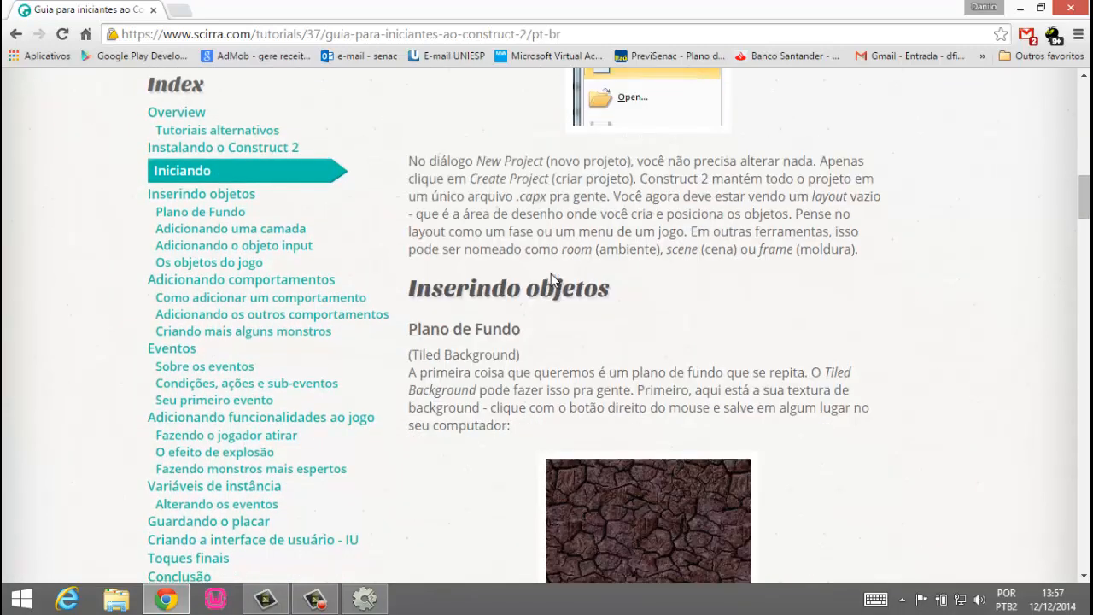
scroll(550, 273, "down", 6)
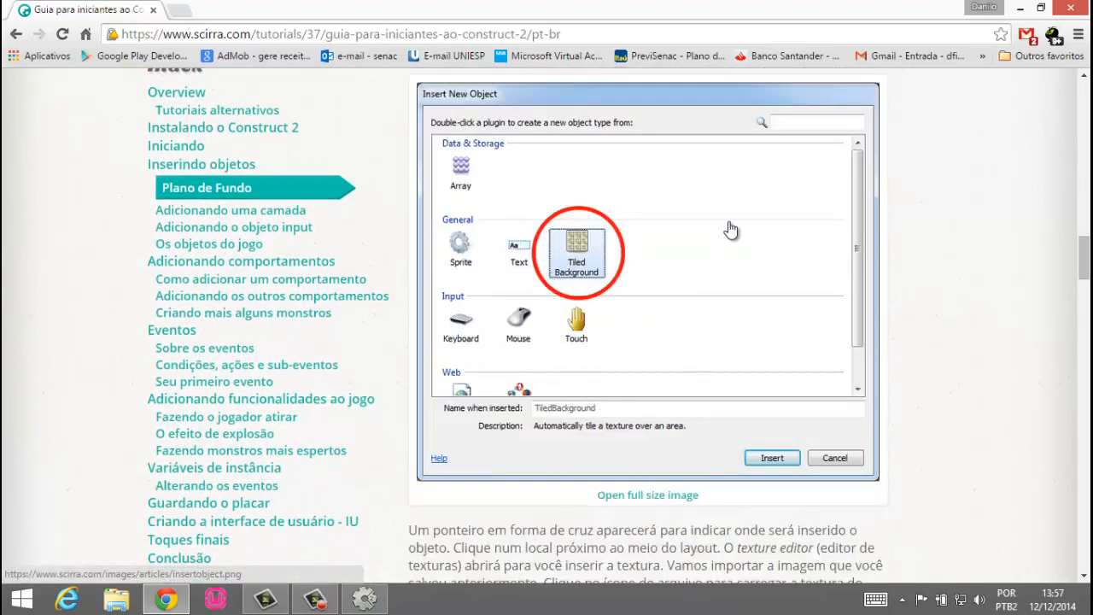
scroll(626, 302, "down", 6)
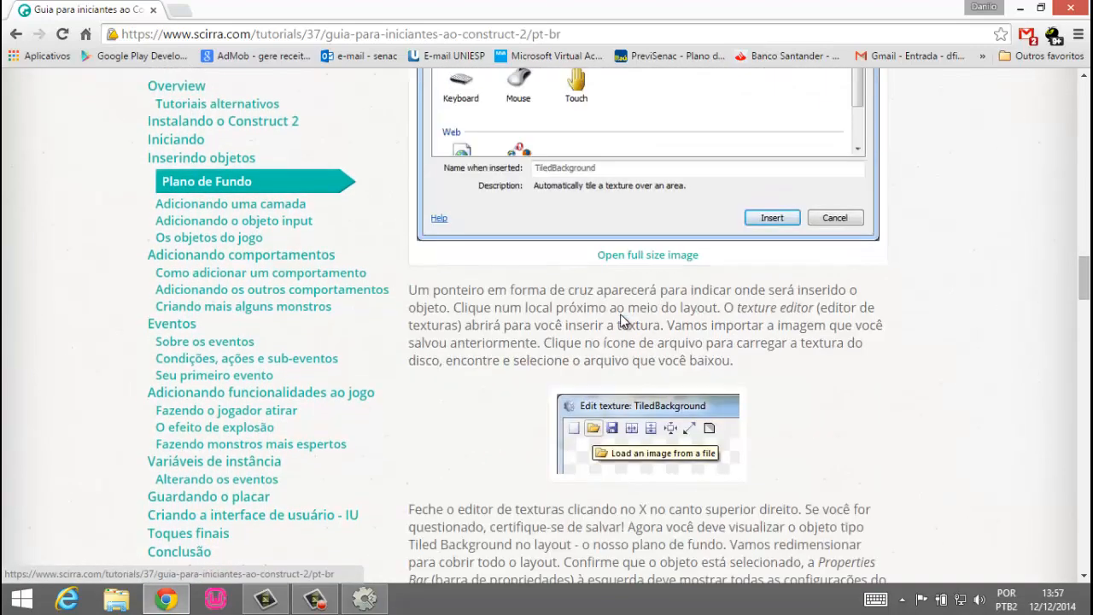
scroll(648, 424, "down", 3)
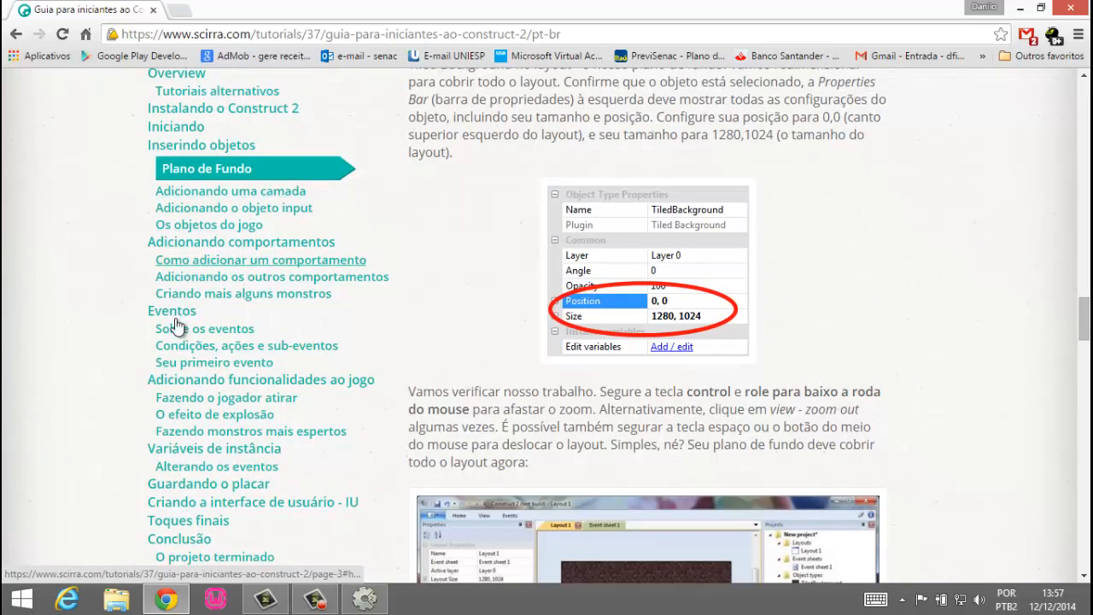
Step: Return to the guide's beginning and review its introduction, alternative tutorials and the Iniciando instructions for creating a project
scroll(431, 272, "up", 8)
scroll(430, 273, "up", 20)
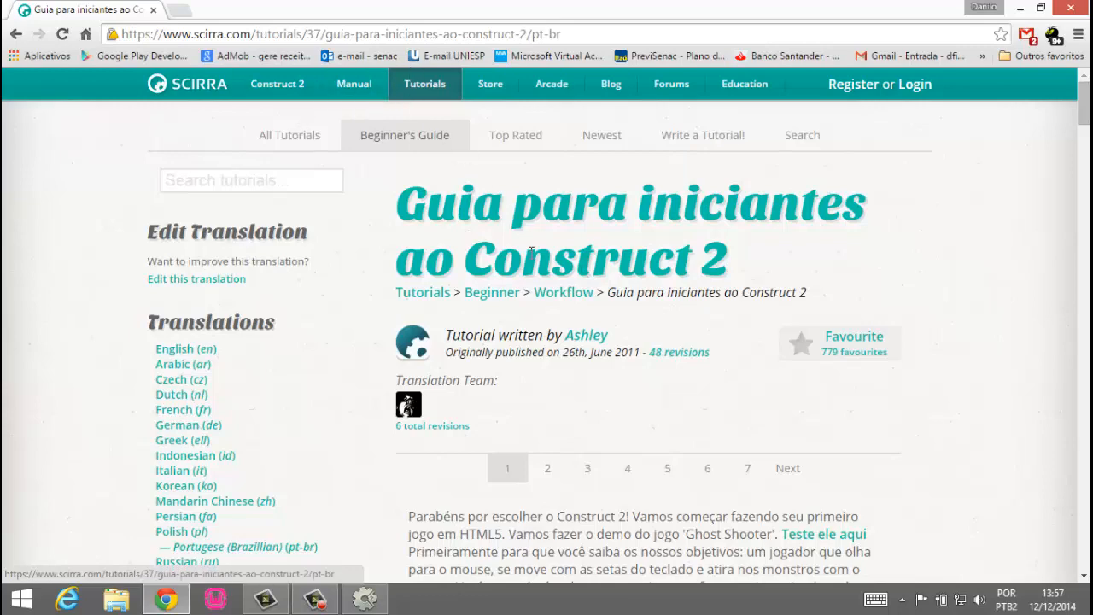
scroll(529, 256, "down", 2)
scroll(525, 360, "down", 3)
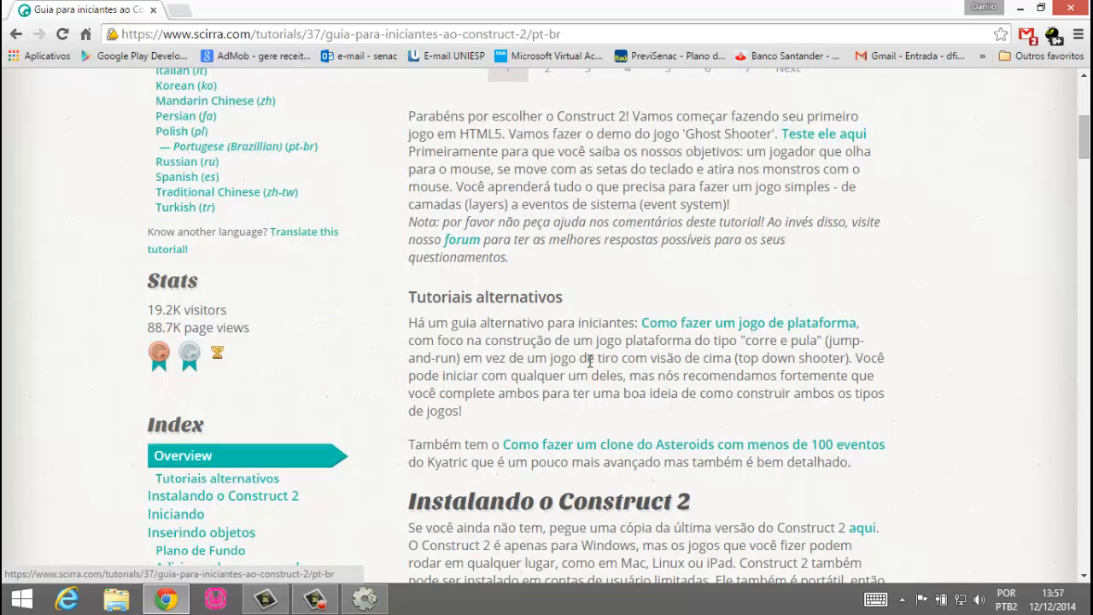
scroll(552, 354, "up", 5)
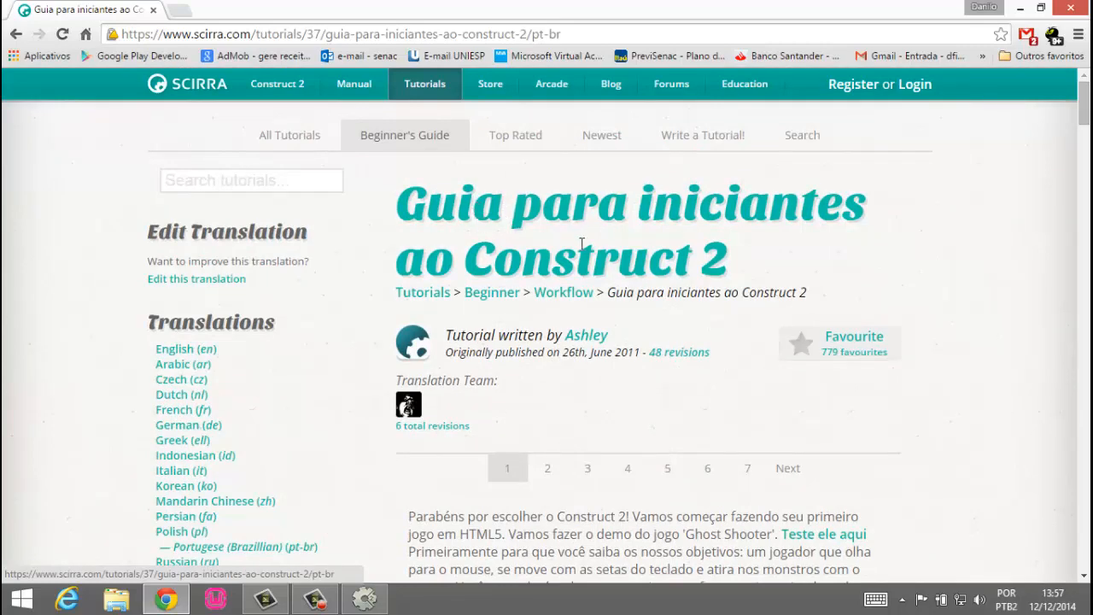
scroll(650, 254, "down", 9)
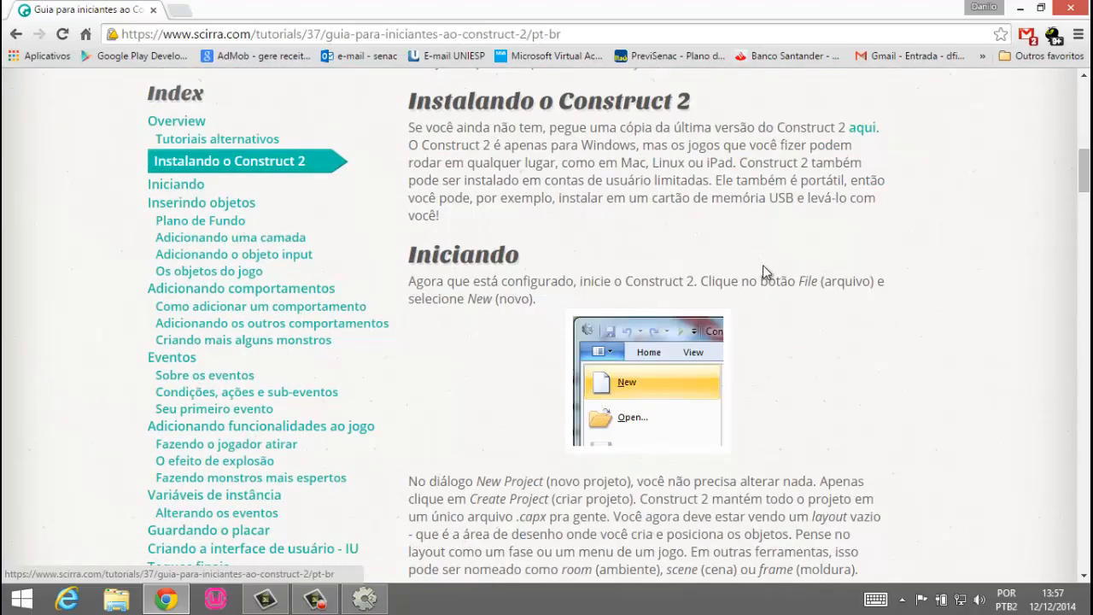
scroll(765, 272, "down", 3)
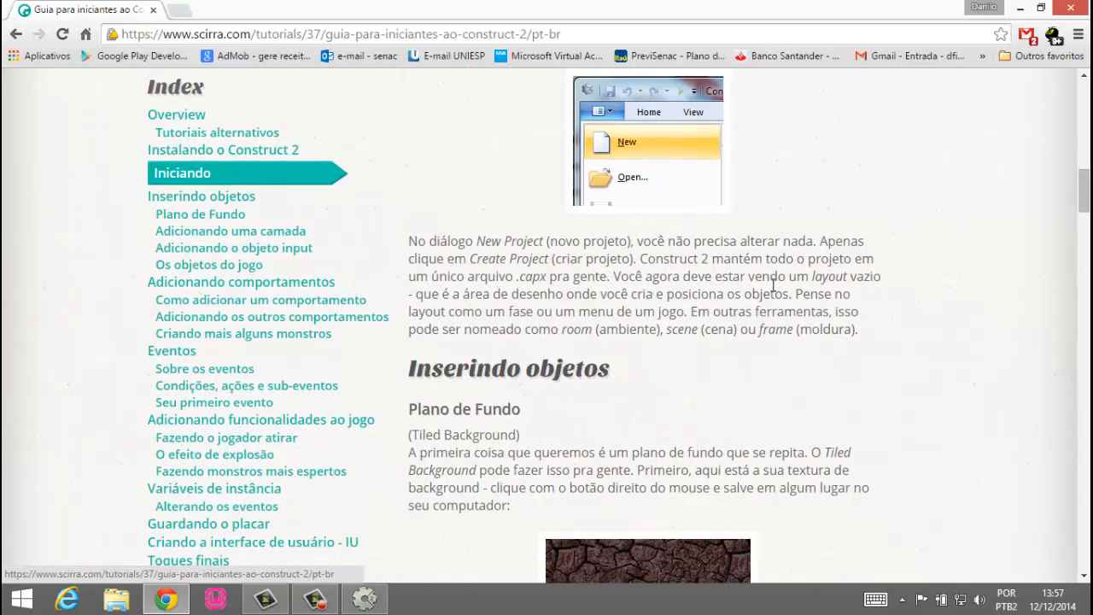
Step: Switch to Construct 2 and create a project from the New empty project template
left_click(367, 599)
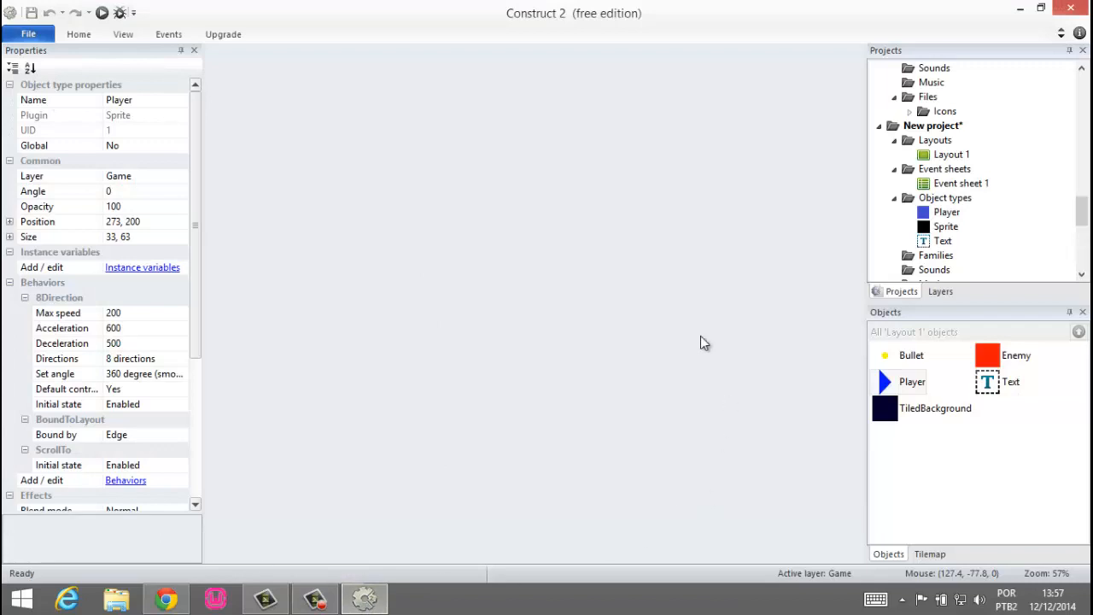
left_click(24, 35)
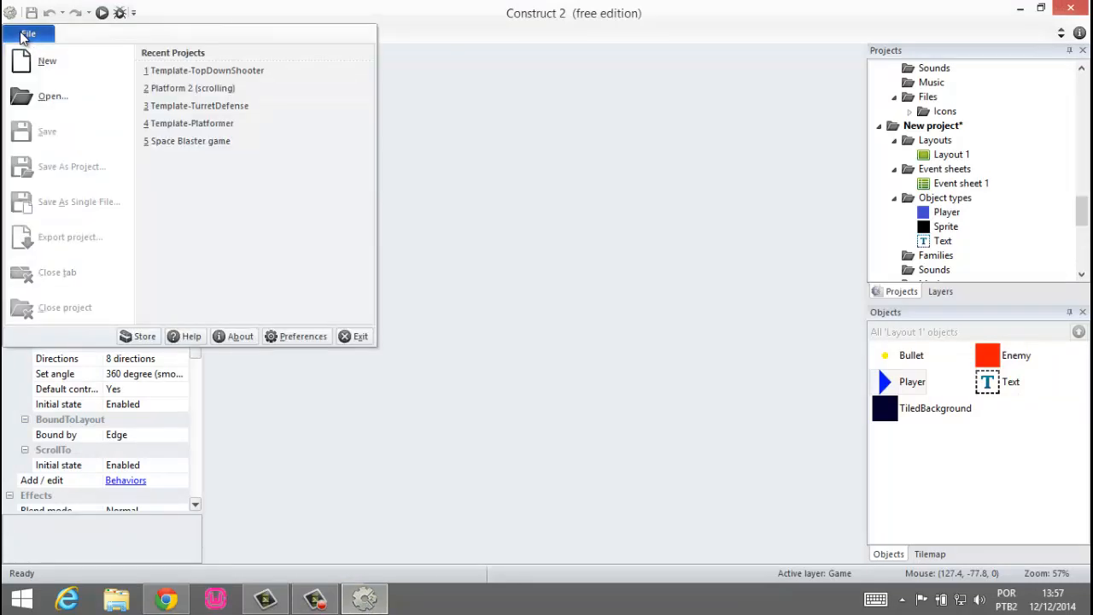
left_click(29, 67)
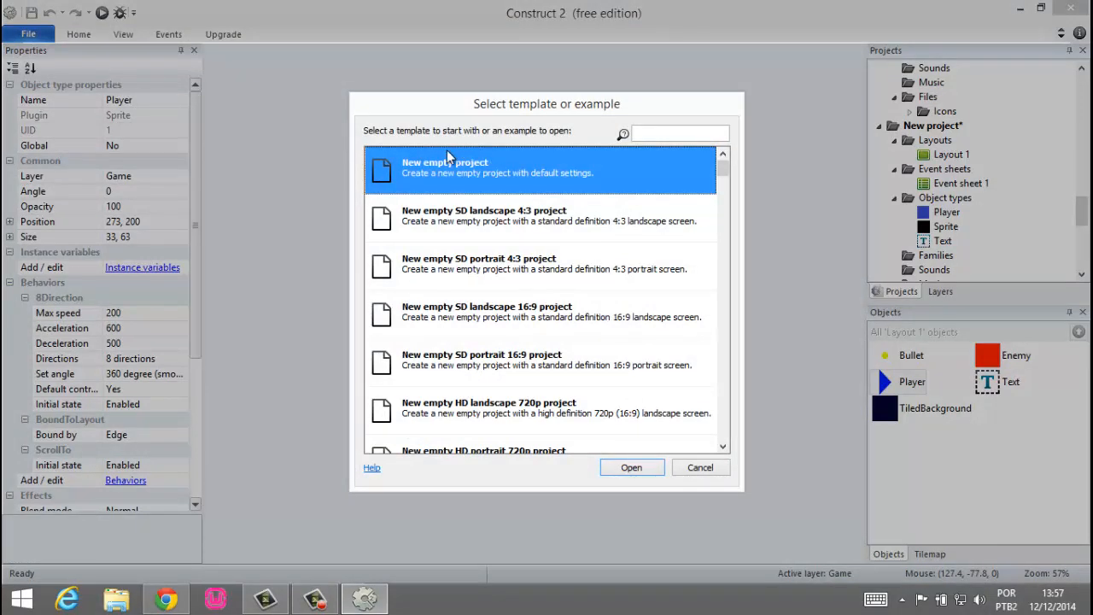
left_click(632, 468)
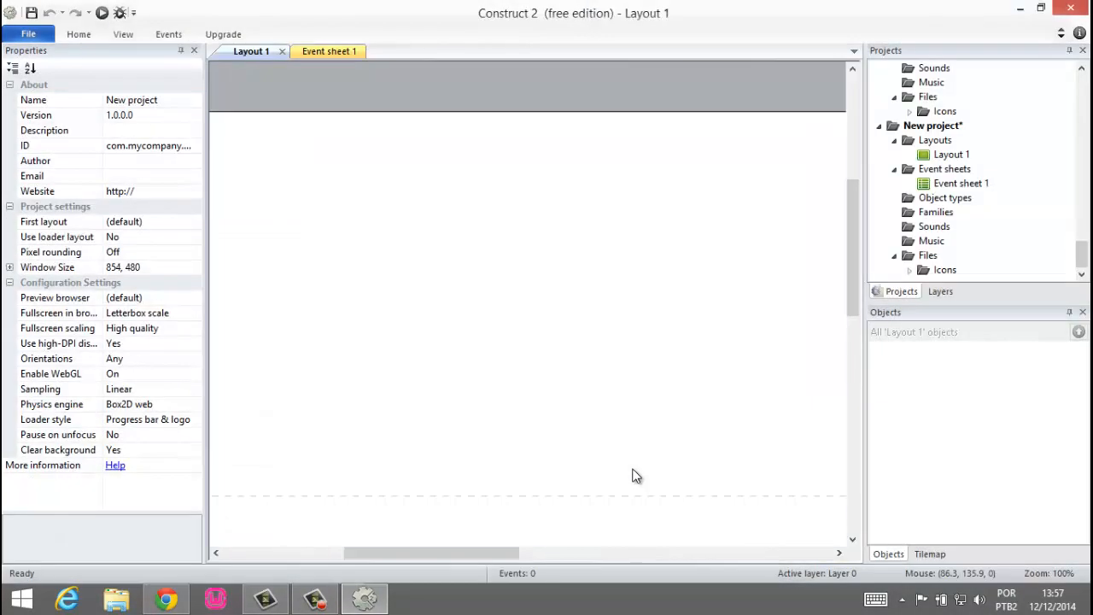
Step: Close the Space Blaster project and the New project containing the platform tile objects, discarding unsaved changes
left_click_drag(1082, 258, 1082, 82)
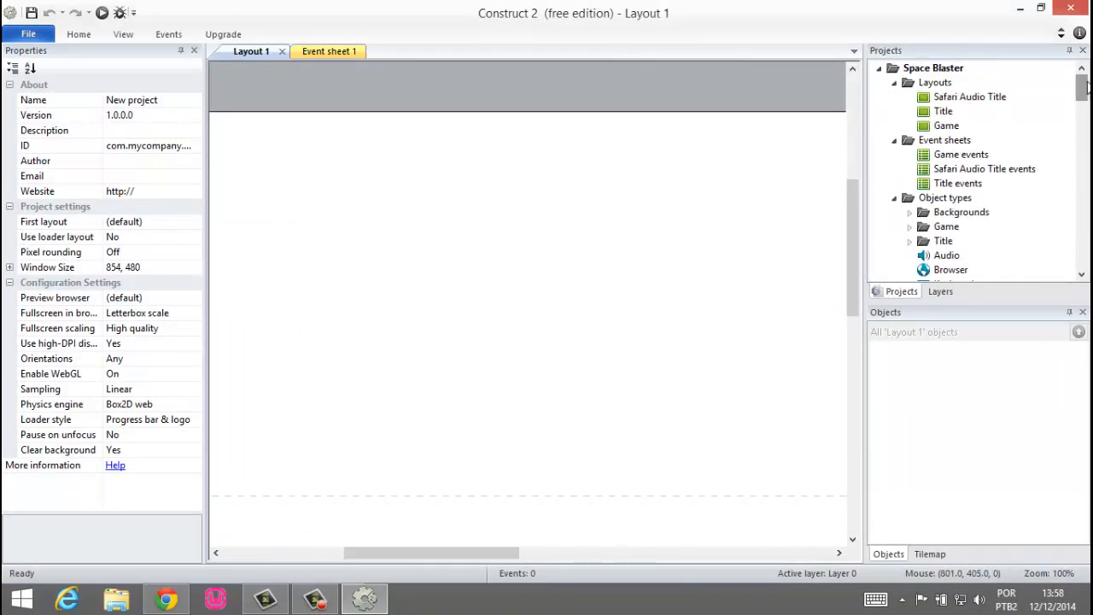
right_click(939, 70)
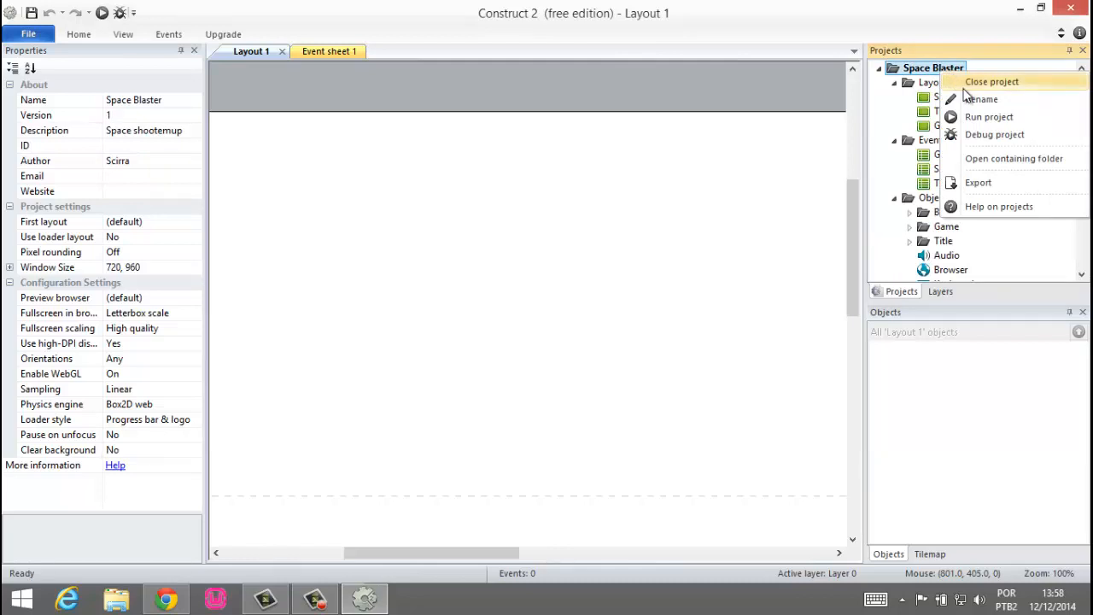
left_click(973, 83)
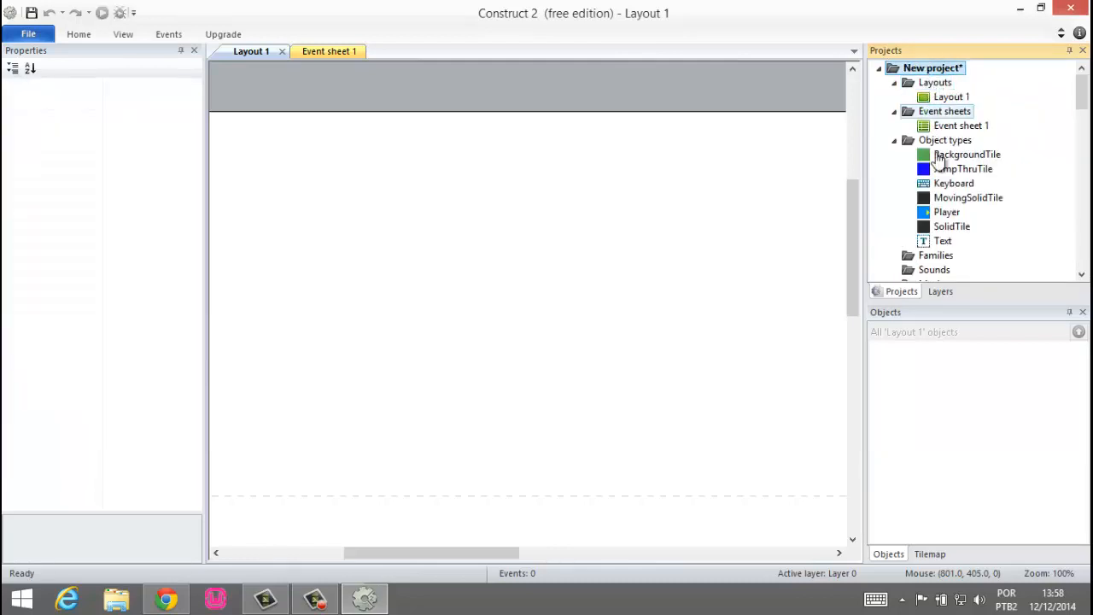
left_click_drag(1080, 103, 1080, 260)
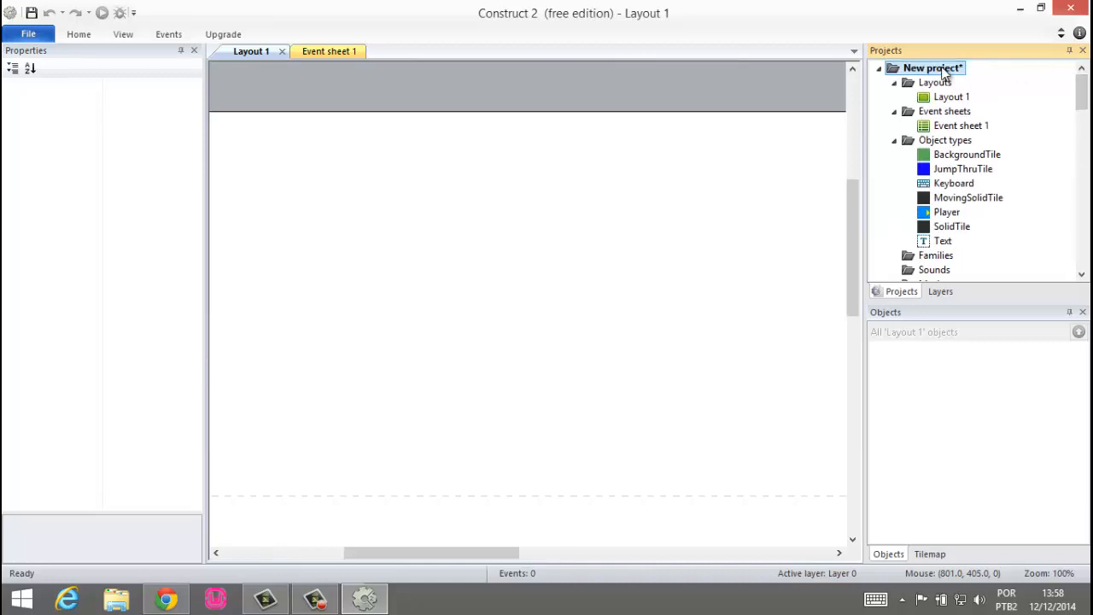
right_click(940, 68)
left_click(965, 78)
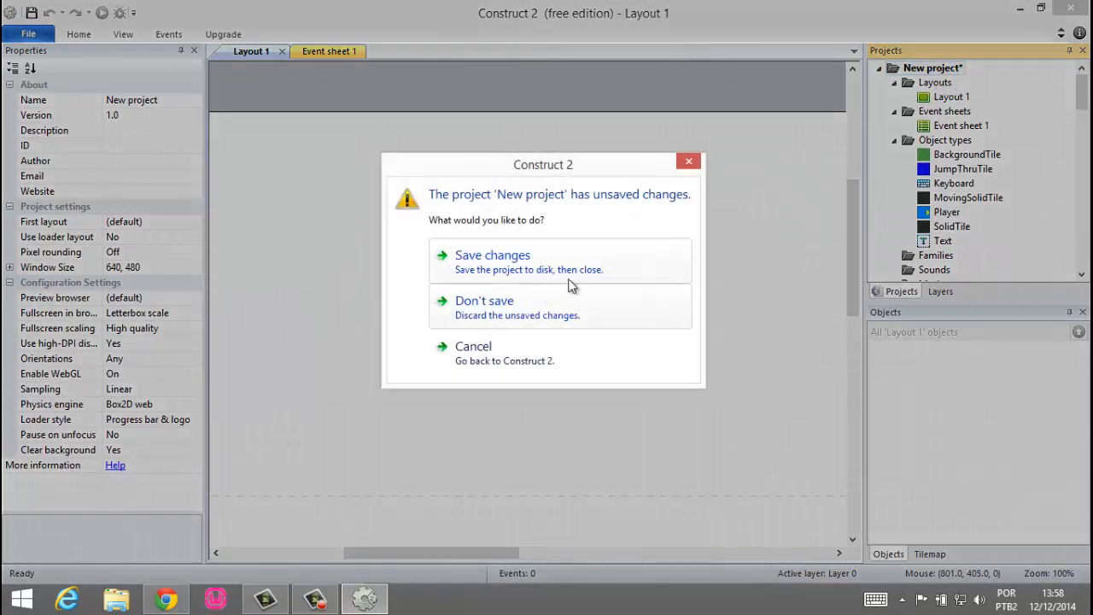
left_click(523, 302)
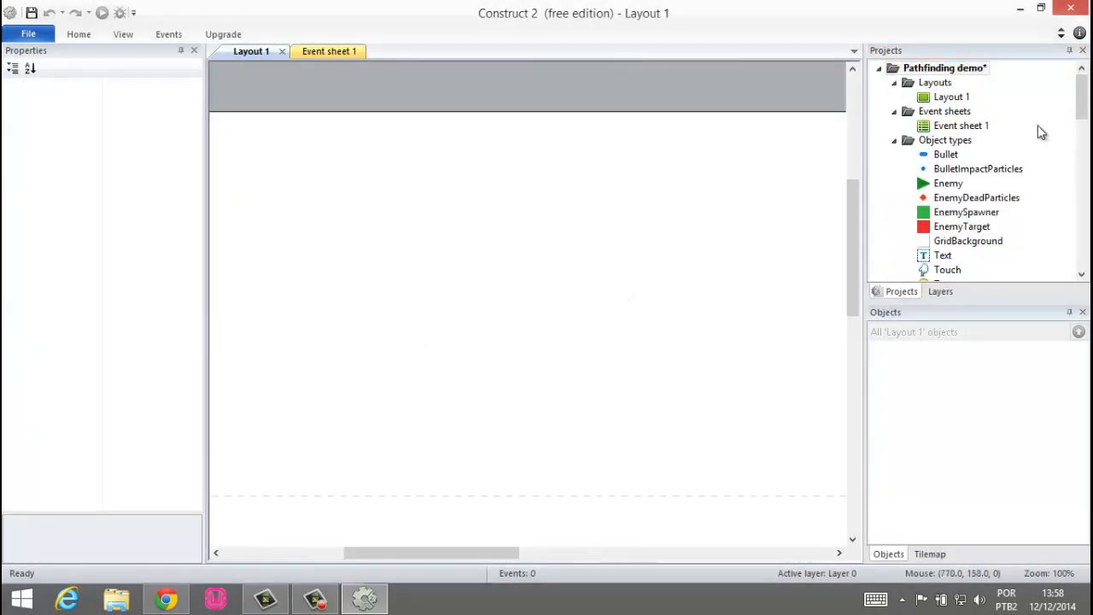
Step: Close the Pathfinding demo and the New project containing only Player, Sprite and Text objects, discarding unsaved changes
right_click(940, 68)
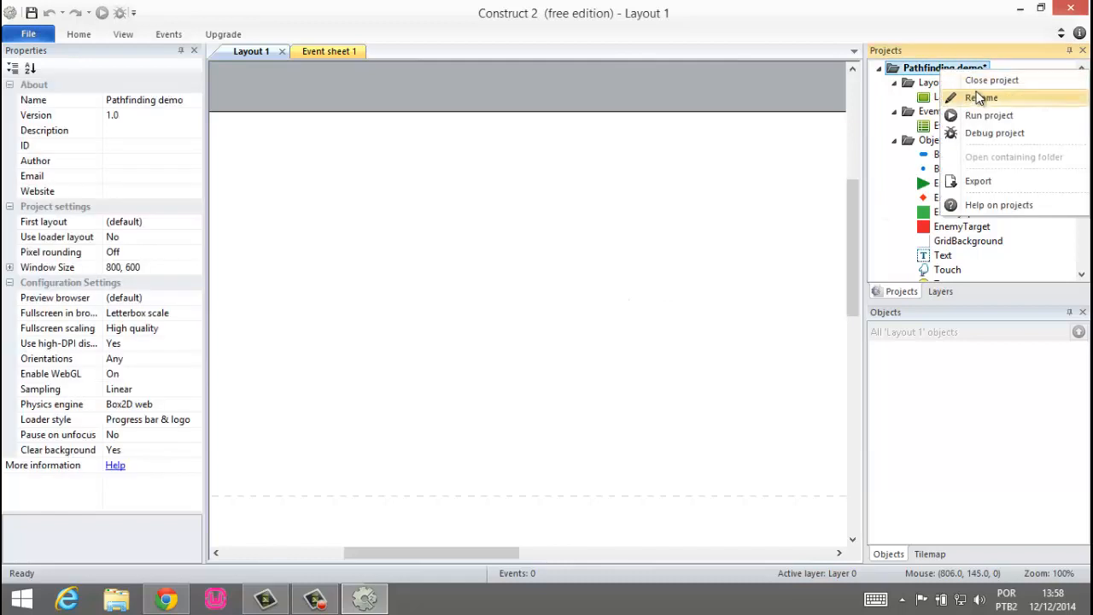
left_click(977, 82)
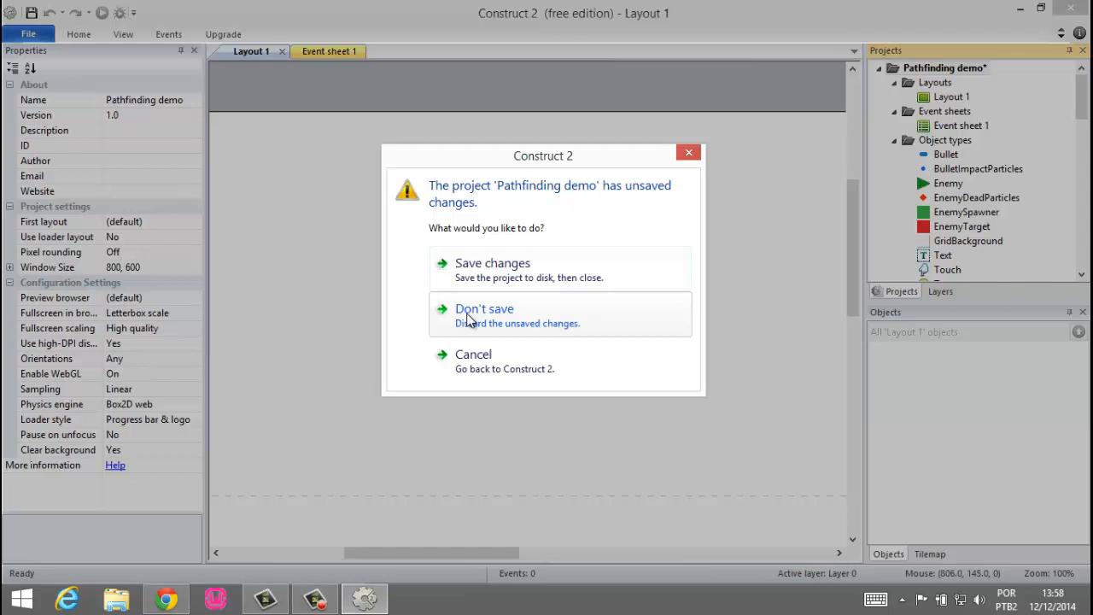
left_click(468, 316)
right_click(933, 68)
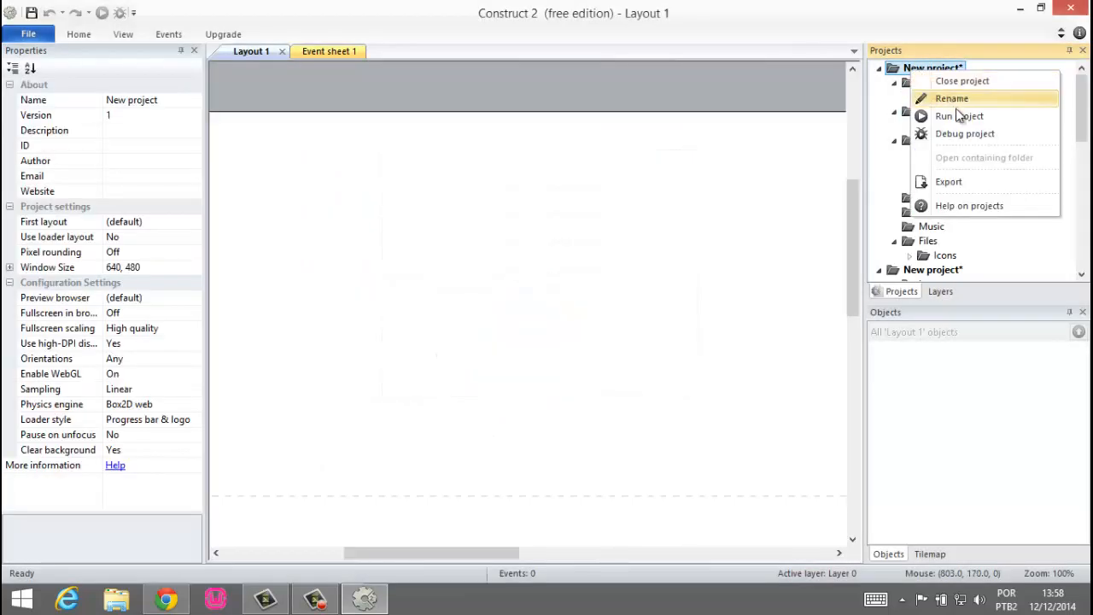
left_click(961, 80)
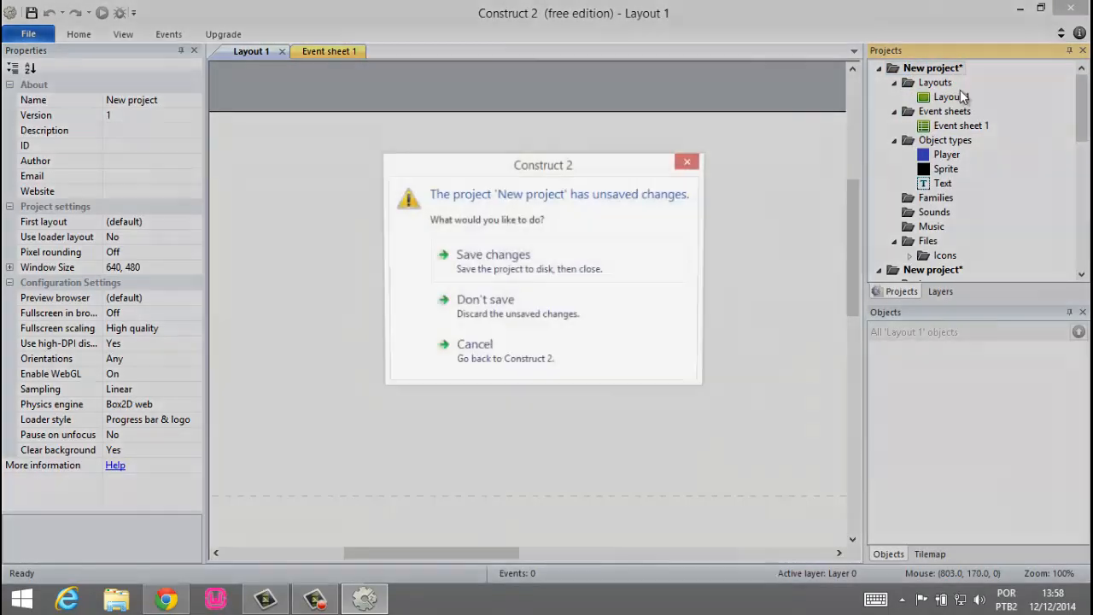
left_click(483, 306)
Step: Close the New project containing the Bullet and Enemy objects and the remaining empty project without saving
right_click(912, 69)
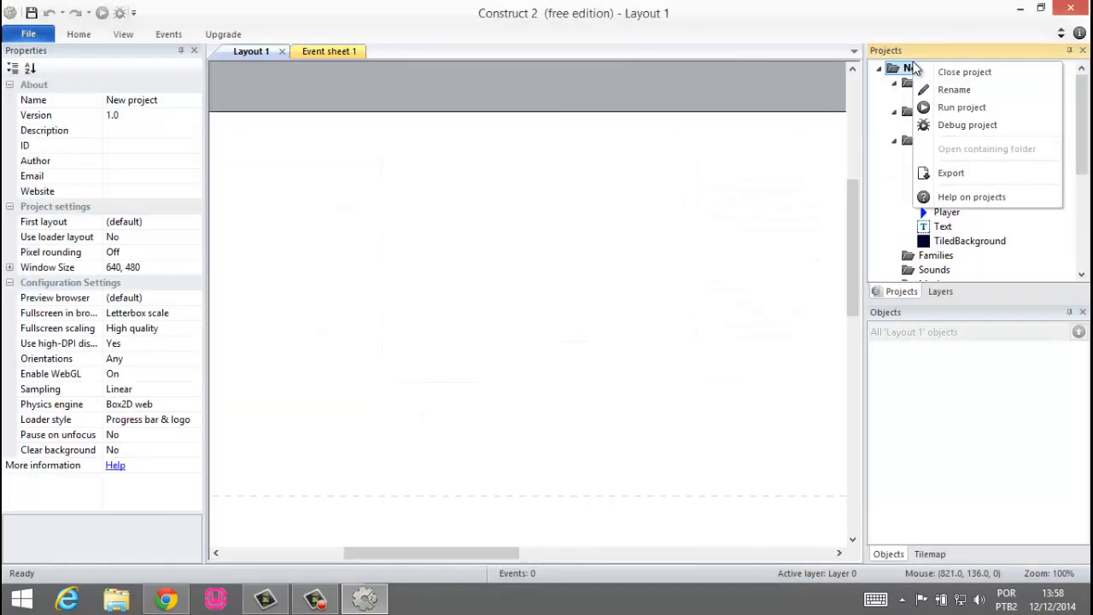
left_click(957, 73)
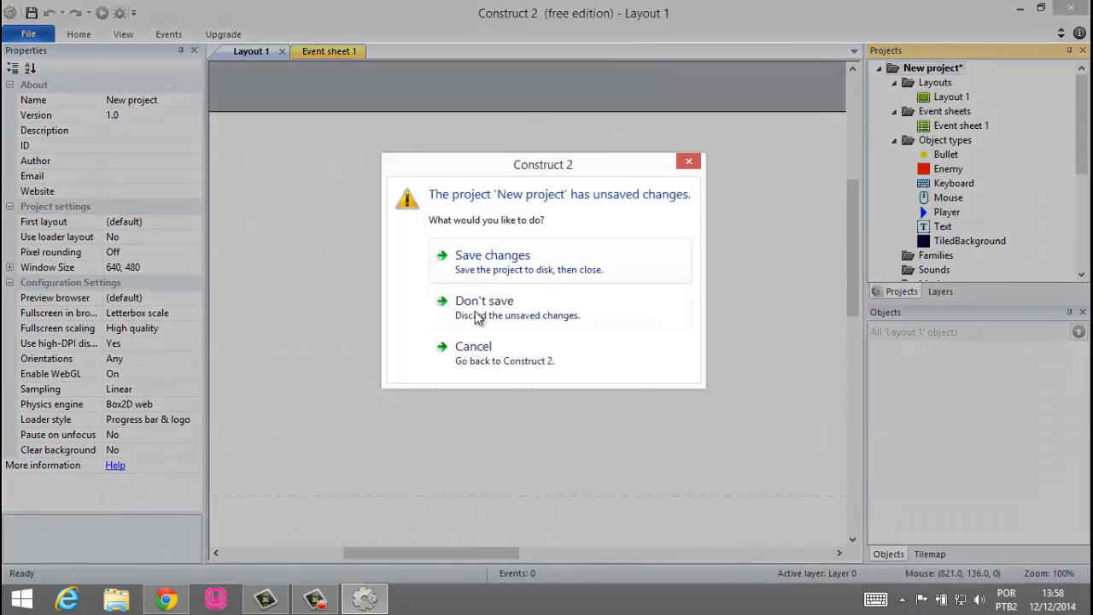
left_click(479, 314)
right_click(922, 69)
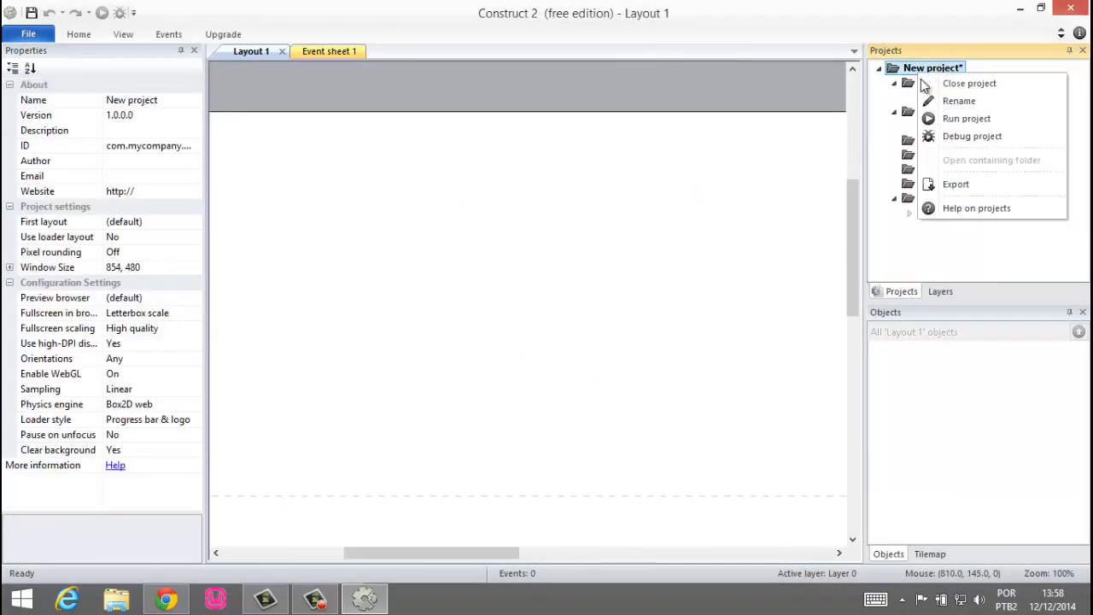
left_click(963, 86)
left_click(525, 306)
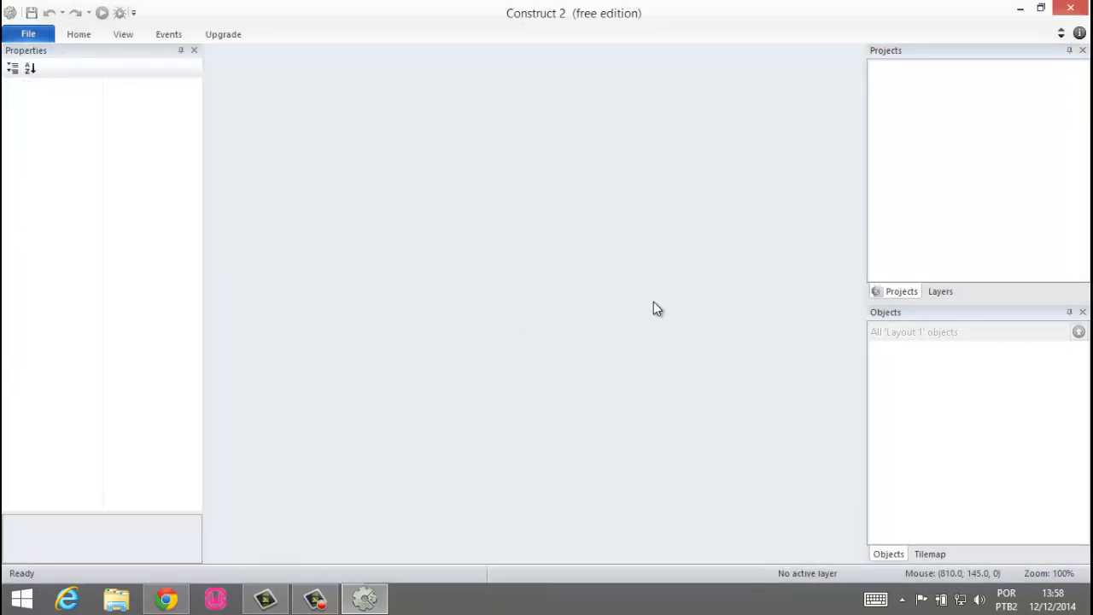
Step: Create a fresh project from the New empty project template
left_click(28, 38)
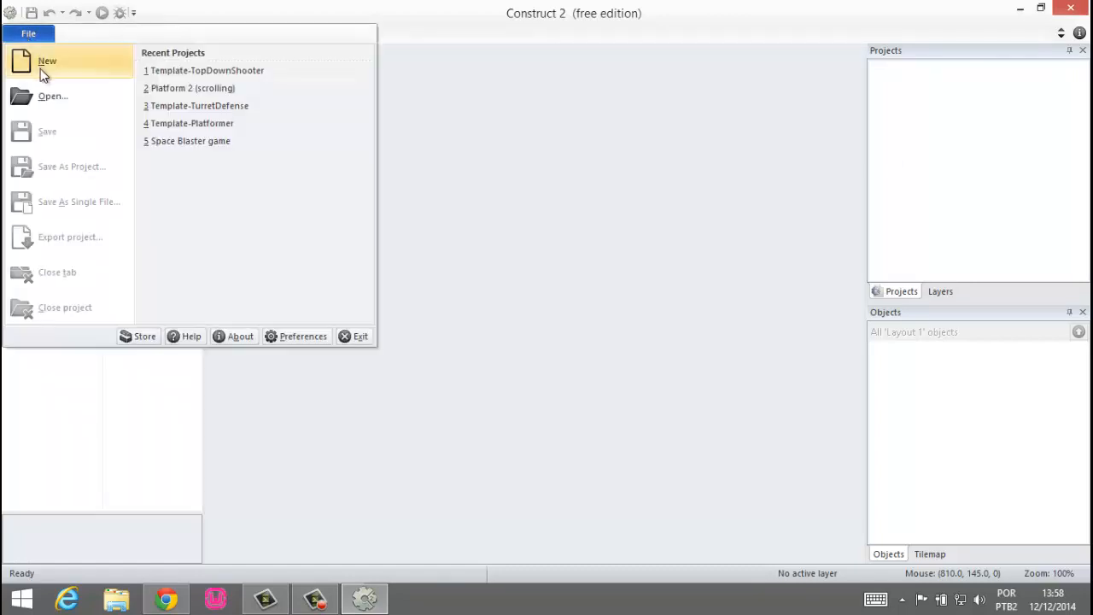
left_click(42, 63)
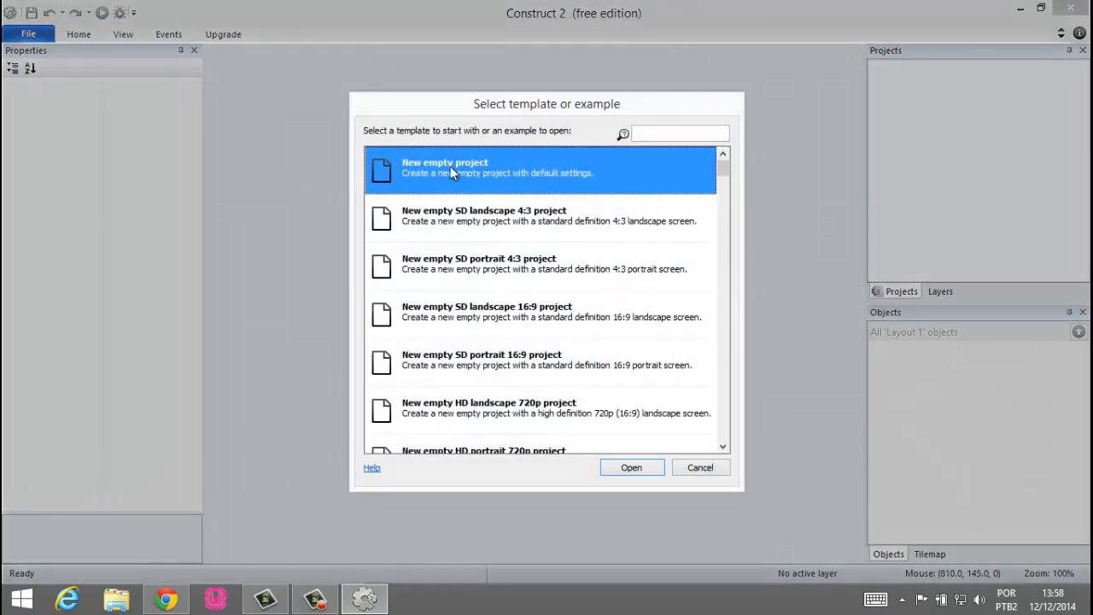
left_click(632, 470)
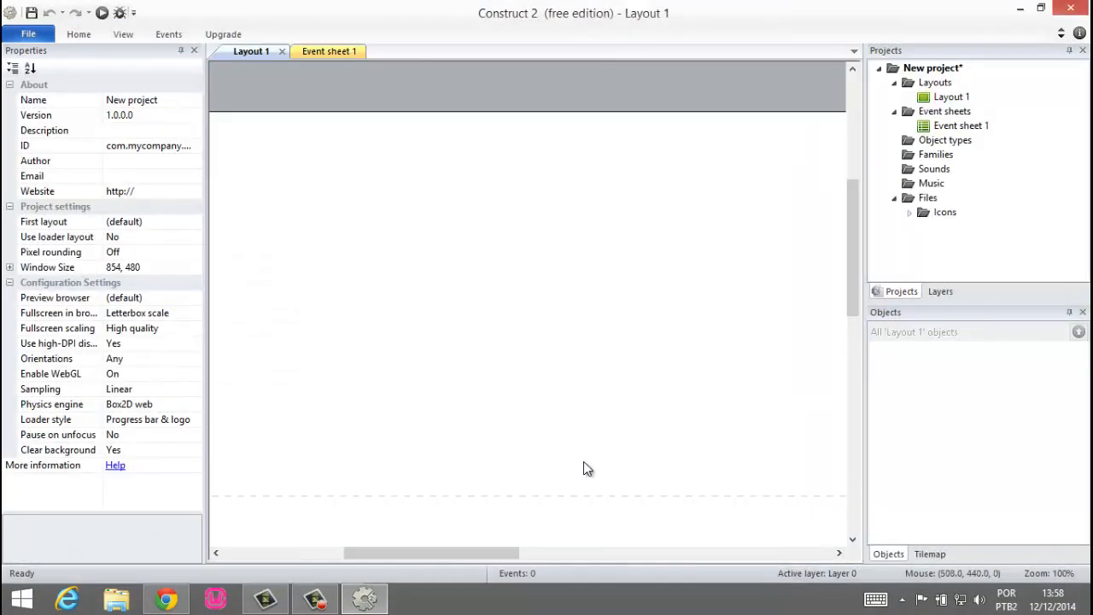
Step: Examine Layout 1 and Event sheet 1 in the new project, ending on the layout view
left_click_drag(452, 552, 473, 561)
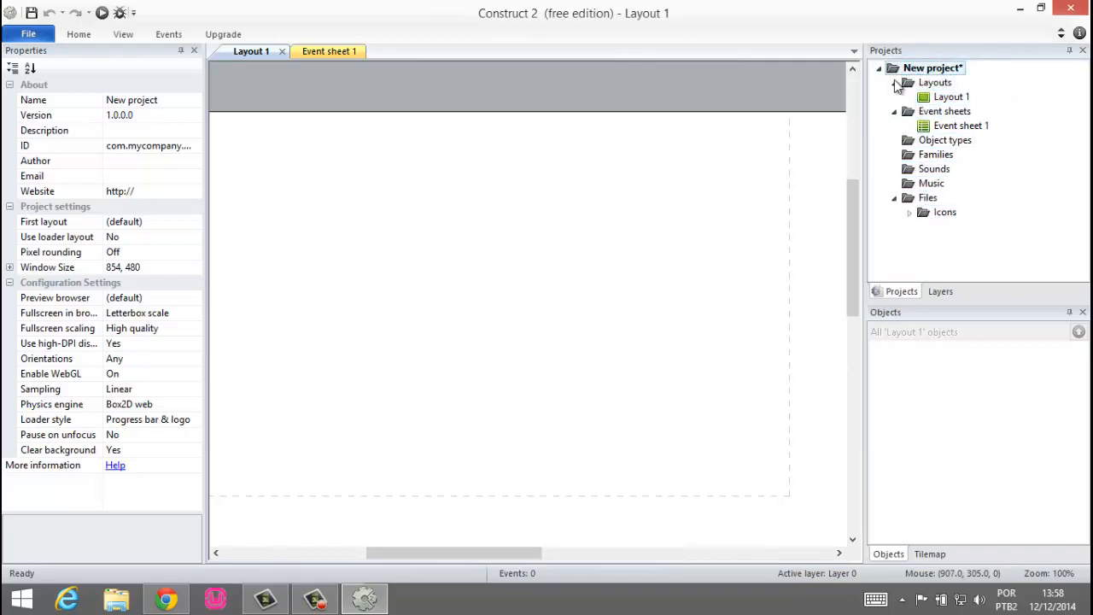
left_click(931, 84)
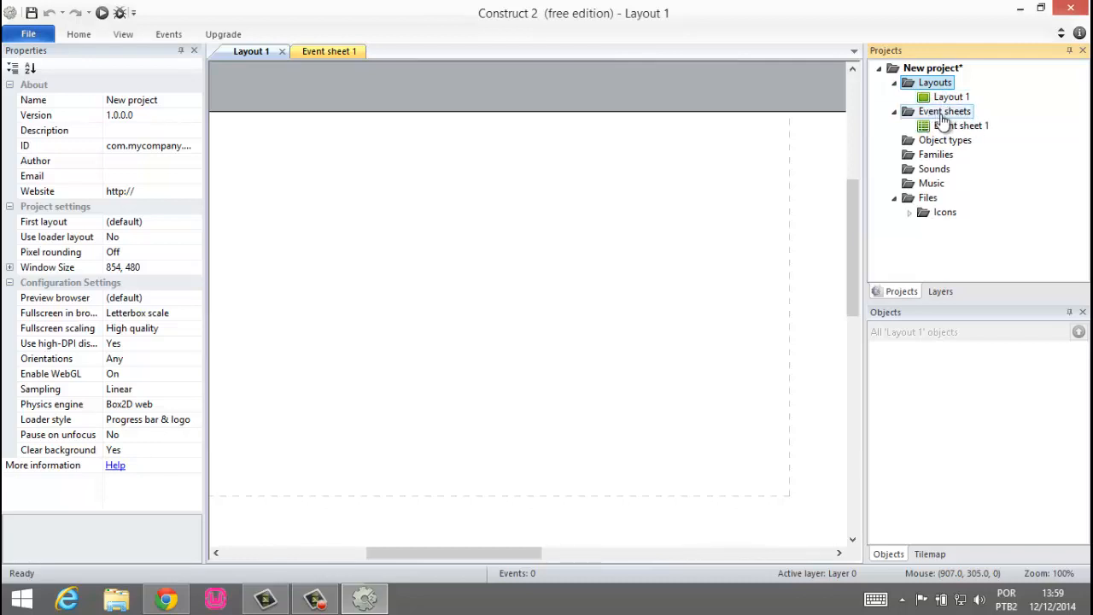
left_click(947, 126)
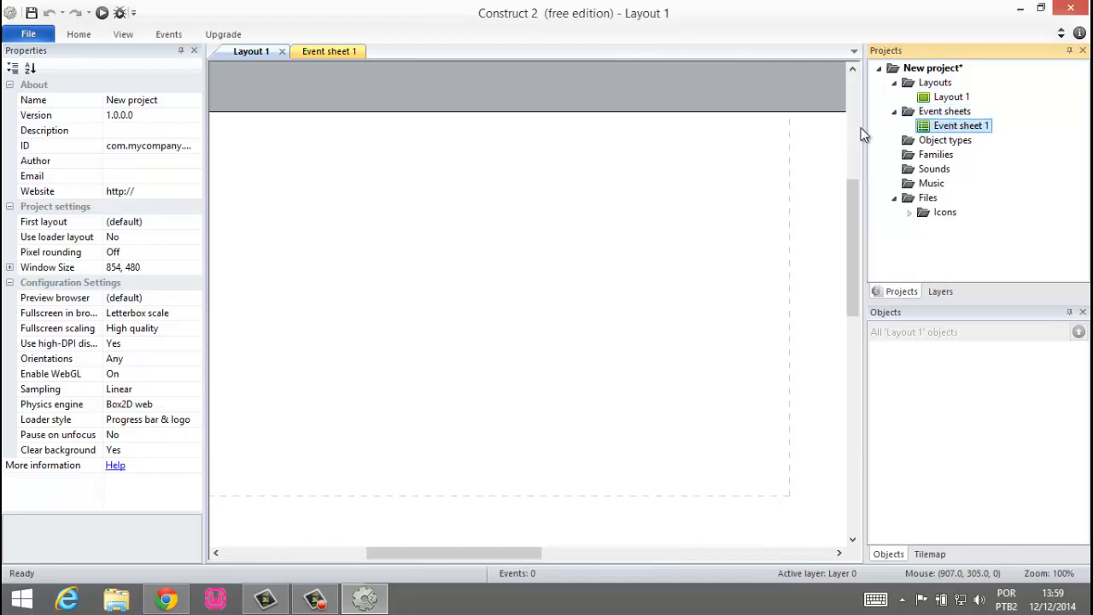
left_click(316, 51)
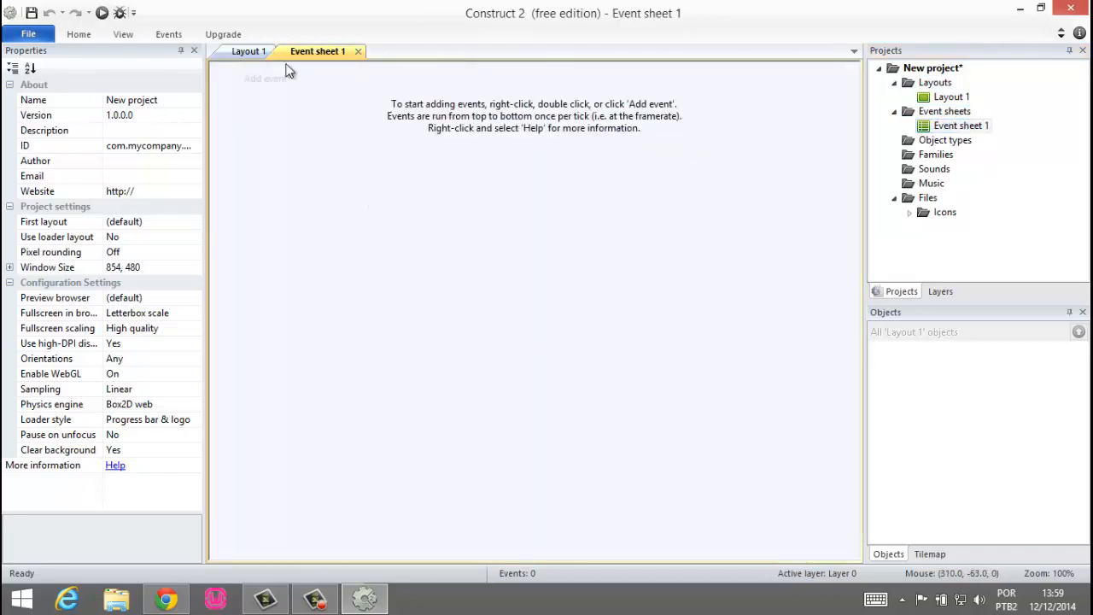
left_click(248, 51)
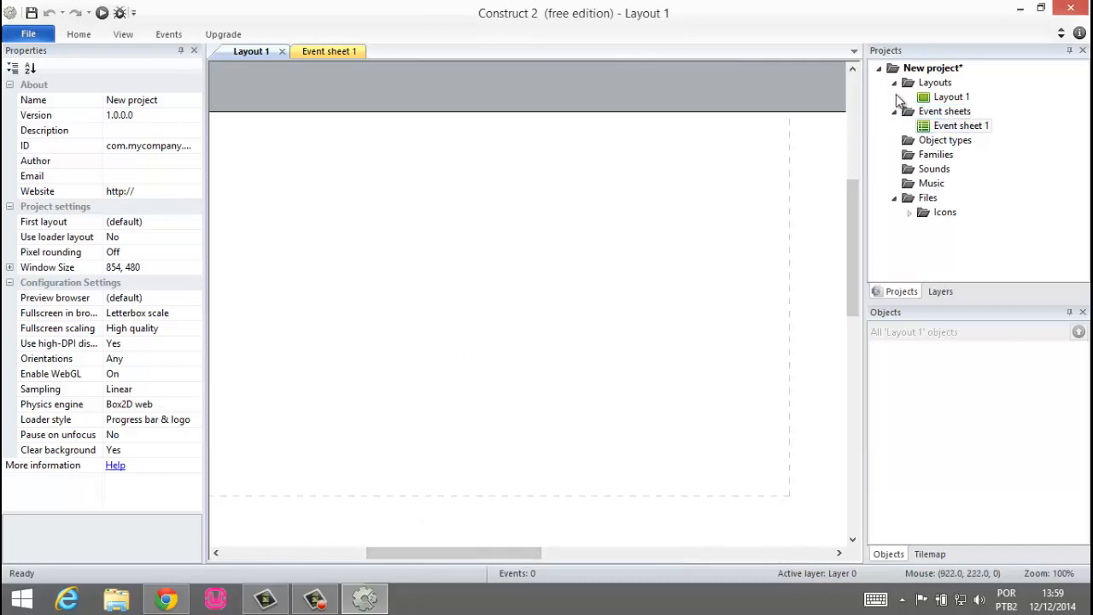
Step: Review the Families, Sounds and Music folders in the project tree and collapse the Files, Event sheets and Layouts folders
left_click(921, 154)
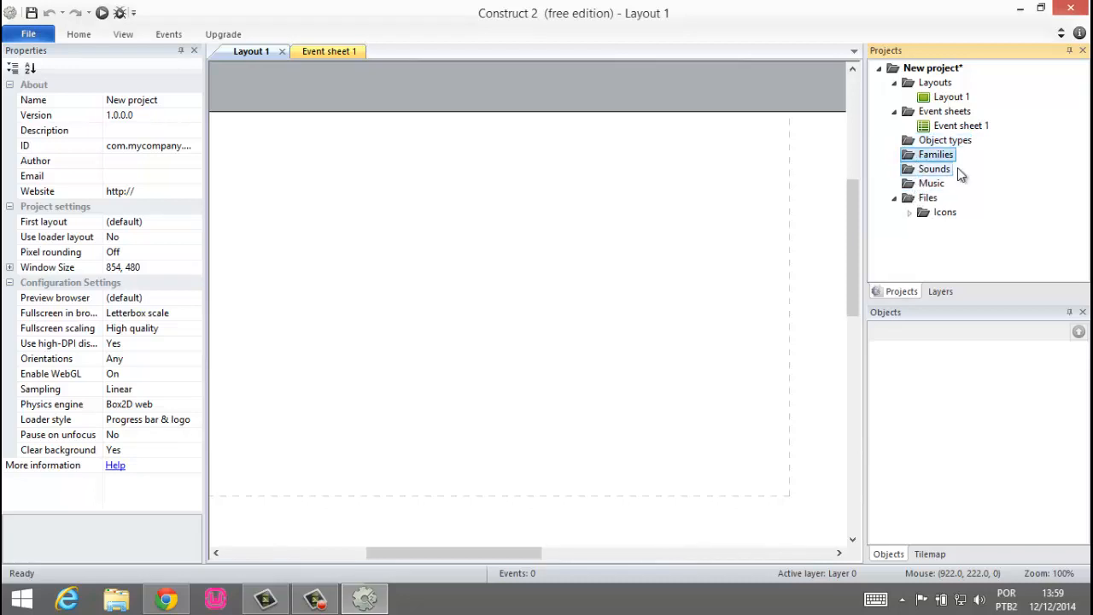
left_click(931, 169)
left_click(907, 186)
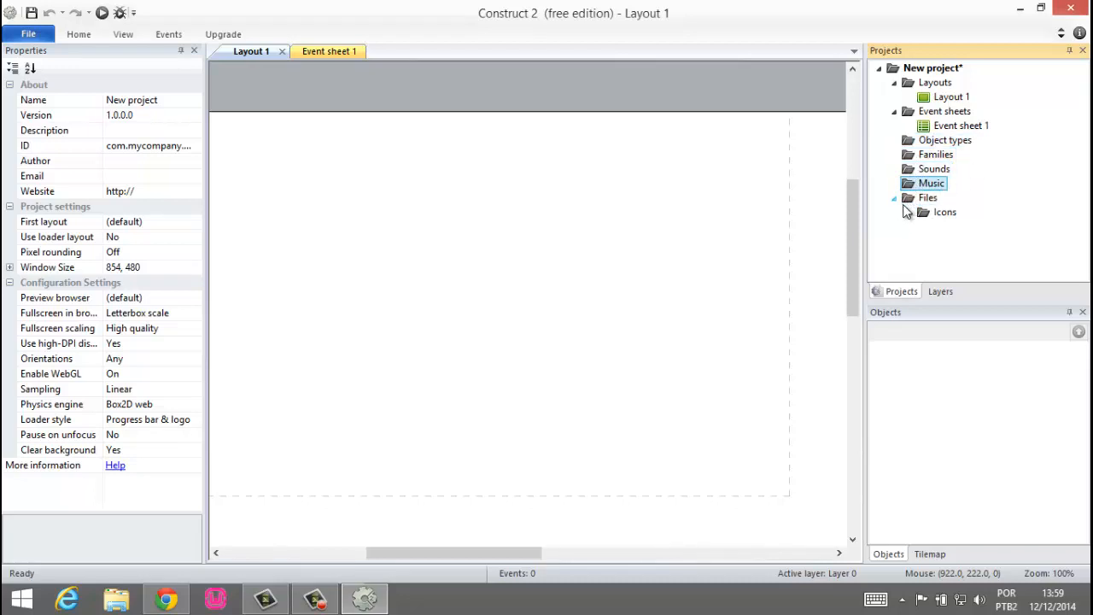
left_click(893, 112)
left_click(893, 84)
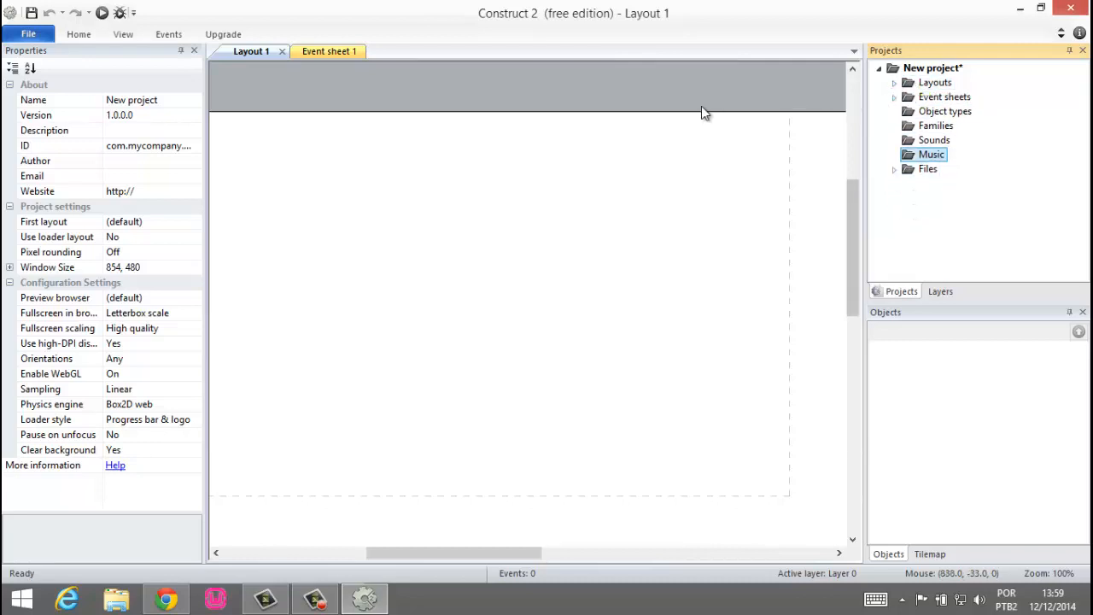
Step: Switch to Chrome and start saving the cracked-ground texture image from the guide's Plano de Fundo section
left_click(180, 607)
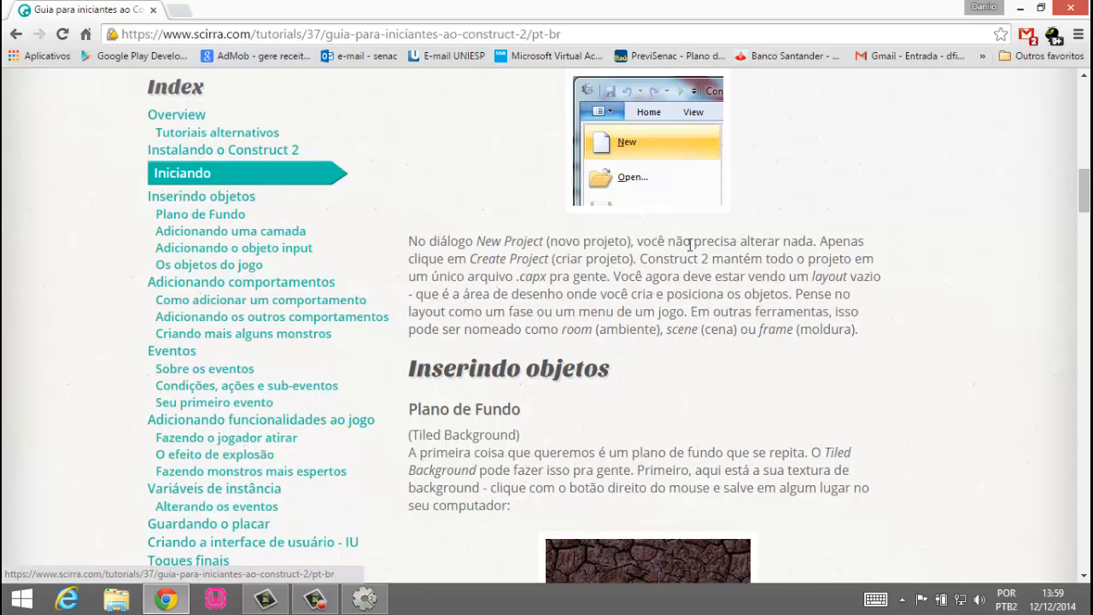
scroll(690, 245, "down", 3)
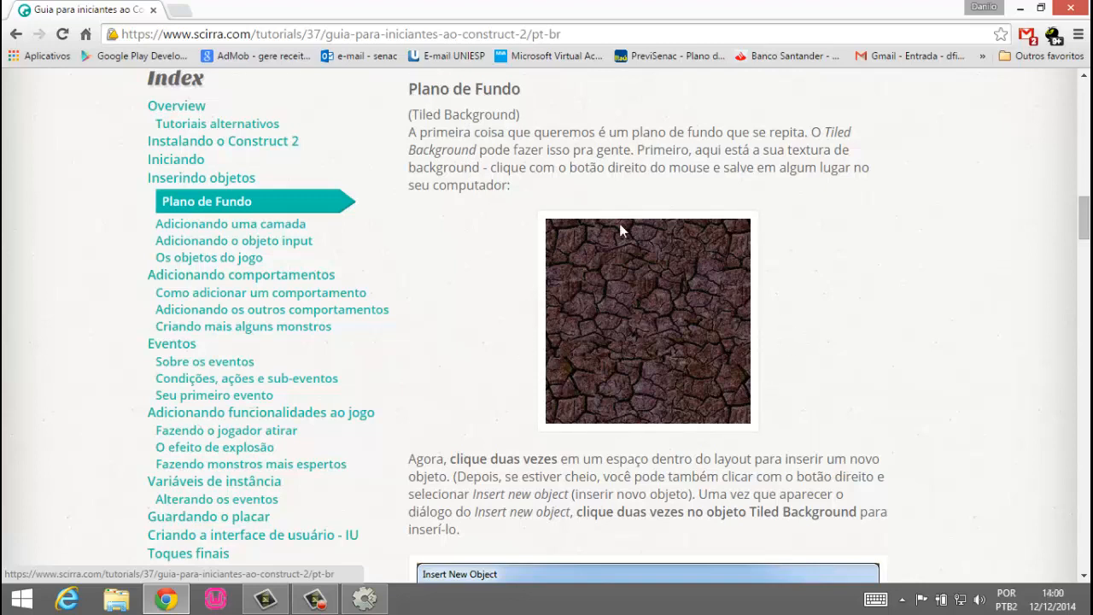
right_click(648, 295)
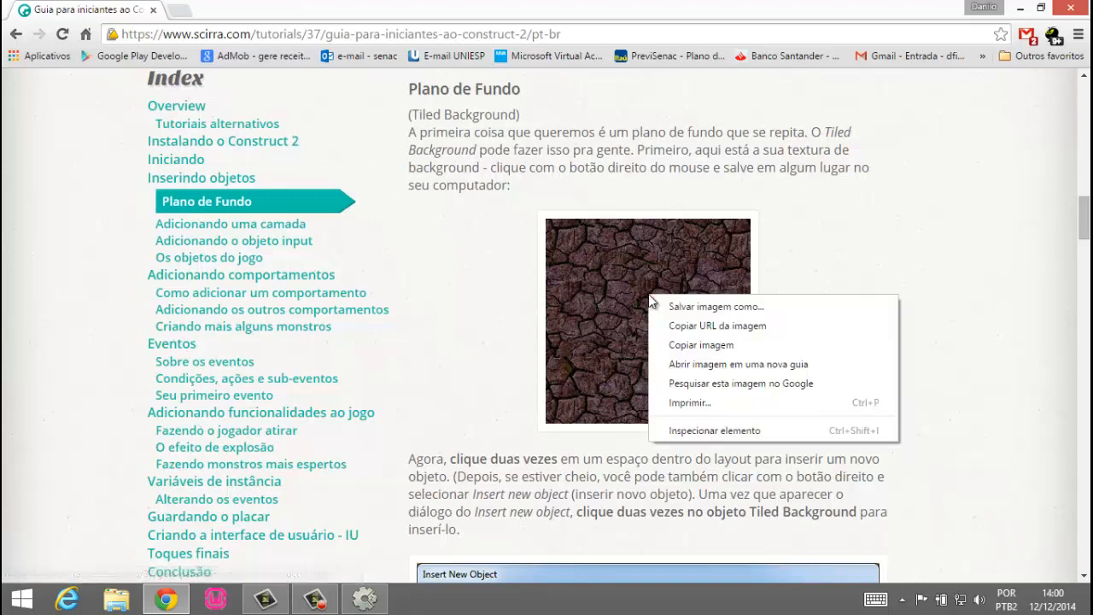
left_click(692, 308)
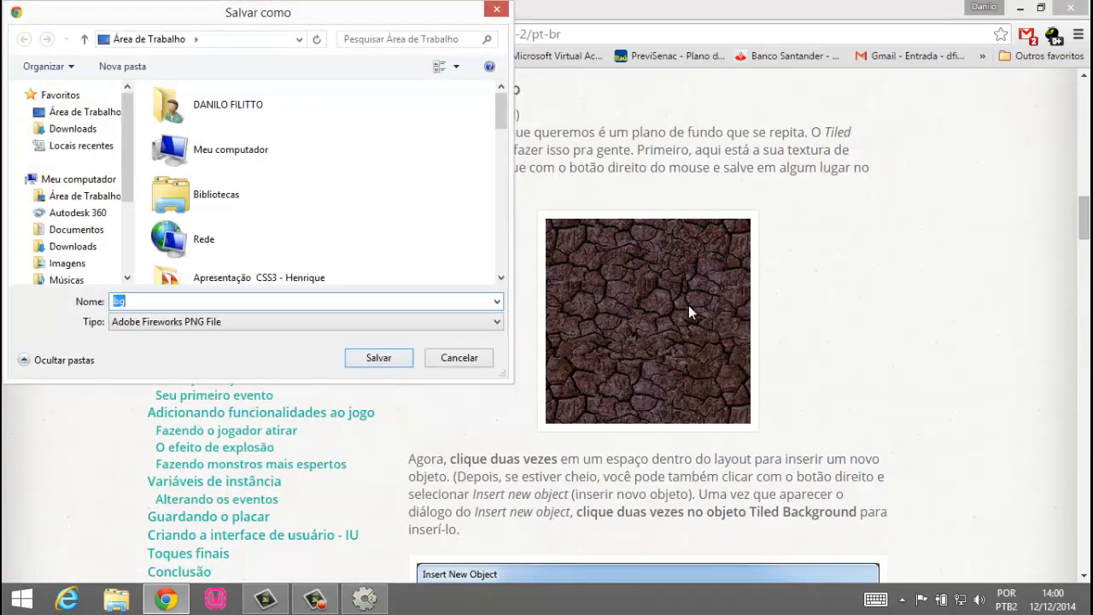
Step: Create a desktop folder named "primeiro jogo" and save the texture image in it as the PNG file bg
left_click(98, 112)
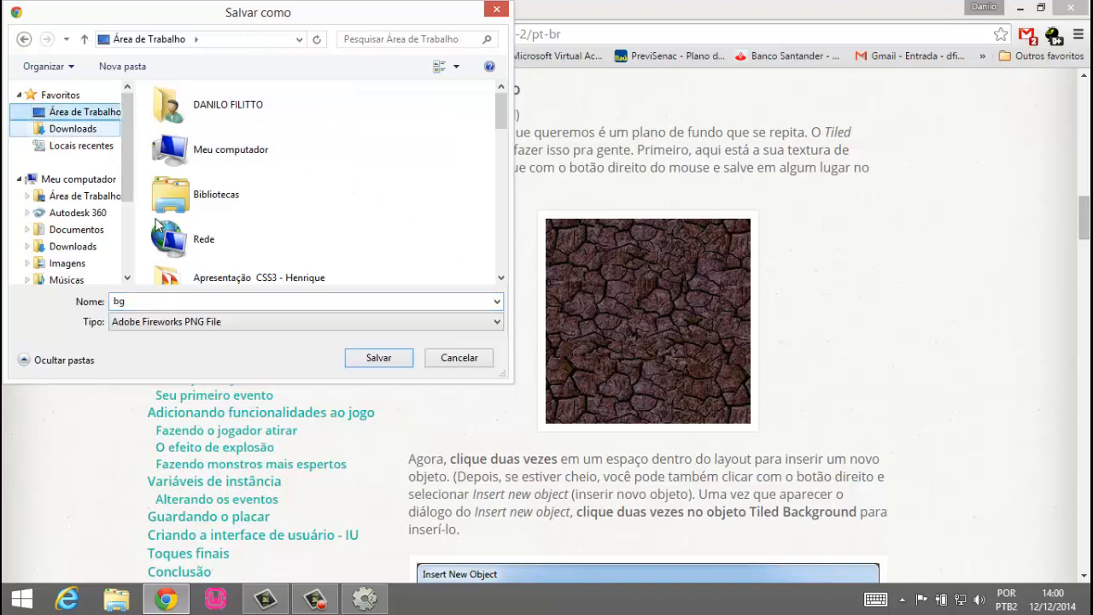
right_click(396, 184)
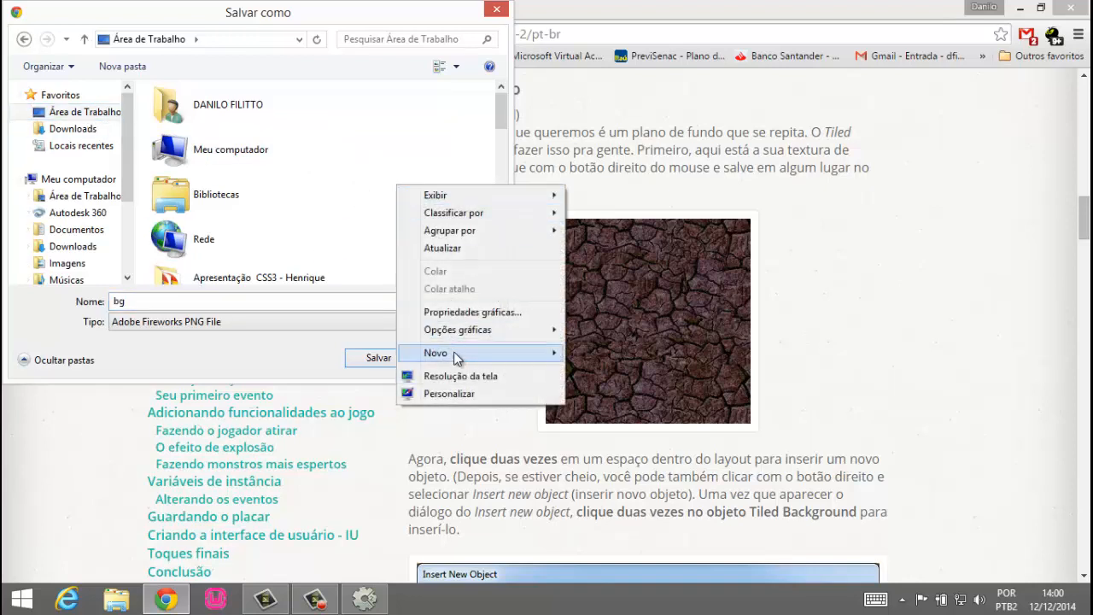
mouse_move(484, 352)
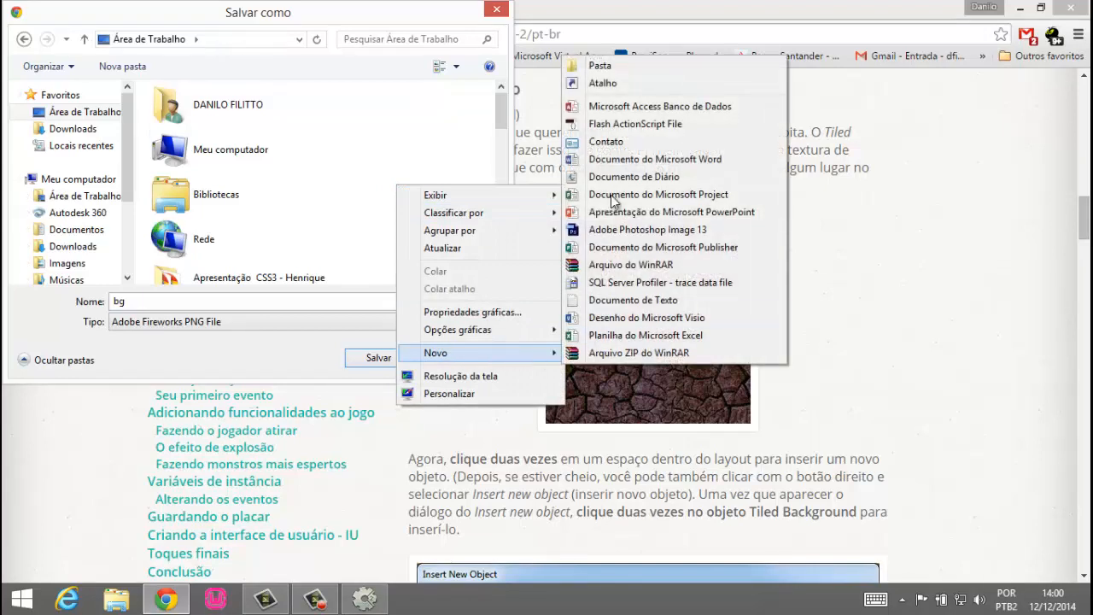
left_click(609, 66)
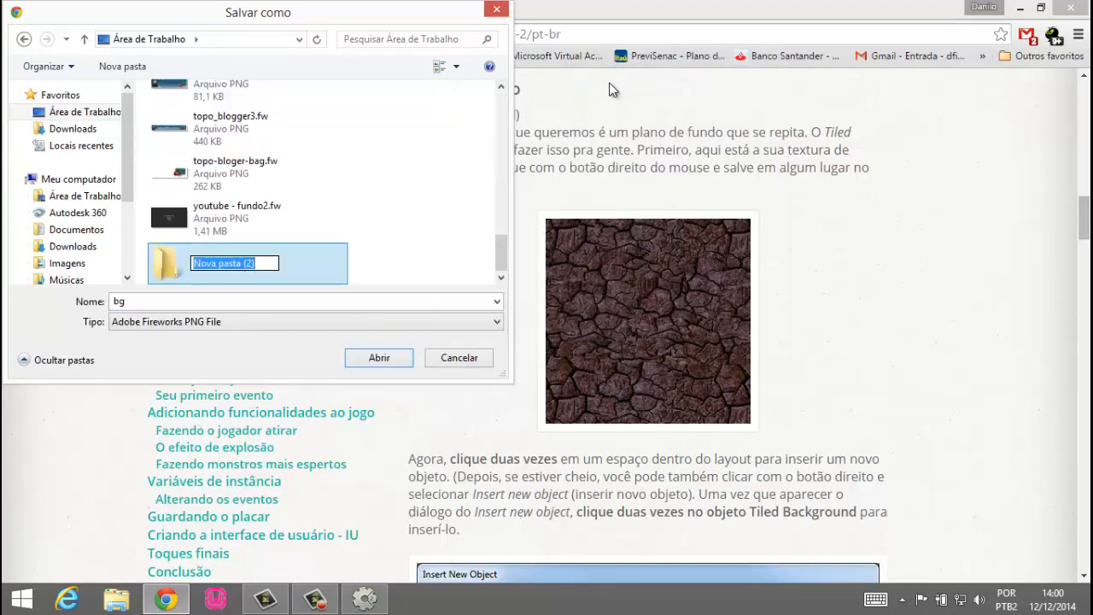
type("j")
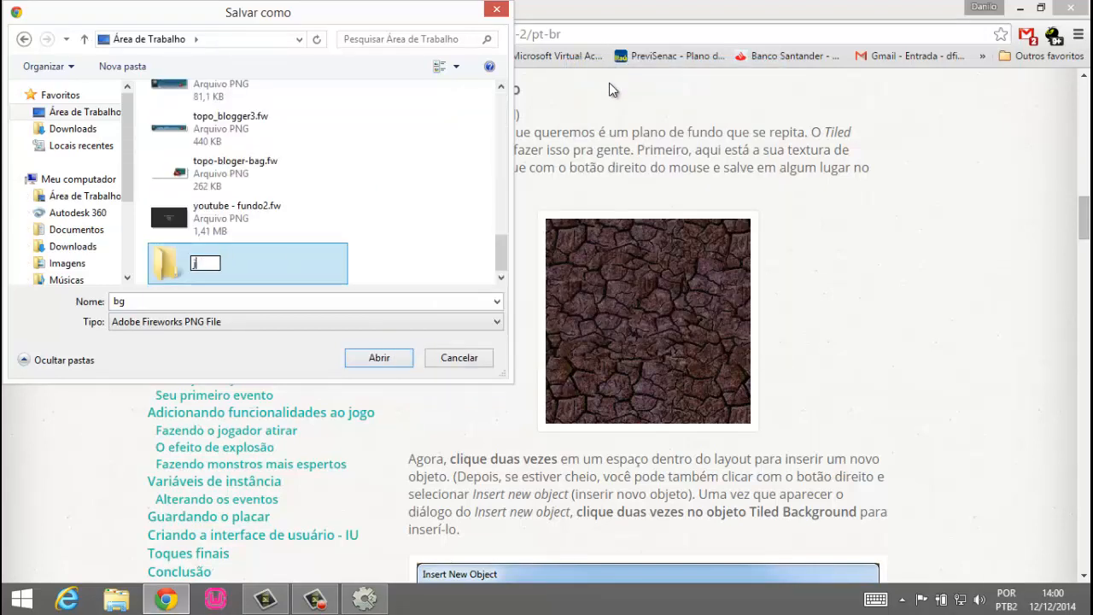
key("BackSpace")
type("1 jogo")
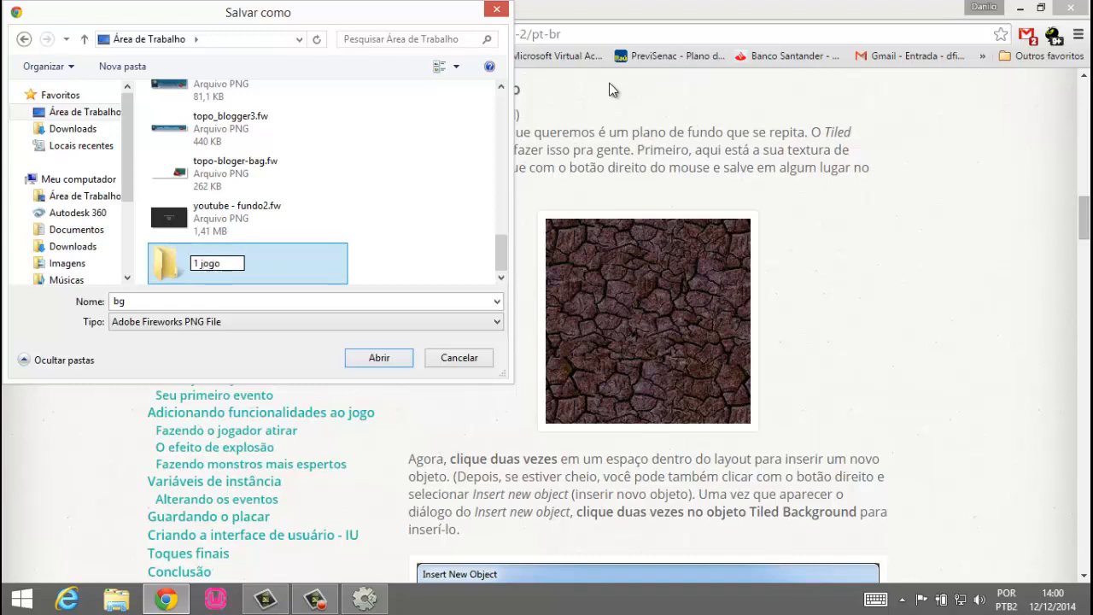
key("BackSpace")
key("BackSpace")
key("BackSpace")
key("BackSpace")
type("primeiro jogo")
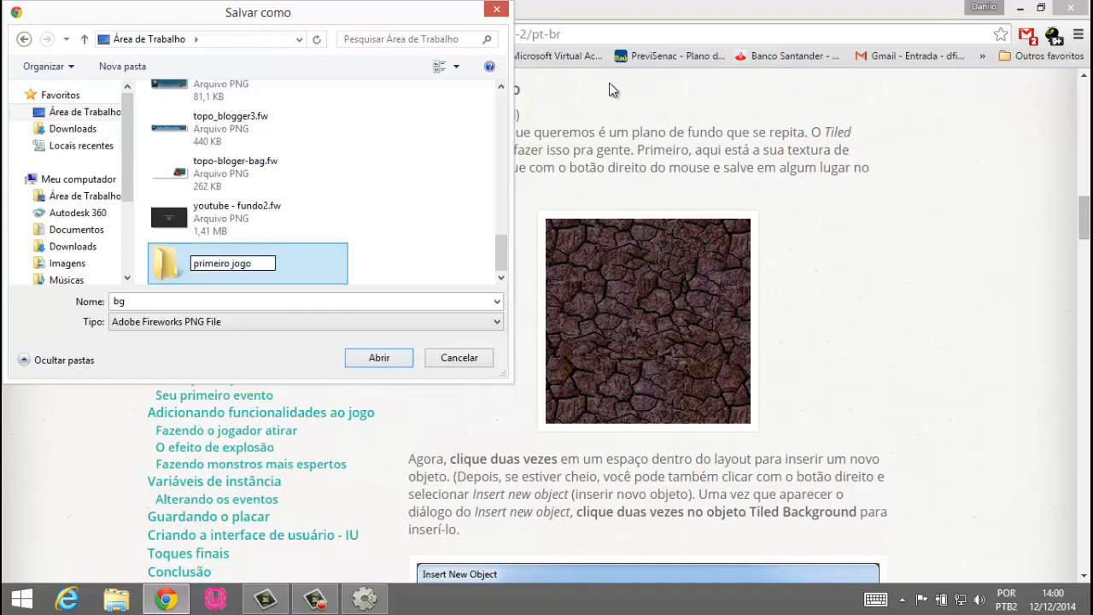
key("Return")
key("Return")
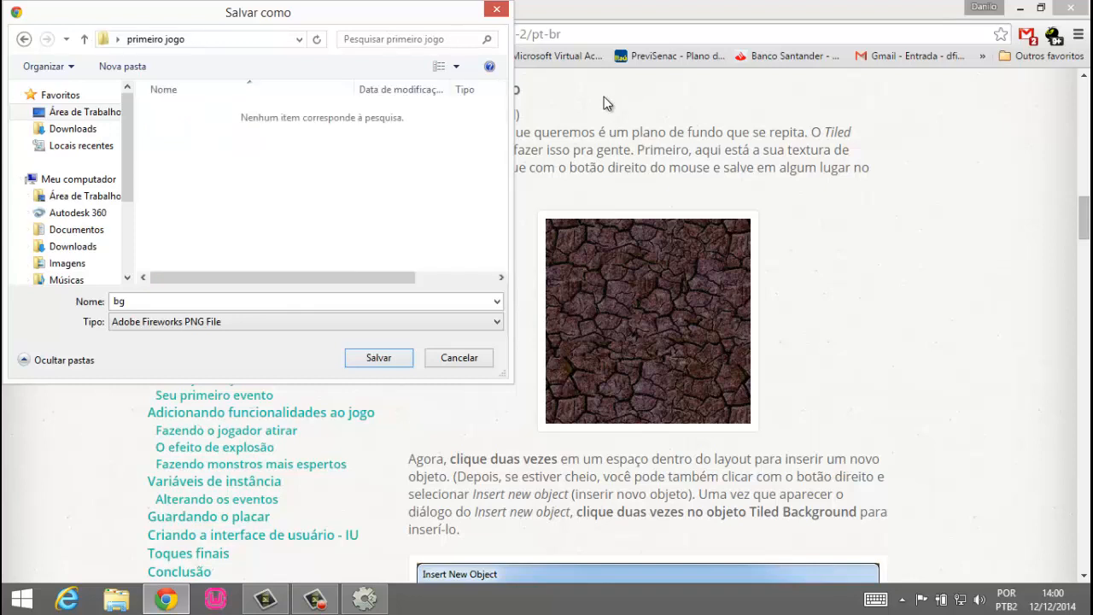
left_click(379, 360)
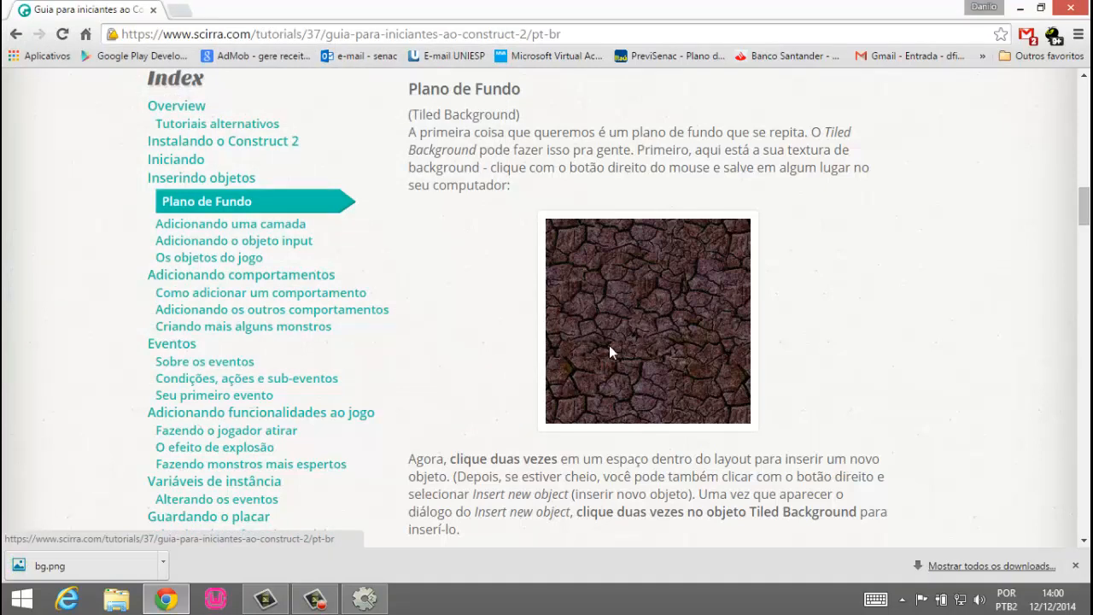
left_click(265, 598)
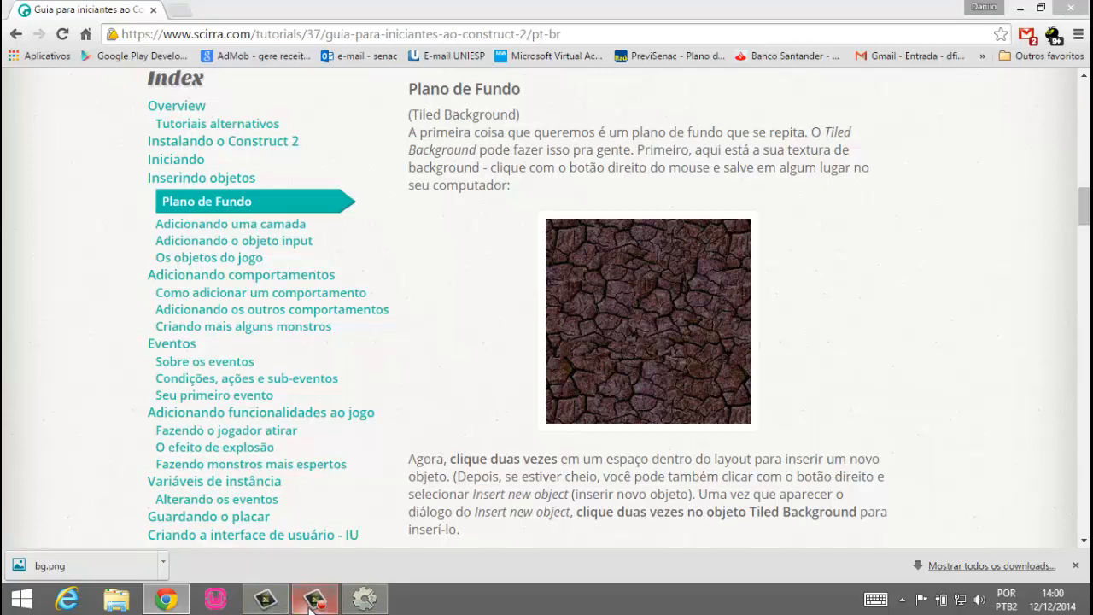
left_click(1013, 525)
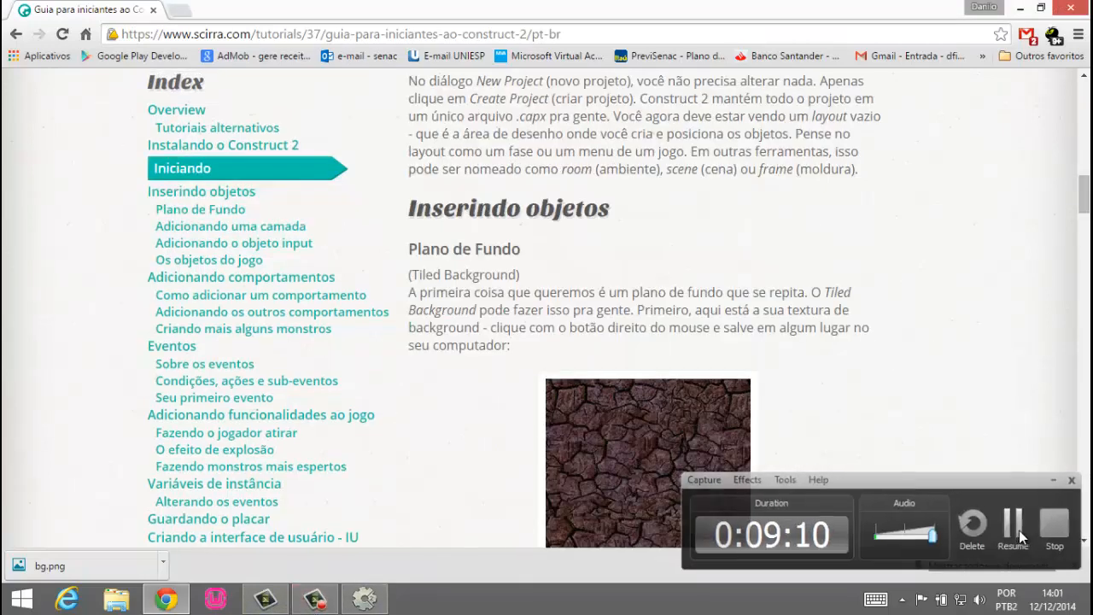
left_click(1012, 527)
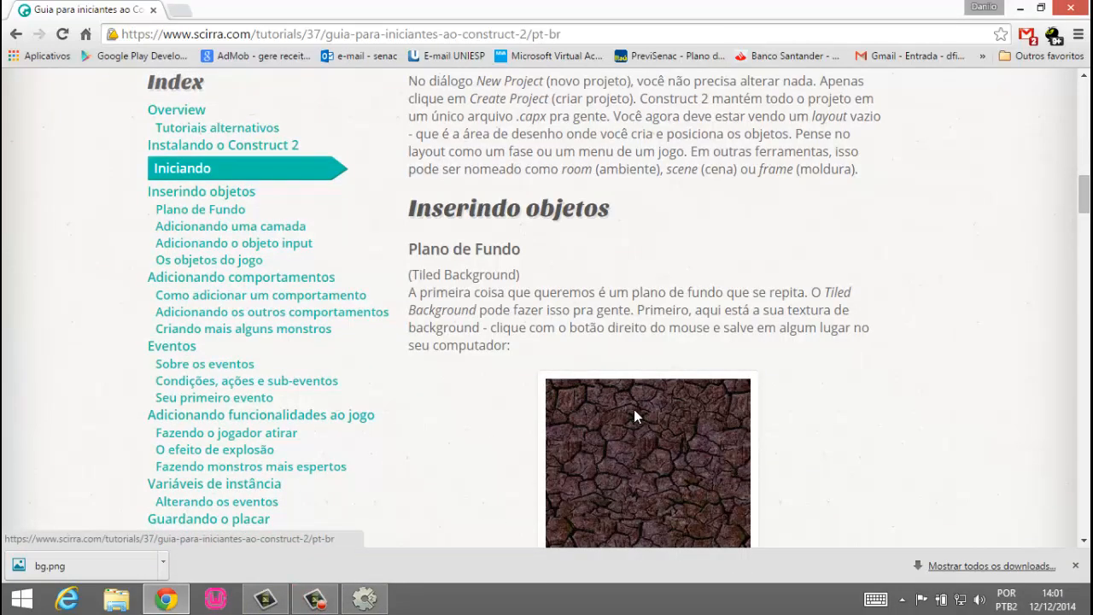
Step: Read the guide's Tiled Background instructions, then switch to Construct 2 and start inserting a new object in Layout 1
scroll(717, 371, "down", 6)
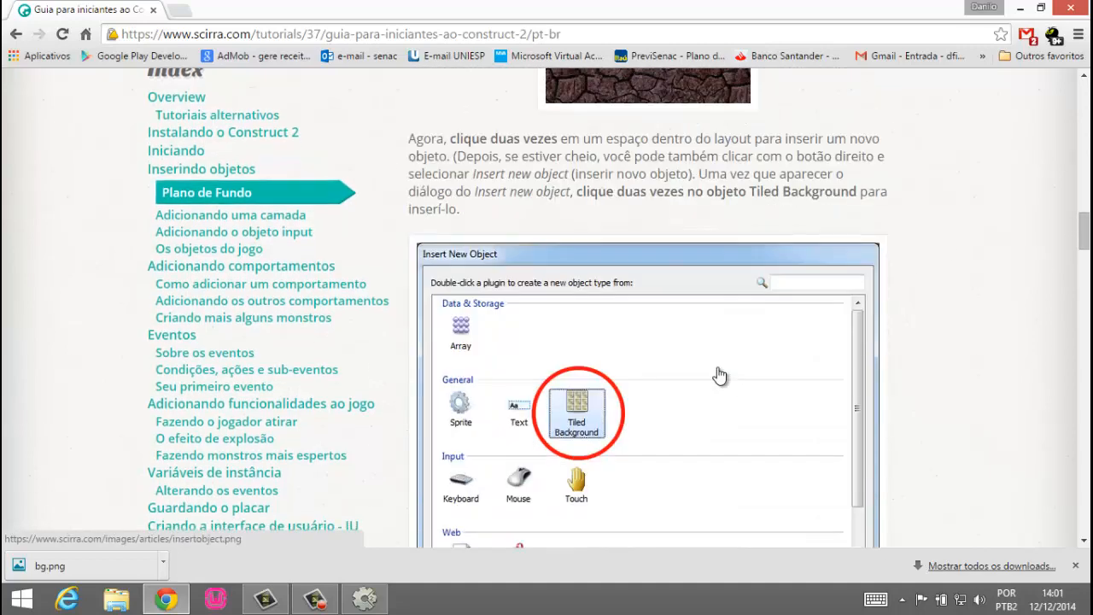
scroll(717, 376, "down", 5)
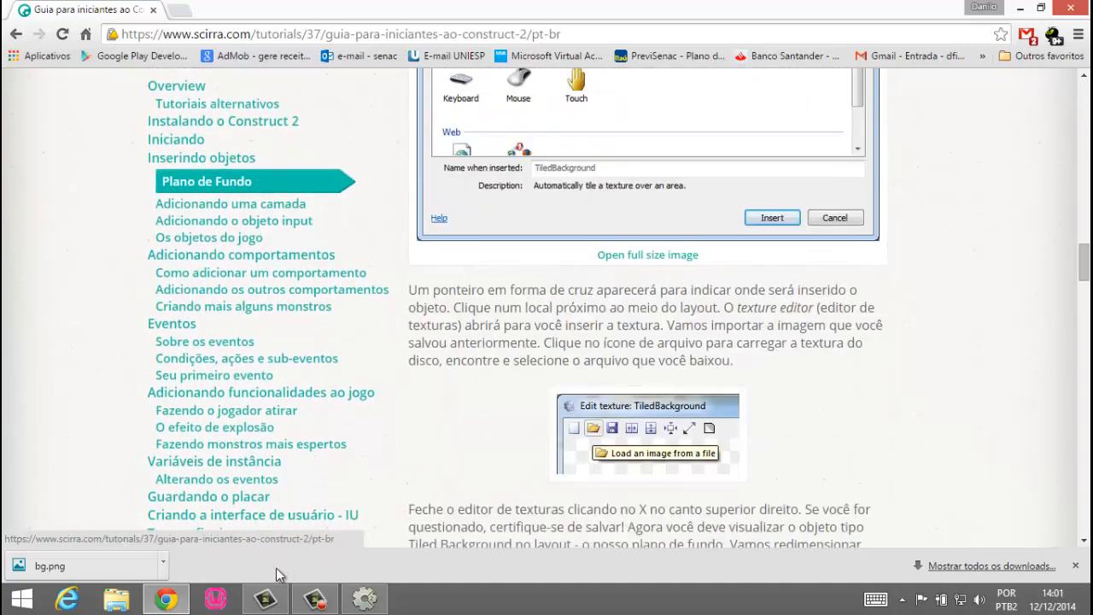
left_click(364, 599)
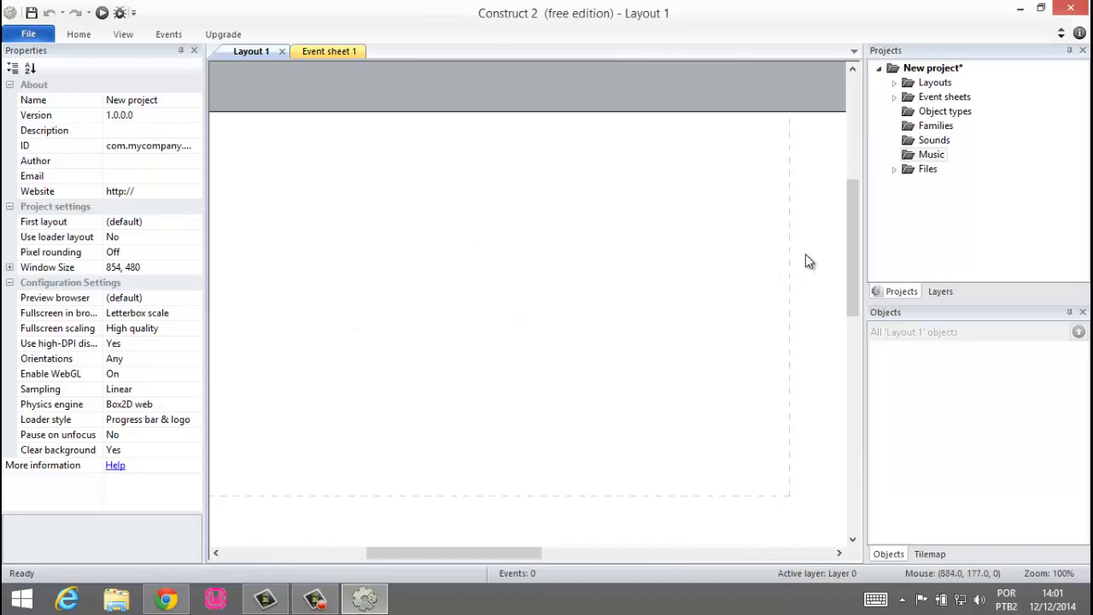
left_click_drag(493, 553, 435, 553)
mouse_move(855, 246)
left_mouse_down()
mouse_move(856, 220)
mouse_move(862, 241)
left_mouse_up()
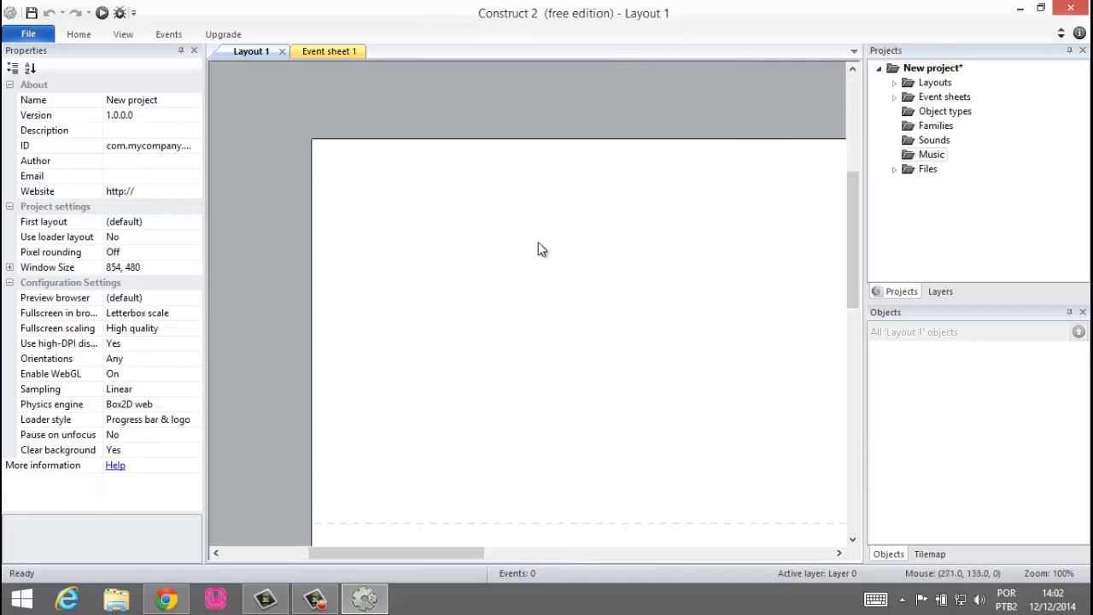
double_click(378, 185)
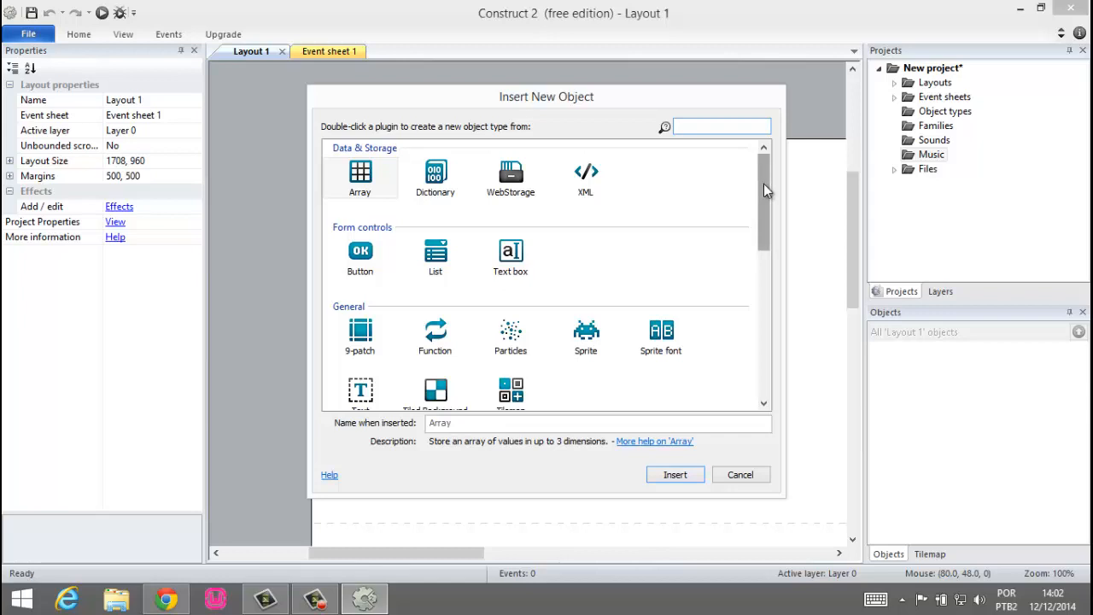
Step: Insert a Tiled Background object named BackGround and place it at about 149, 100 in the layout
left_click_drag(765, 189, 765, 203)
left_click(435, 333)
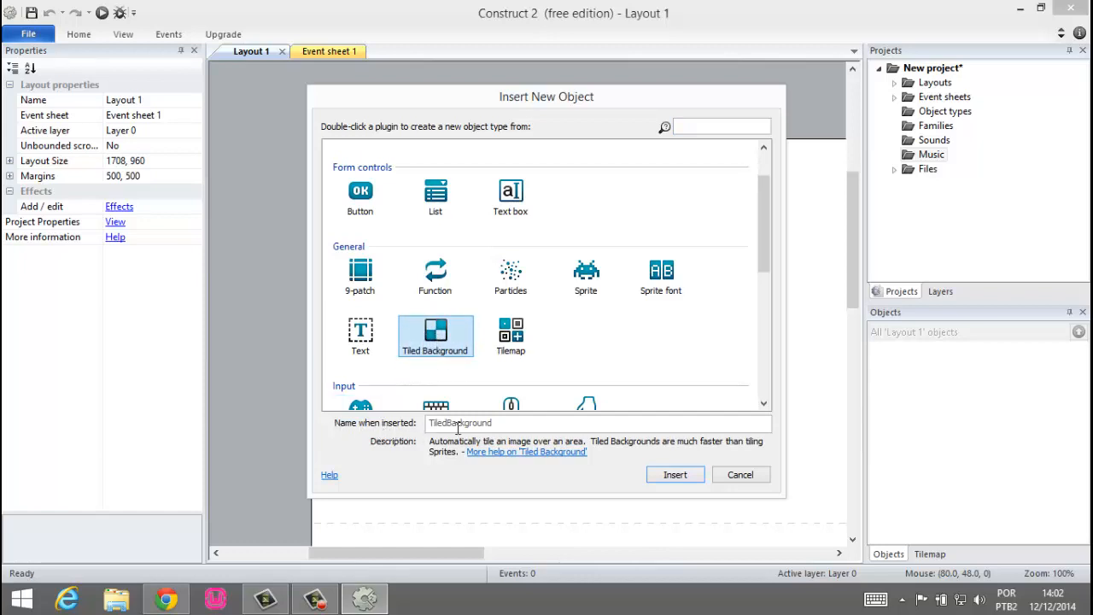
left_click(515, 424)
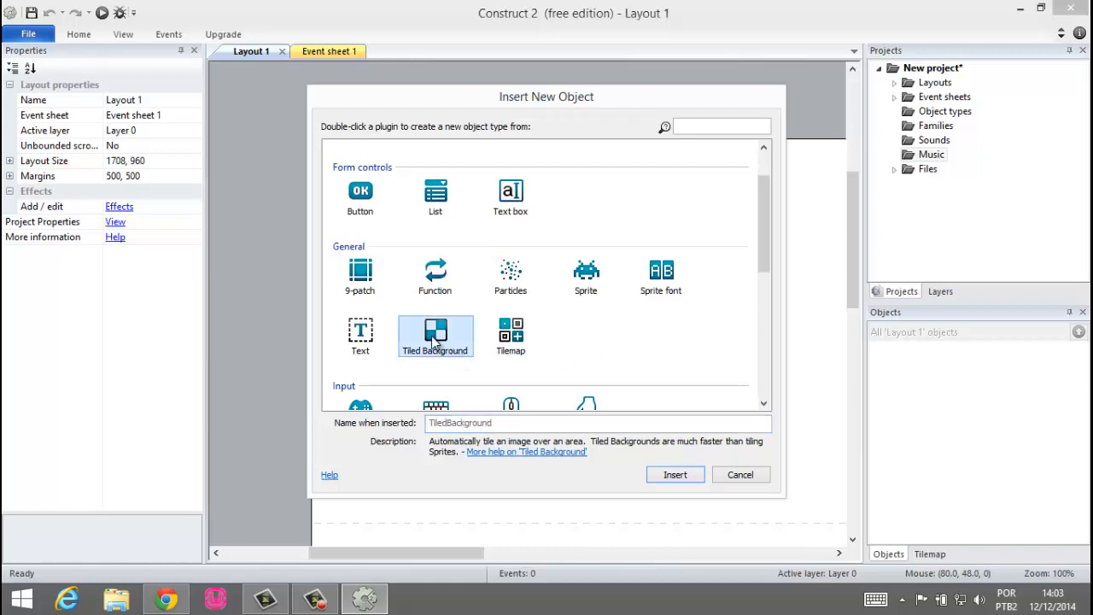
left_click(454, 421)
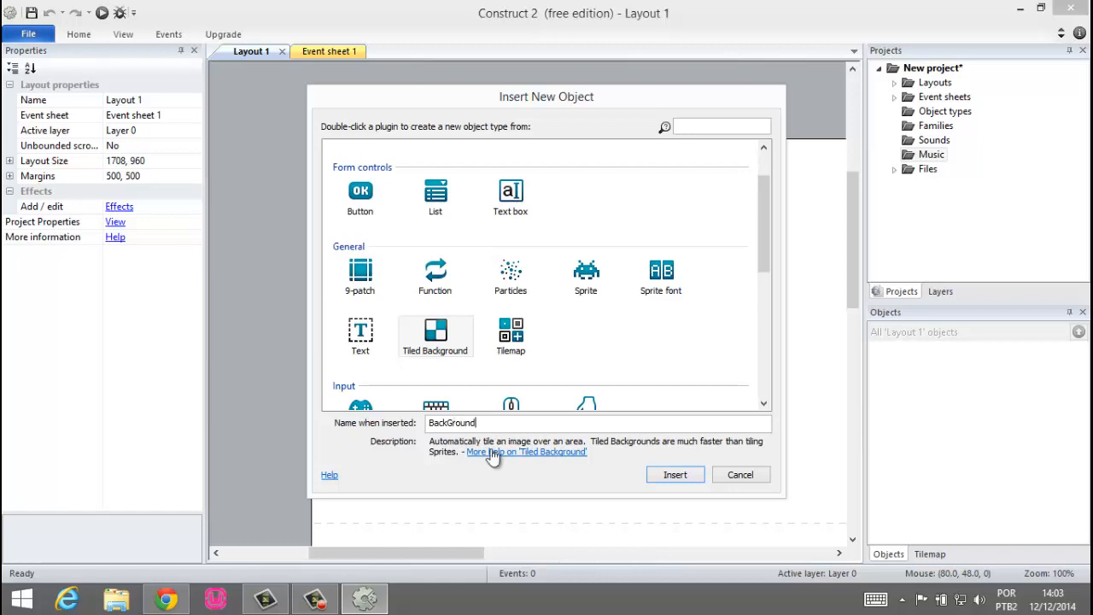
left_click(674, 475)
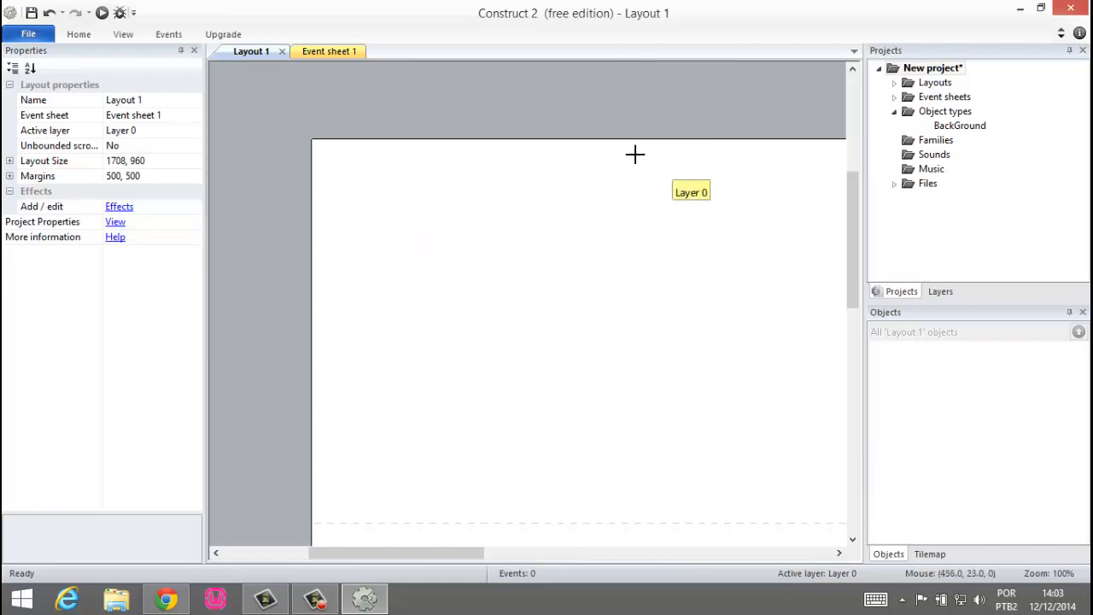
left_click(431, 220)
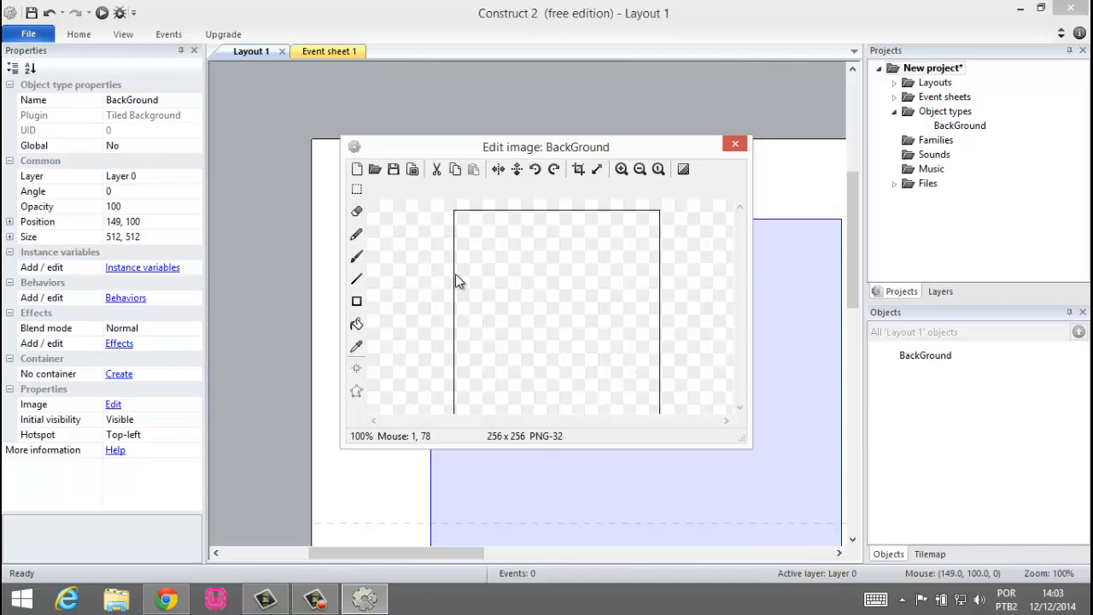
Step: Load the bg image from the desktop folder "primeiro jogo" as BackGround's texture and close the image editor
left_click_drag(443, 151, 484, 164)
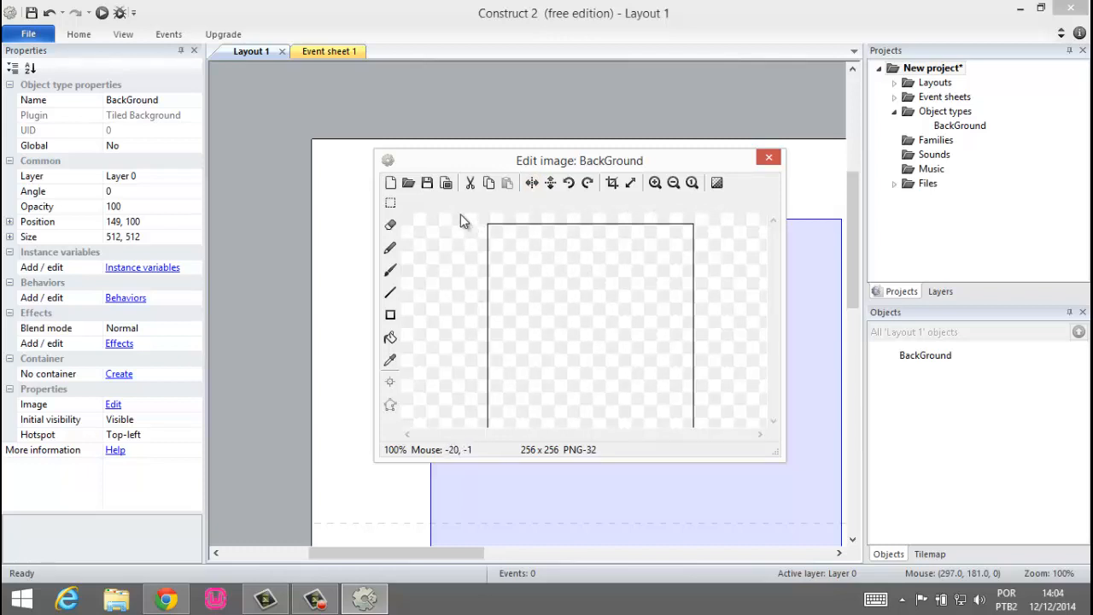
left_click(410, 183)
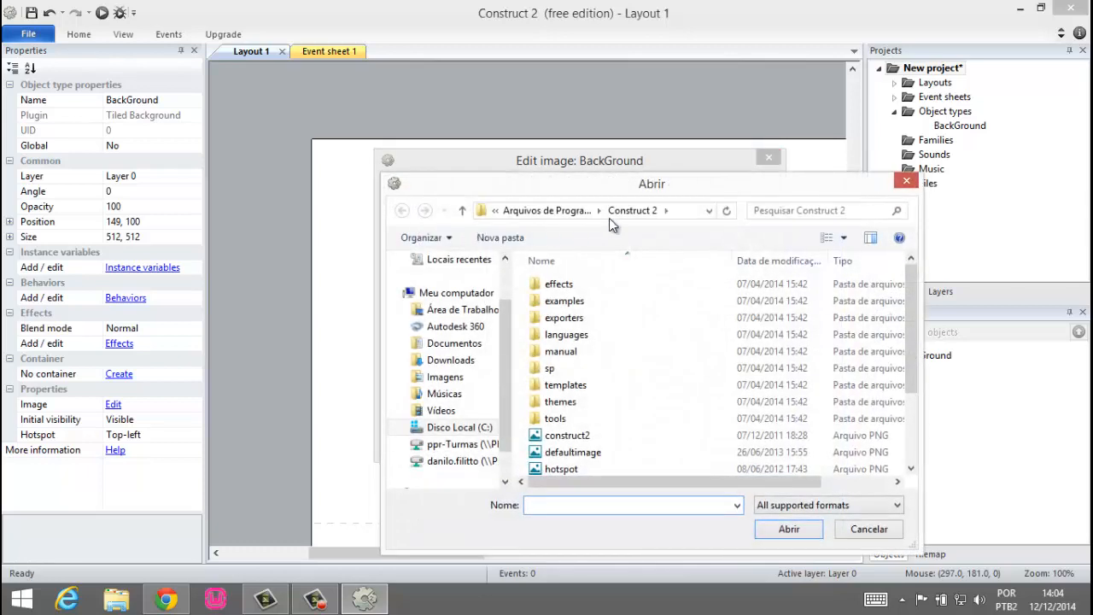
scroll(465, 282, "up", 2)
left_click(444, 285)
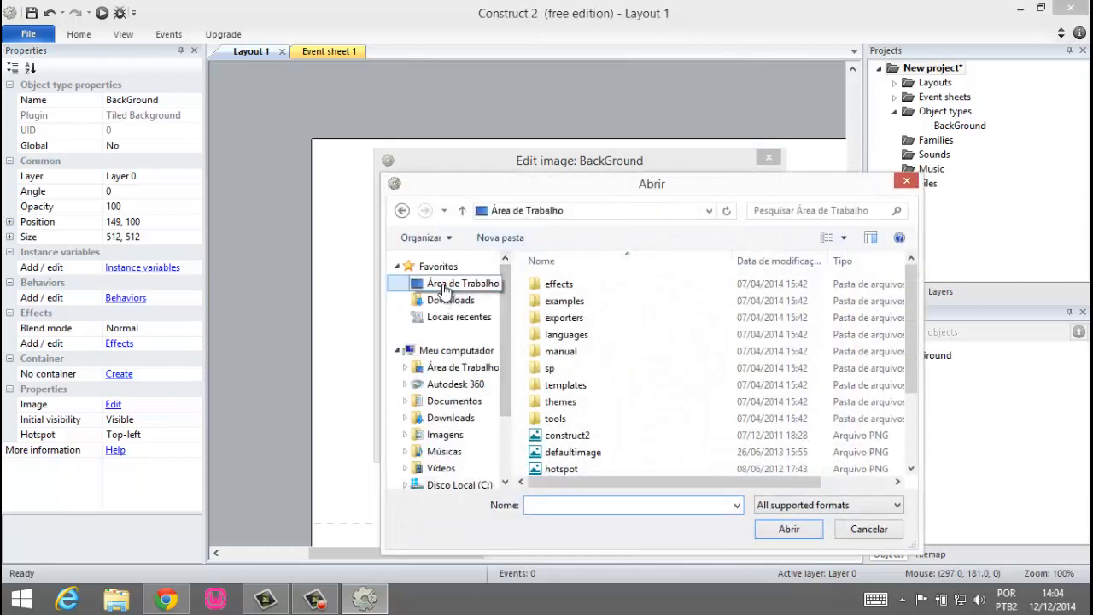
left_click_drag(911, 282, 890, 328)
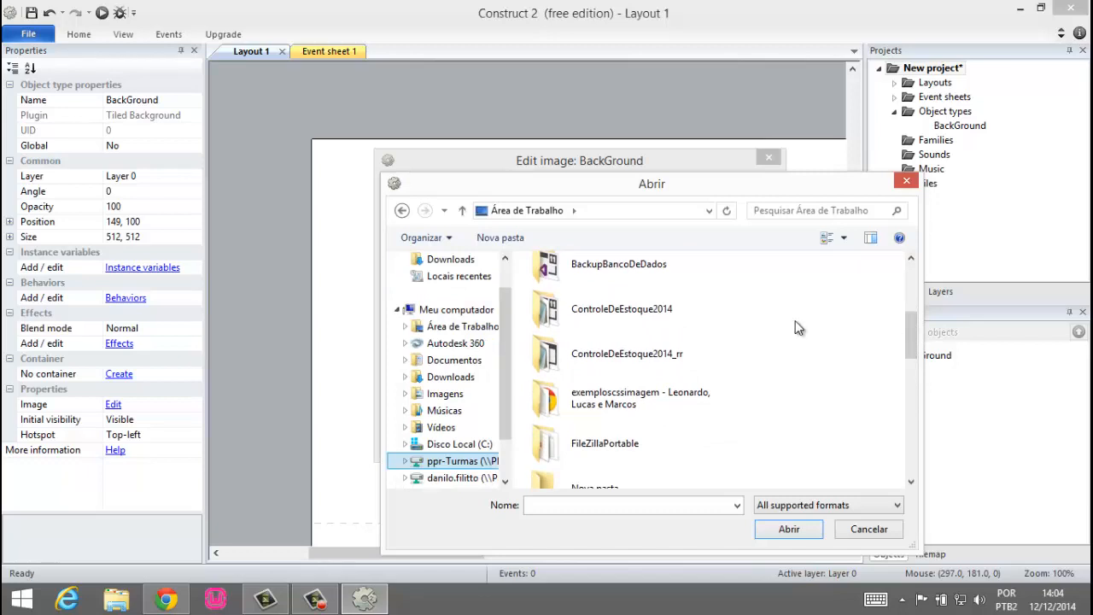
left_click(654, 320)
scroll(652, 316, "down", 3)
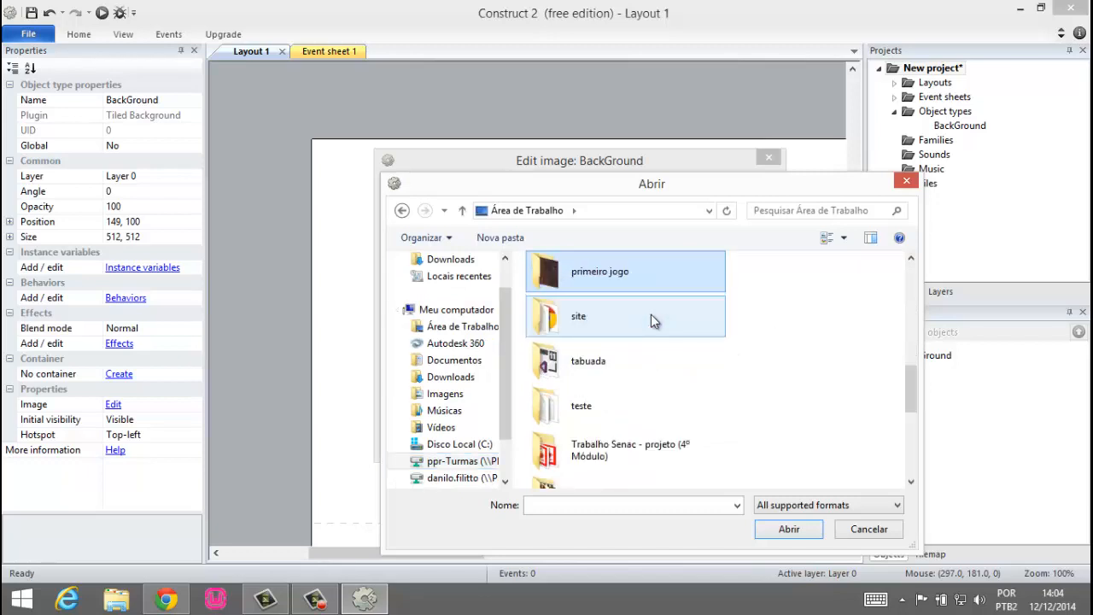
double_click(587, 275)
double_click(587, 277)
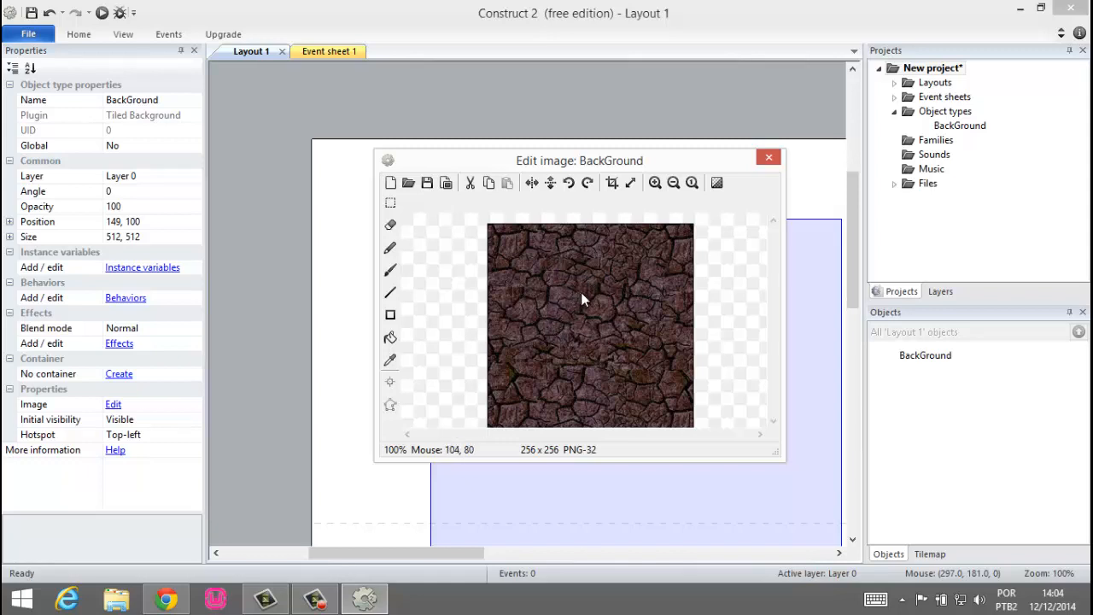
left_click(768, 158)
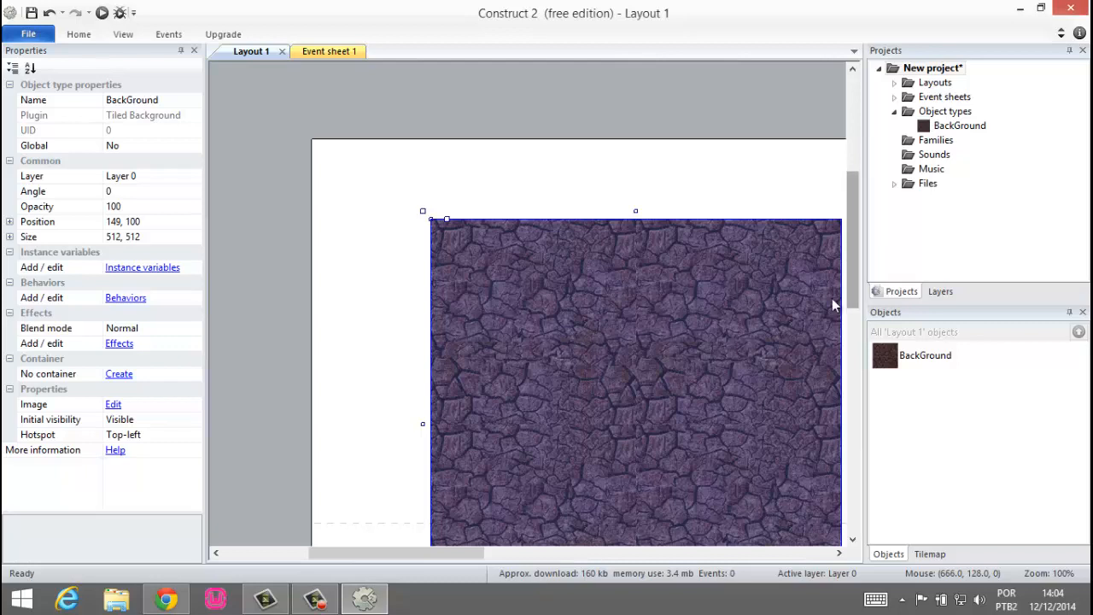
Step: Examine how the tiled BackGround object covers the layout and its dashed window boundary, both selected and deselected
left_click_drag(432, 556, 462, 564)
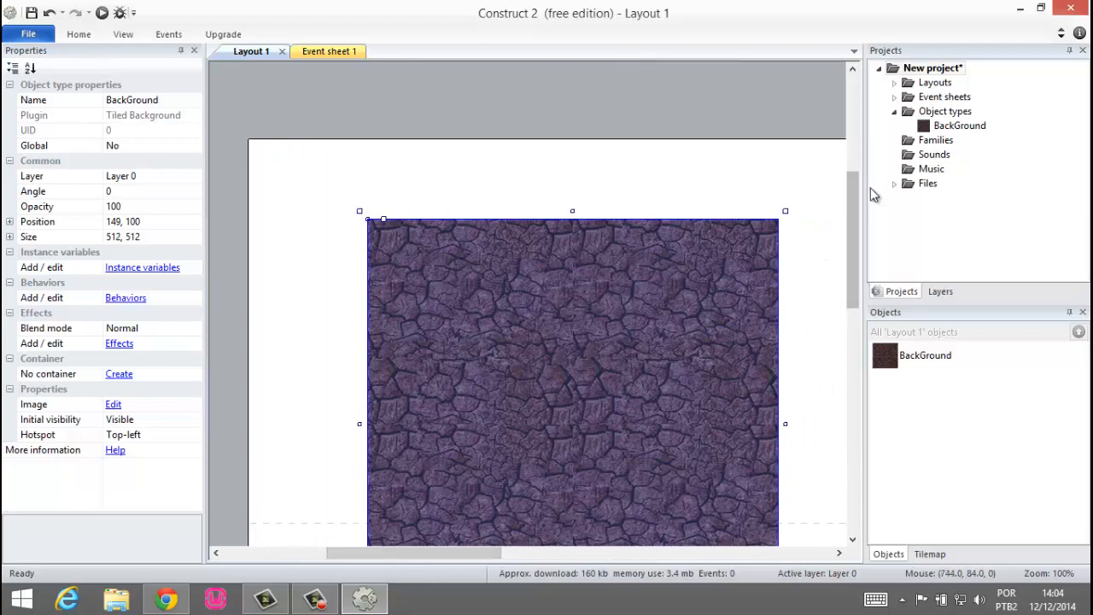
left_click_drag(854, 186, 843, 209)
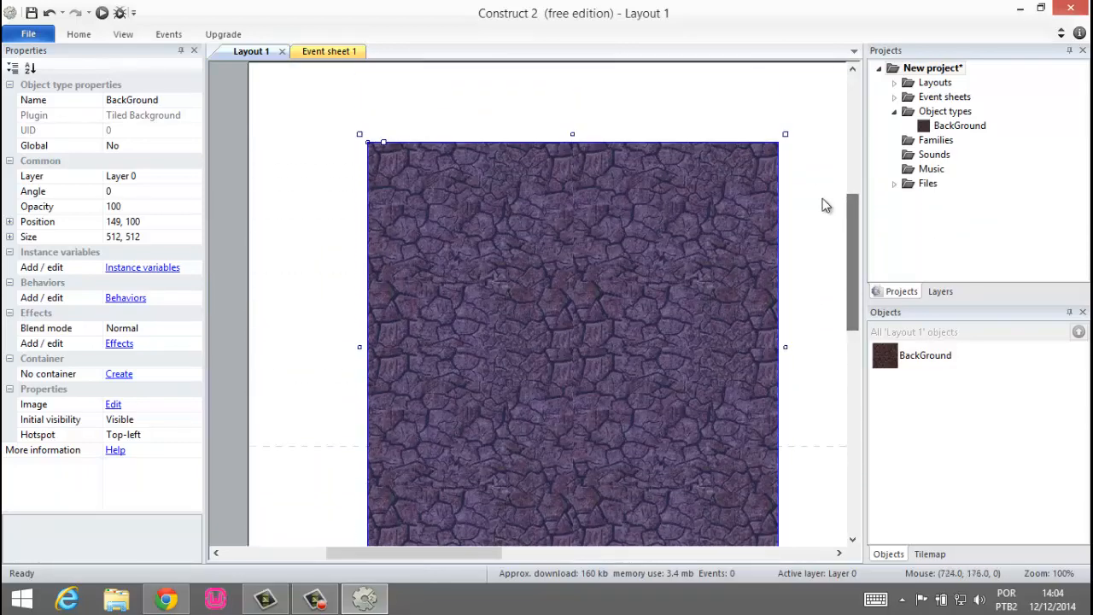
left_click(817, 200)
left_click(556, 287)
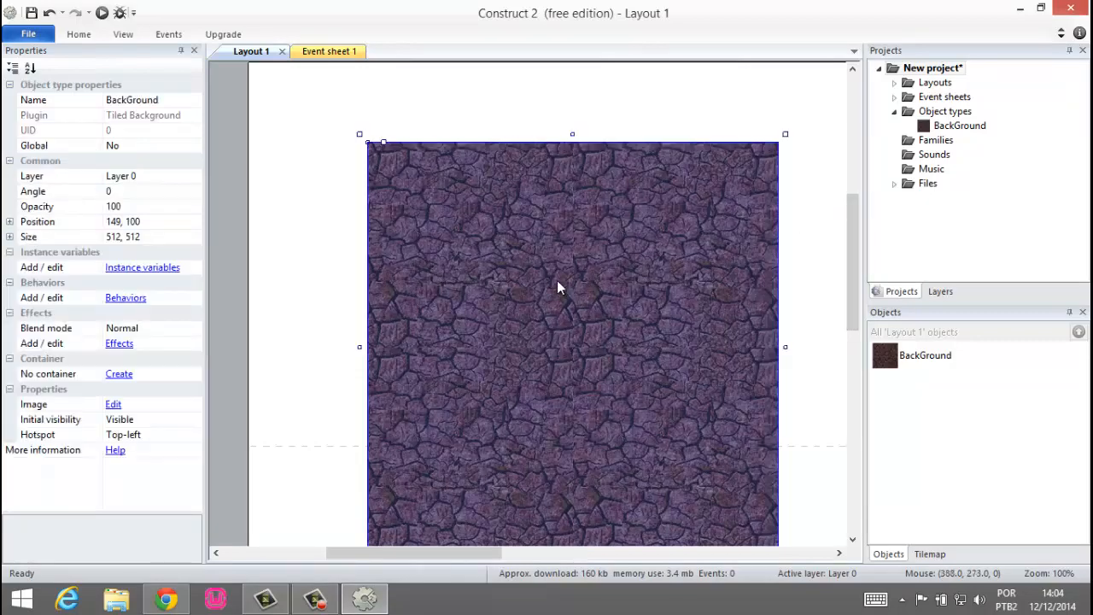
left_click(454, 104)
left_click(467, 224)
left_click(302, 145)
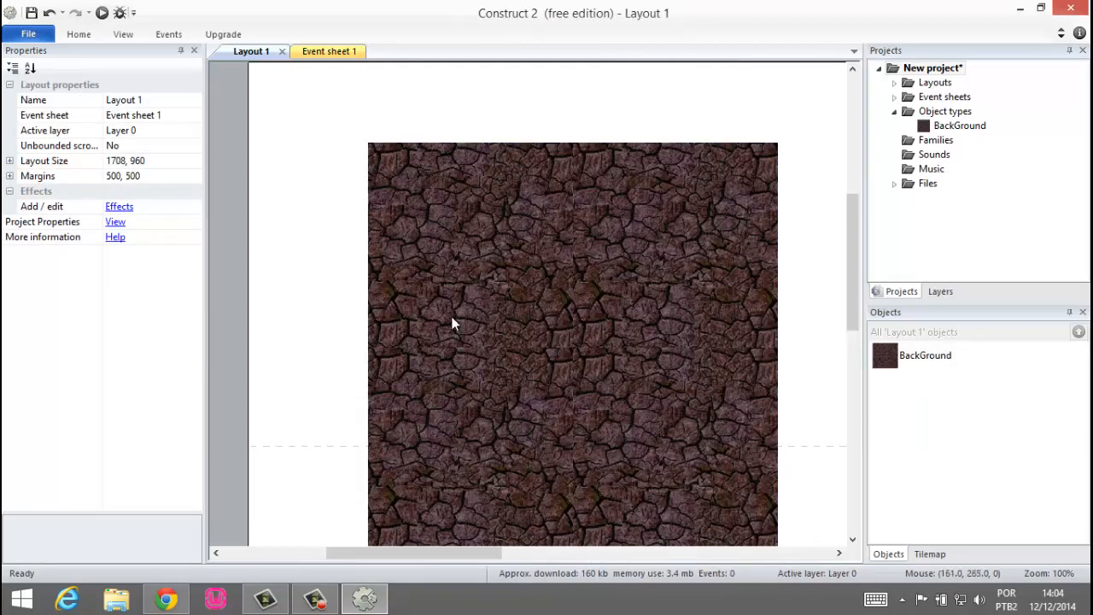
left_click_drag(437, 552, 461, 556)
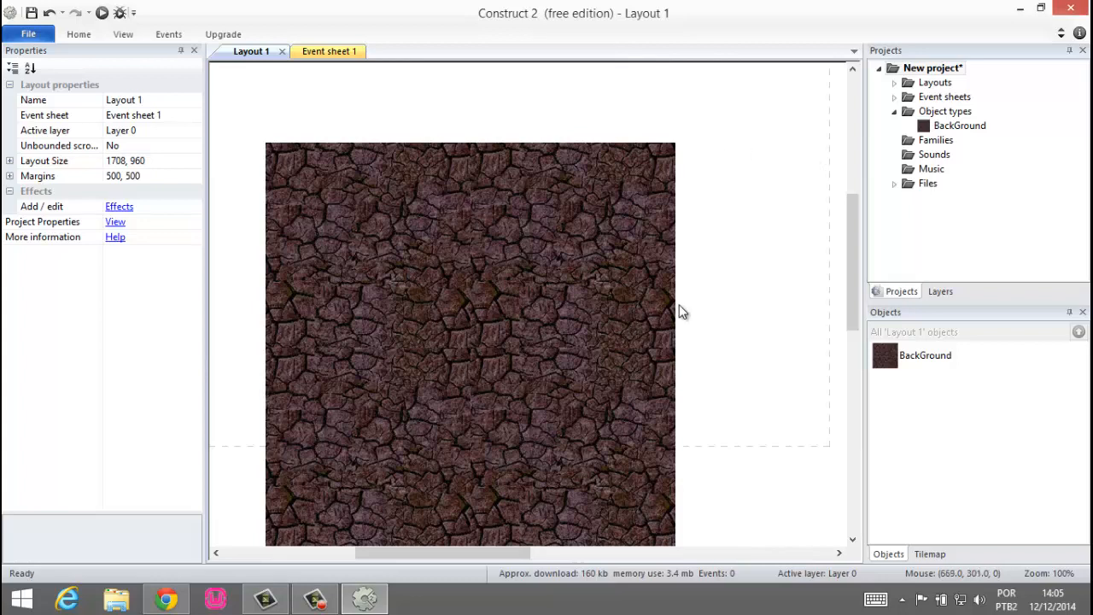
left_click_drag(410, 551, 366, 552)
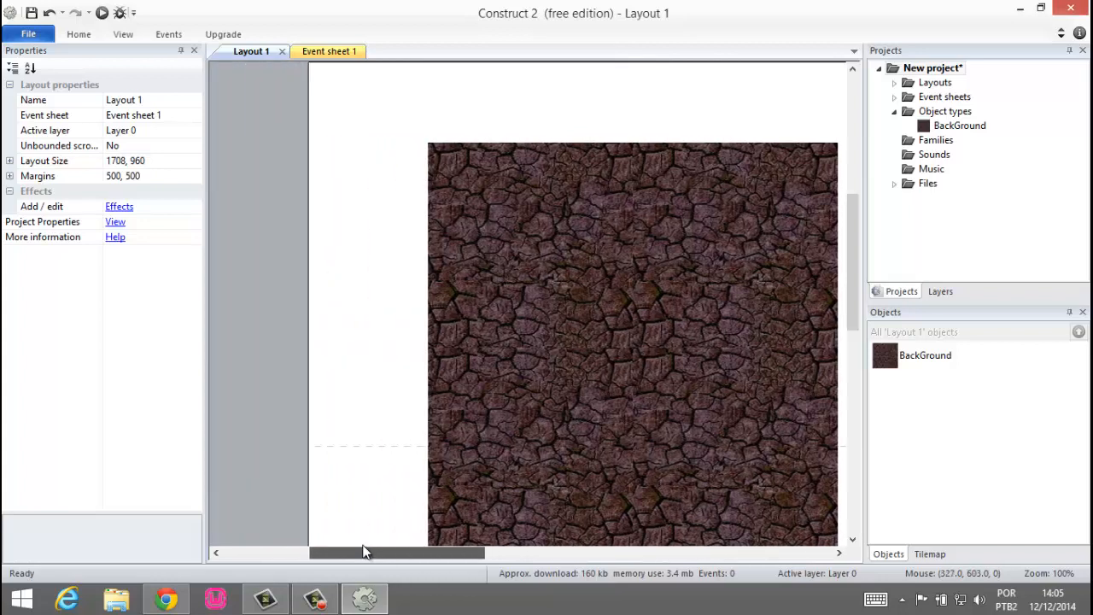
Step: Copy the layout size value, then move BackGround to about 33, 21 and resize it to about 546 by 407
left_click(153, 160)
key("ctrl+c")
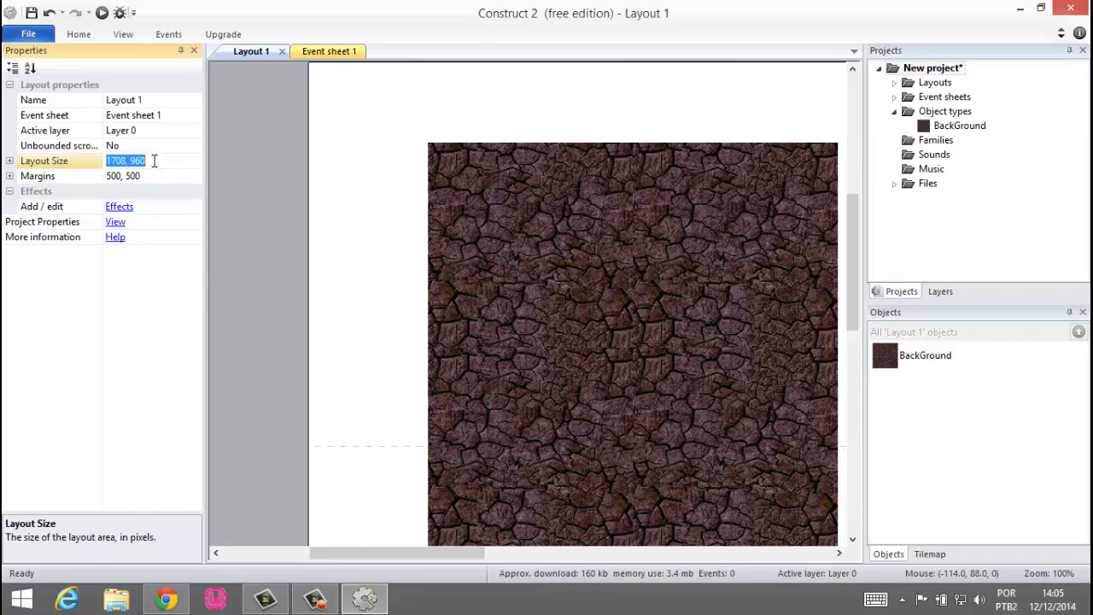
left_click(509, 177)
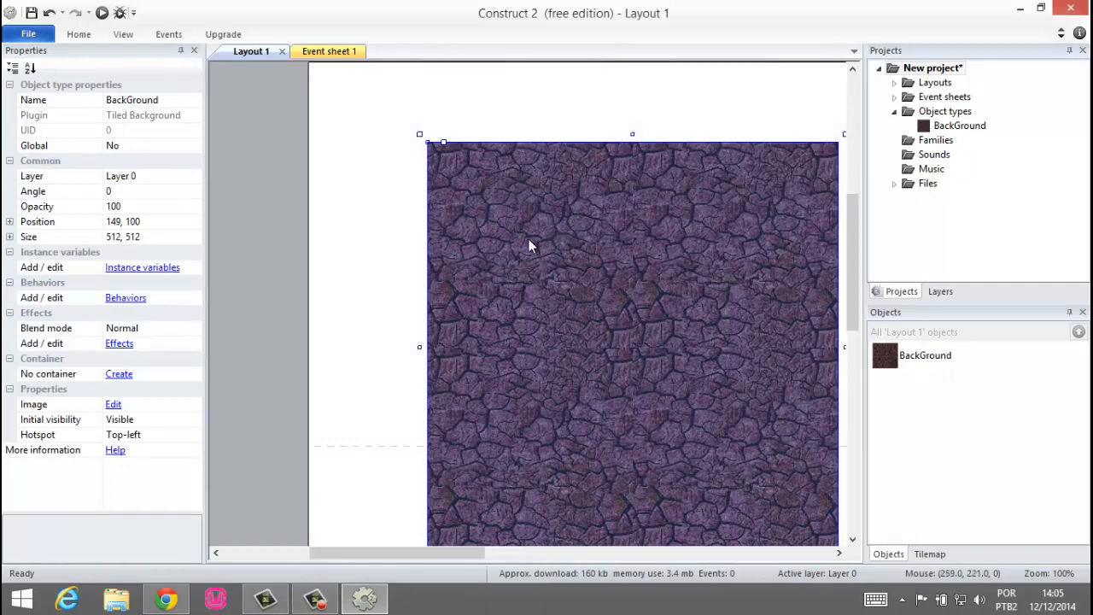
left_click_drag(541, 245, 449, 181)
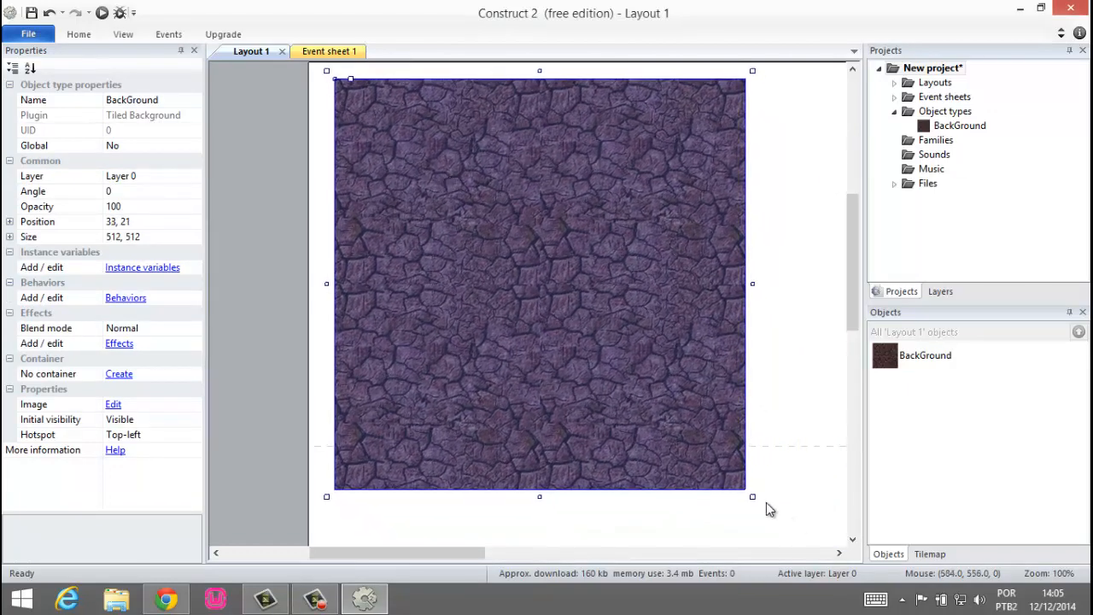
left_click_drag(762, 507, 671, 303)
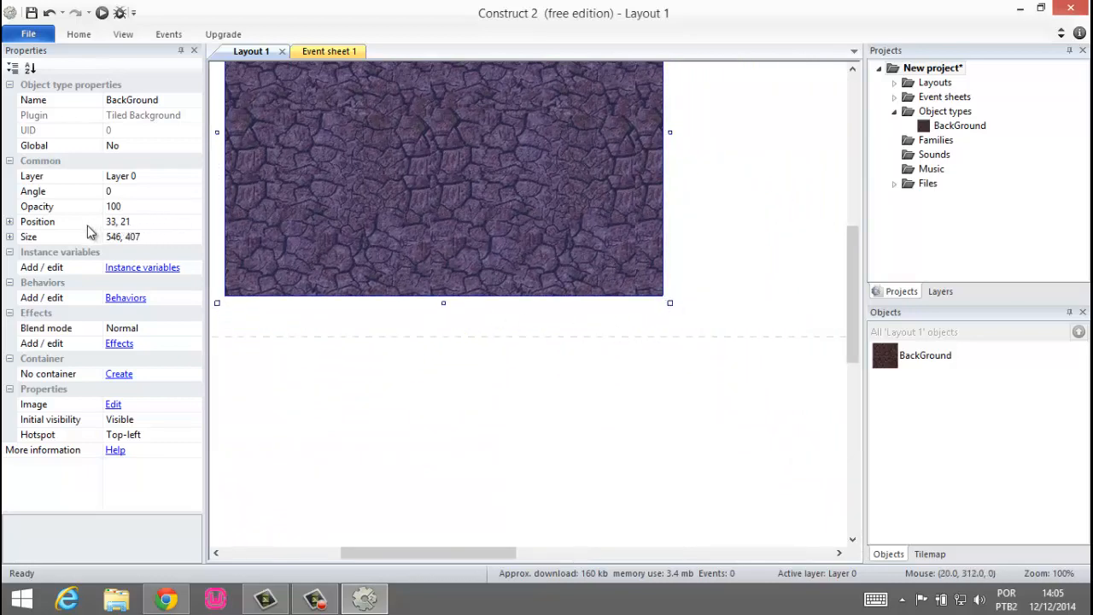
Step: Set BackGround's size to the copied 1708, 960 and its position to 0, 0
left_click(154, 236)
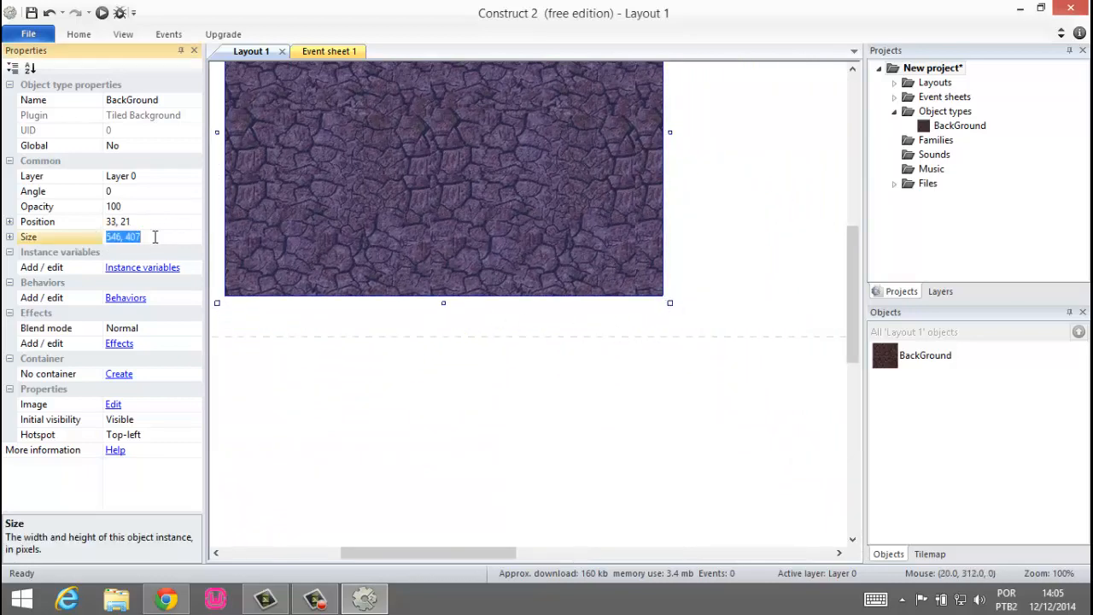
key("ctrl+v")
key("Return")
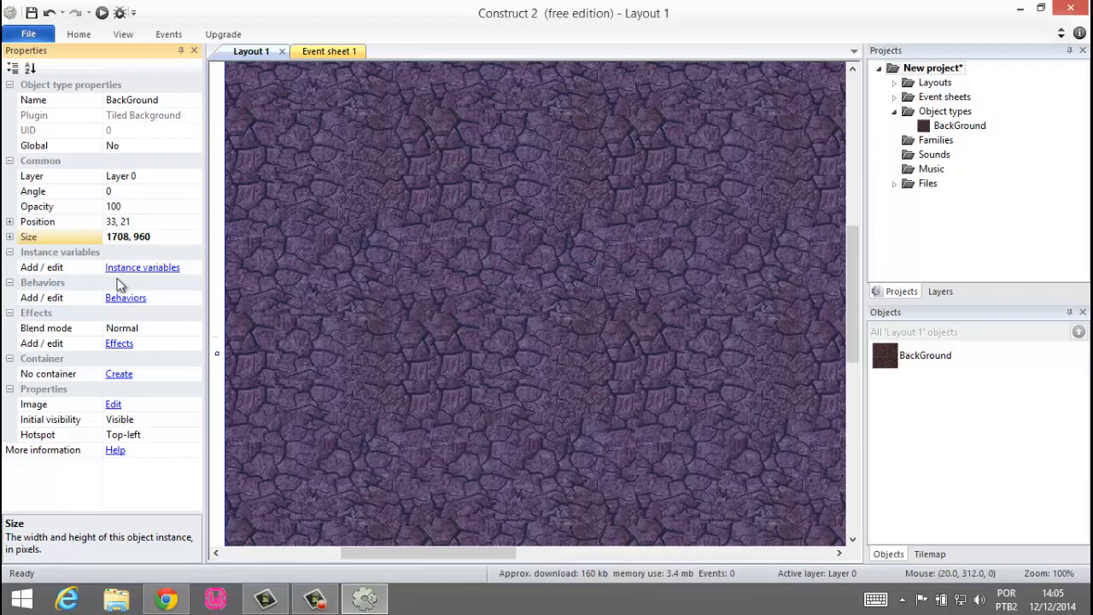
left_click(138, 222)
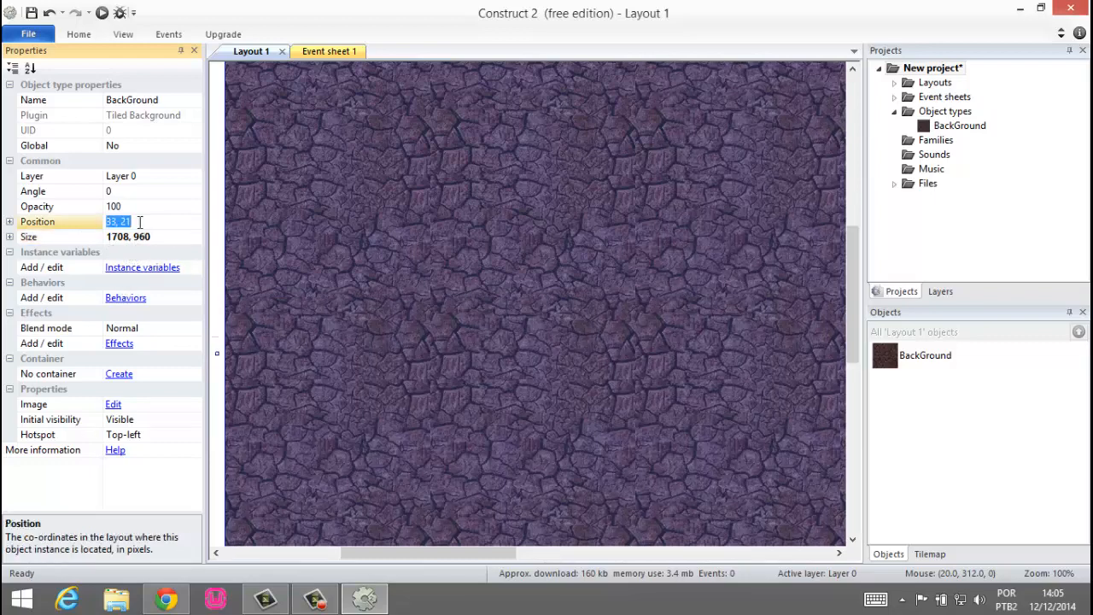
type("0, 0")
key("Return")
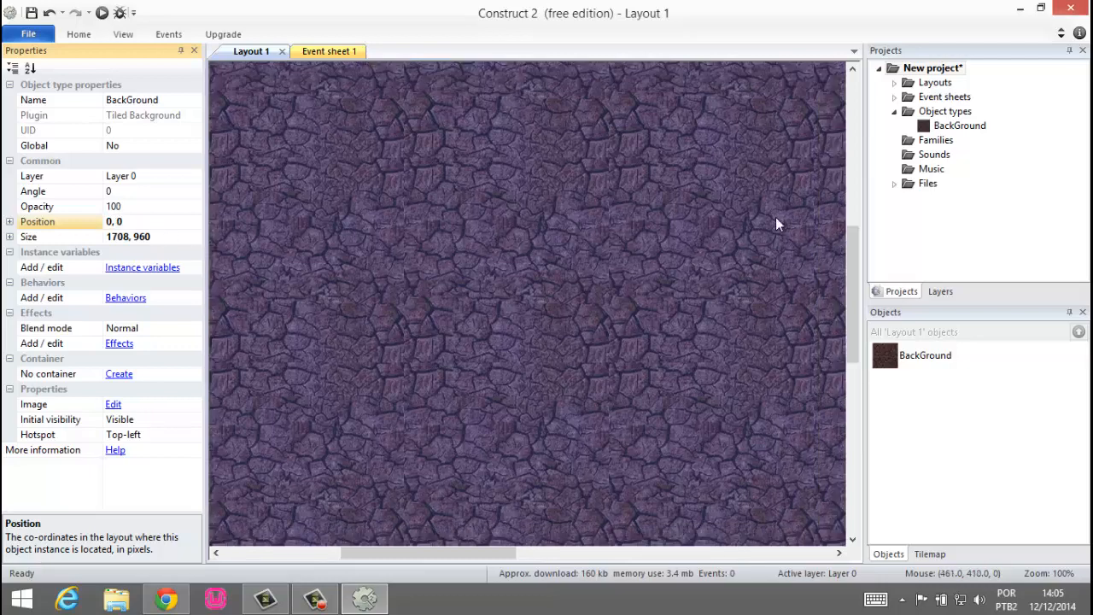
Step: Examine how BackGround covers Layout 1 along its edges and corners with the object deselected
left_click_drag(856, 247, 856, 175)
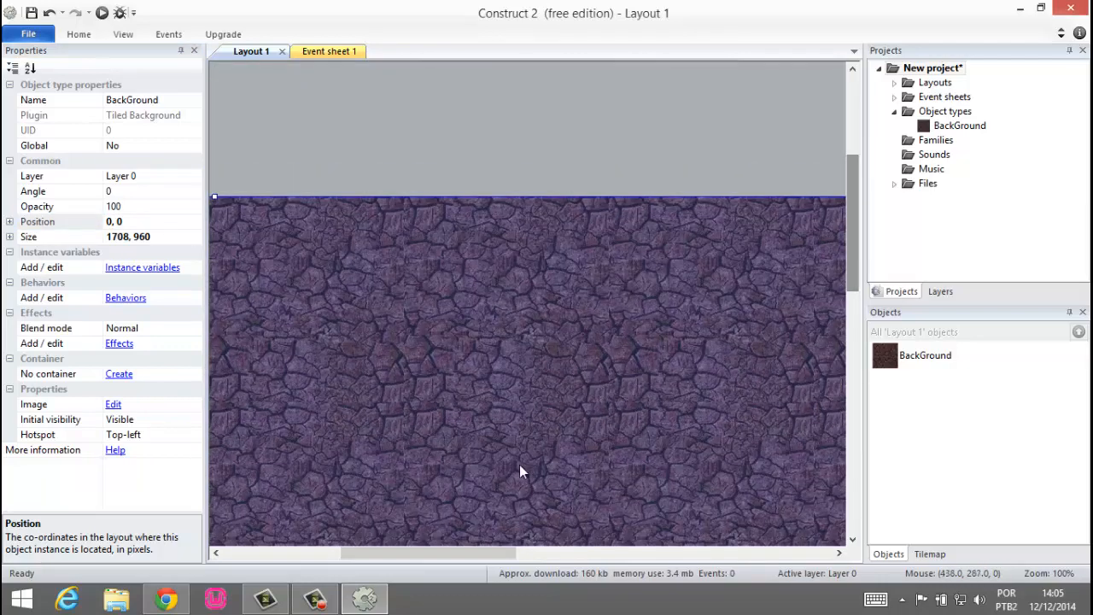
left_click_drag(416, 552, 386, 553)
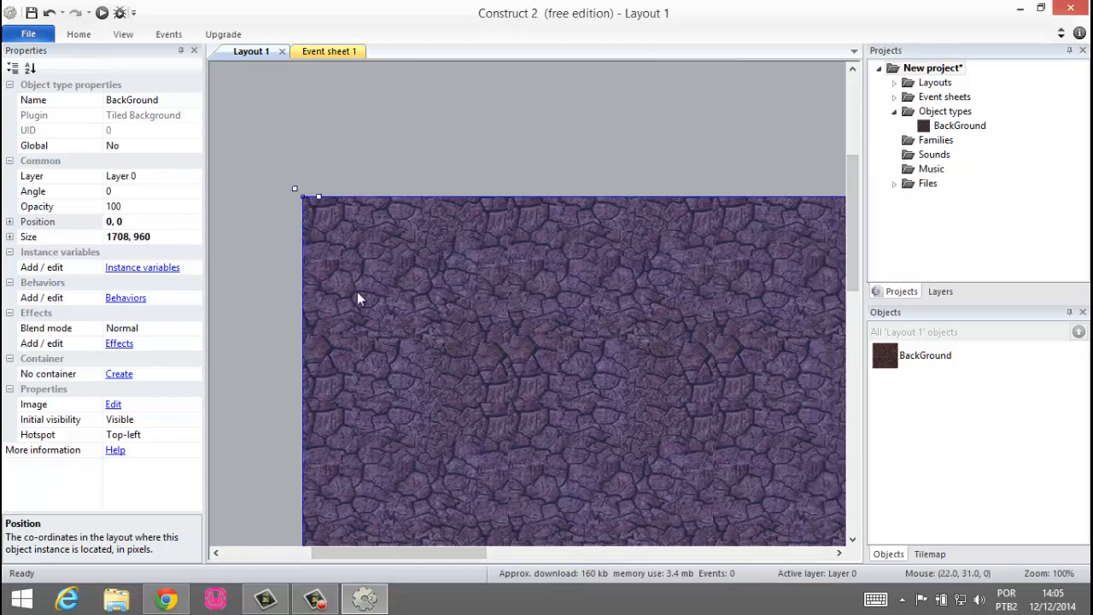
left_click(350, 145)
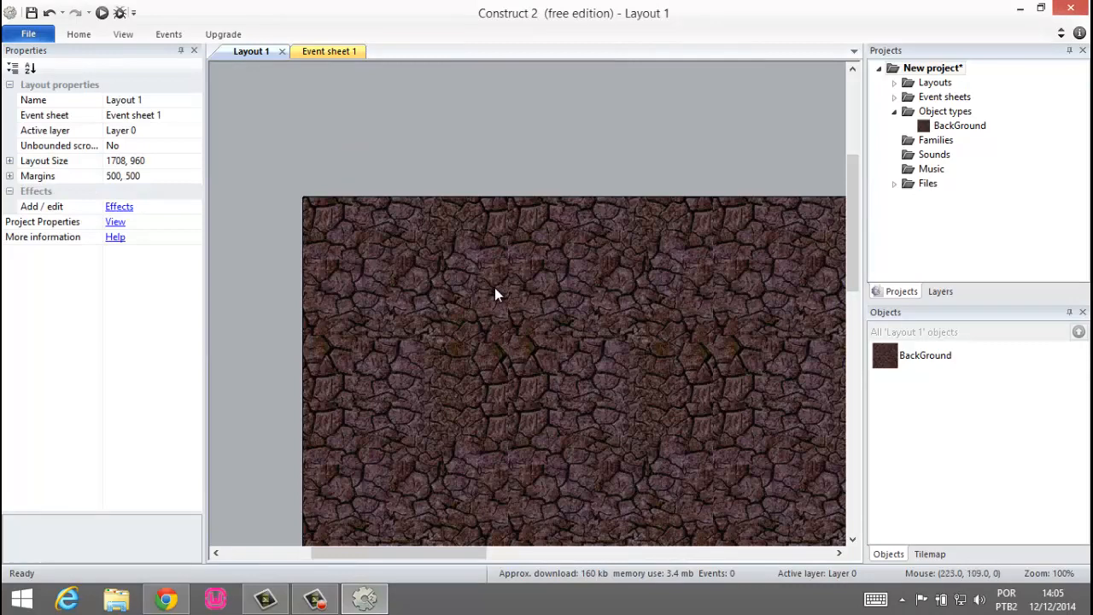
scroll(522, 290, "down", 4)
scroll(524, 295, "down", 2)
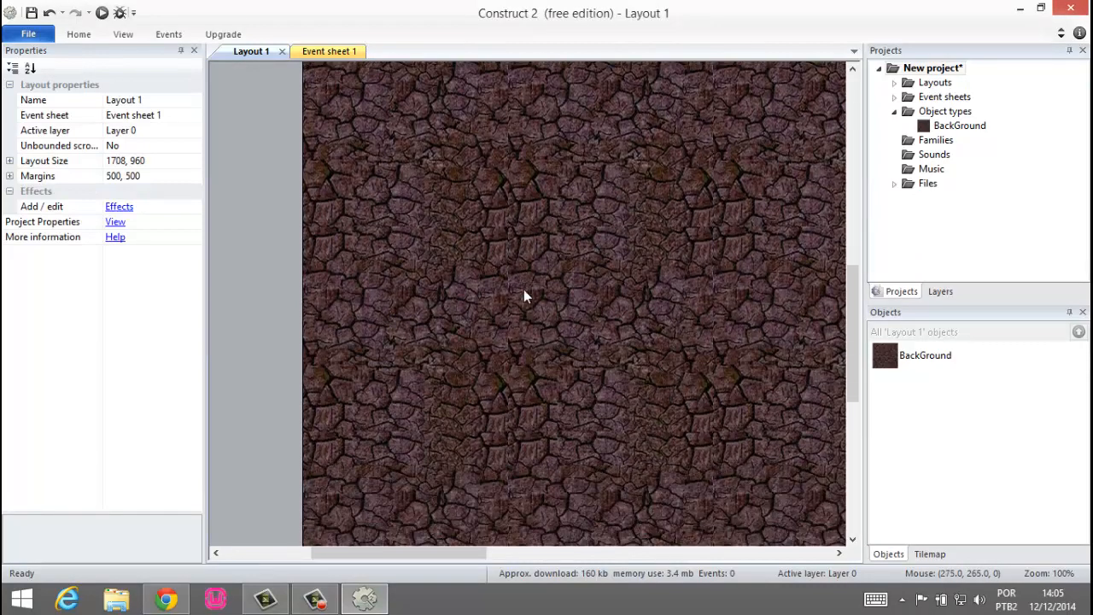
scroll(524, 295, "down", 2)
left_click_drag(395, 553, 629, 551)
scroll(670, 427, "up", 5)
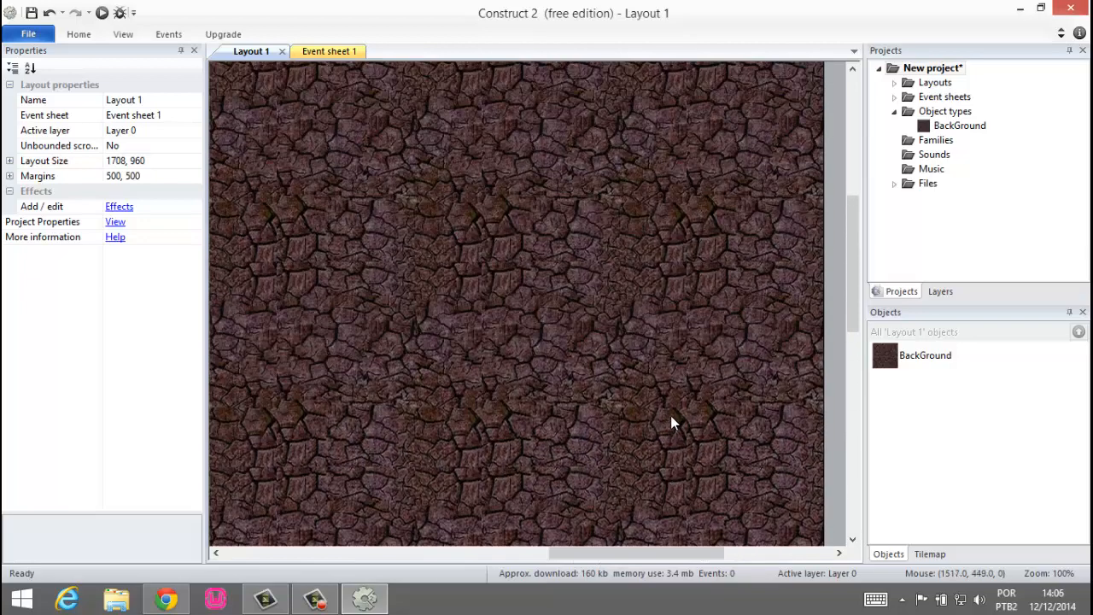
scroll(655, 317, "up", 2)
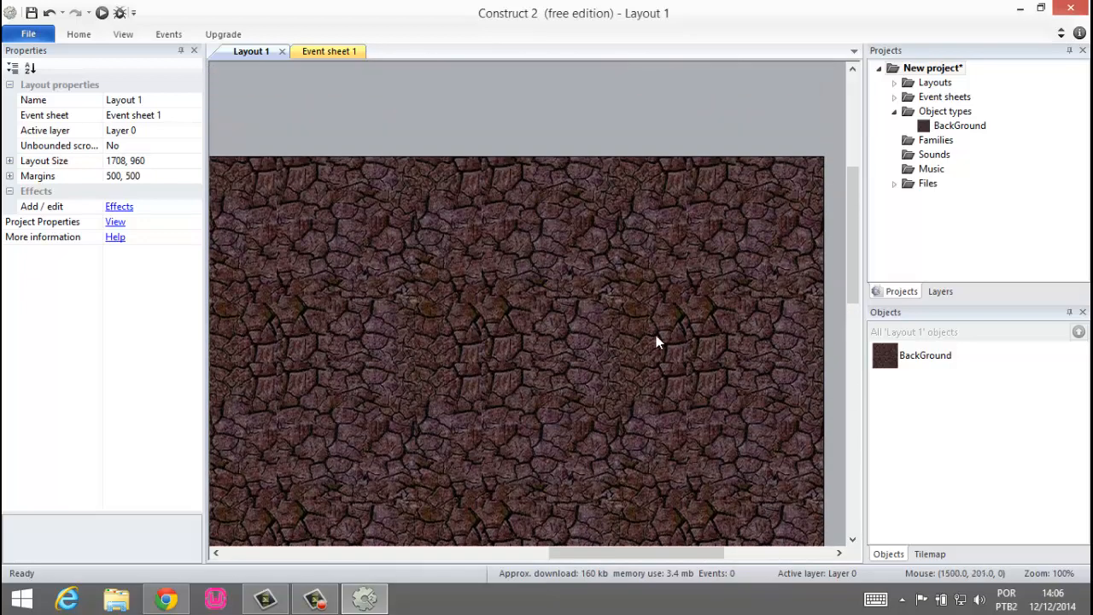
left_click_drag(597, 553, 384, 554)
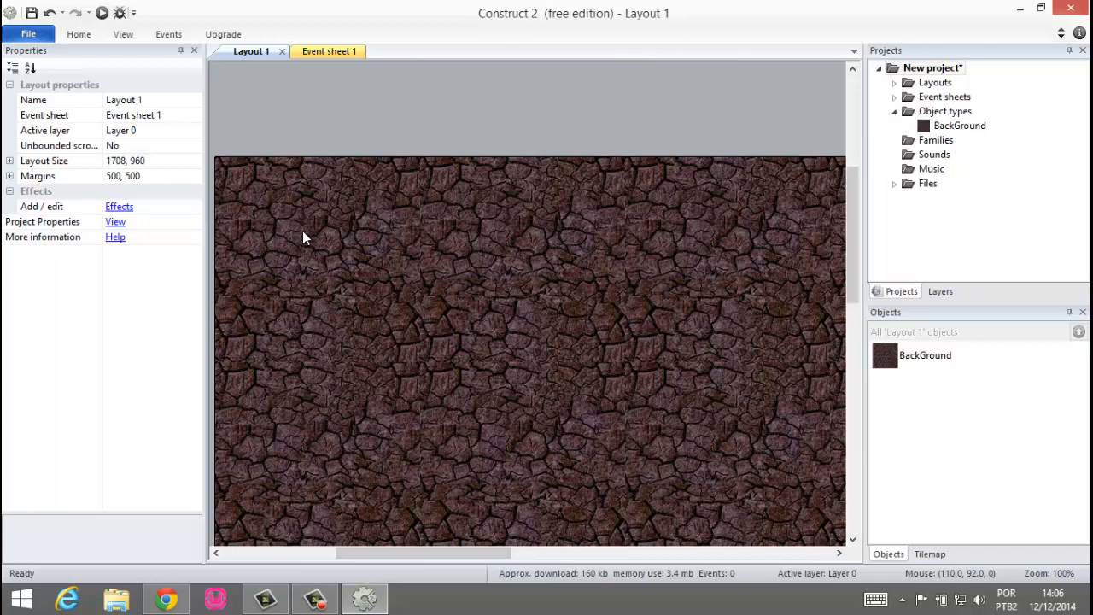
Step: Undo BackGround's last position and size changes
key("ctrl+z")
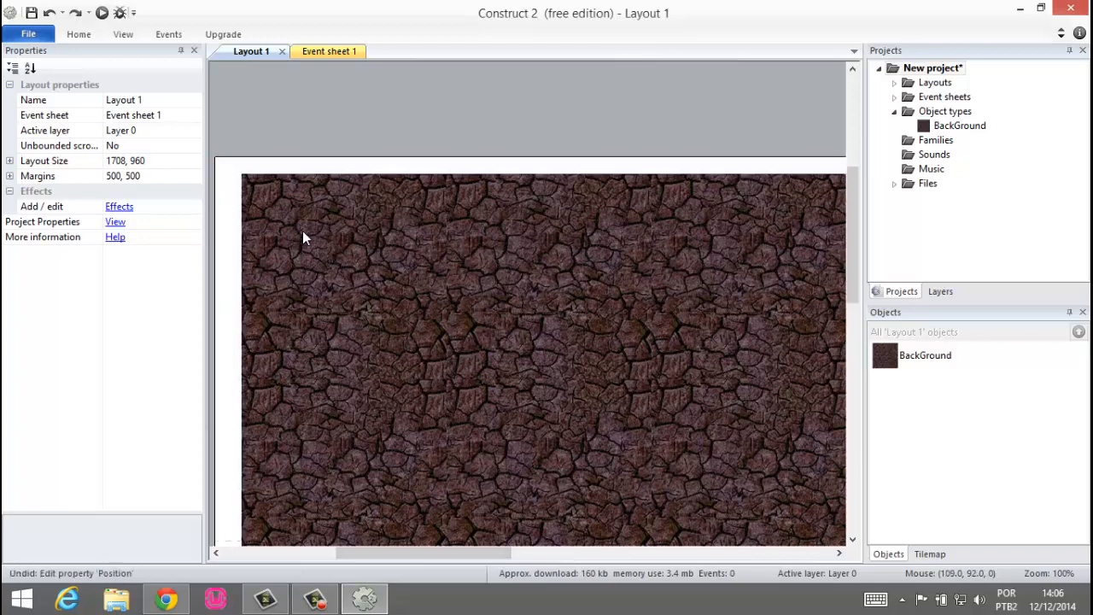
key("ctrl+z")
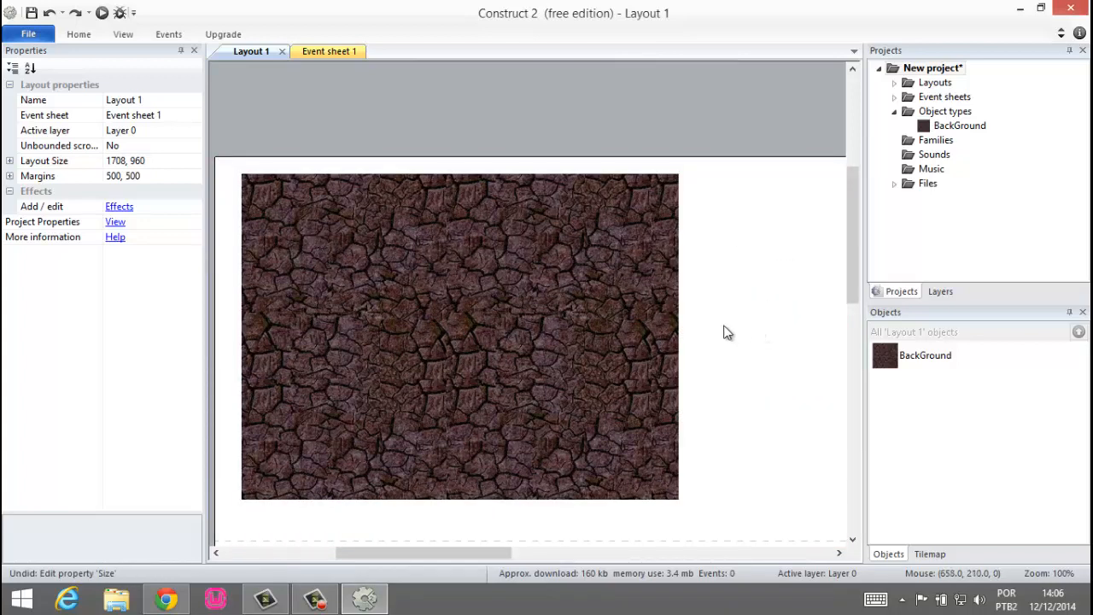
Step: Examine the dashed window boundary in Layout 1 and the empty area between it and the BackGround object
left_click_drag(851, 197, 848, 261)
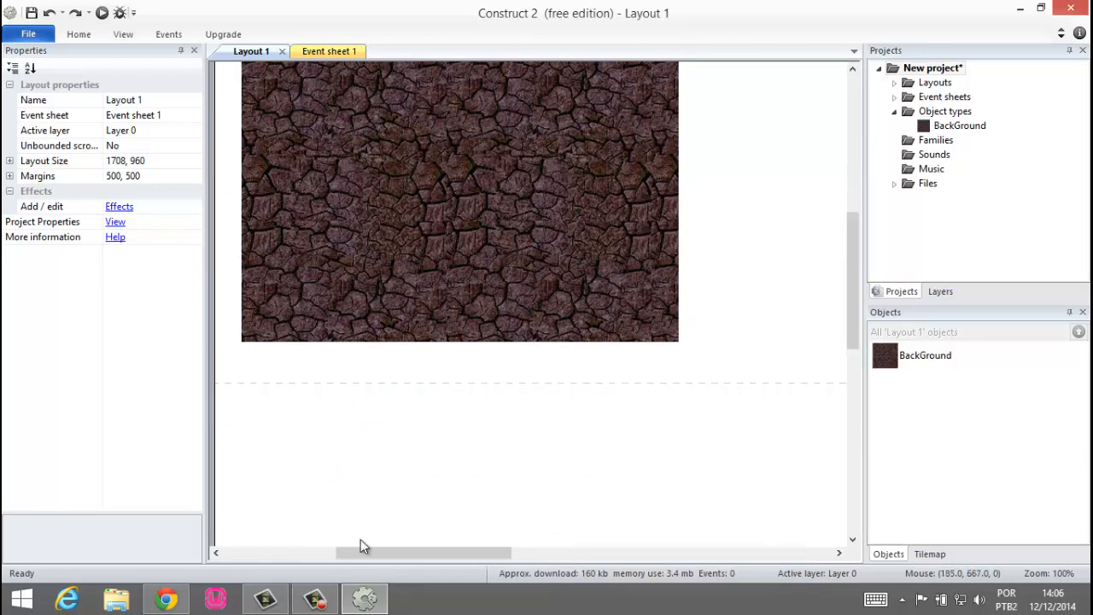
left_click_drag(360, 543, 467, 543)
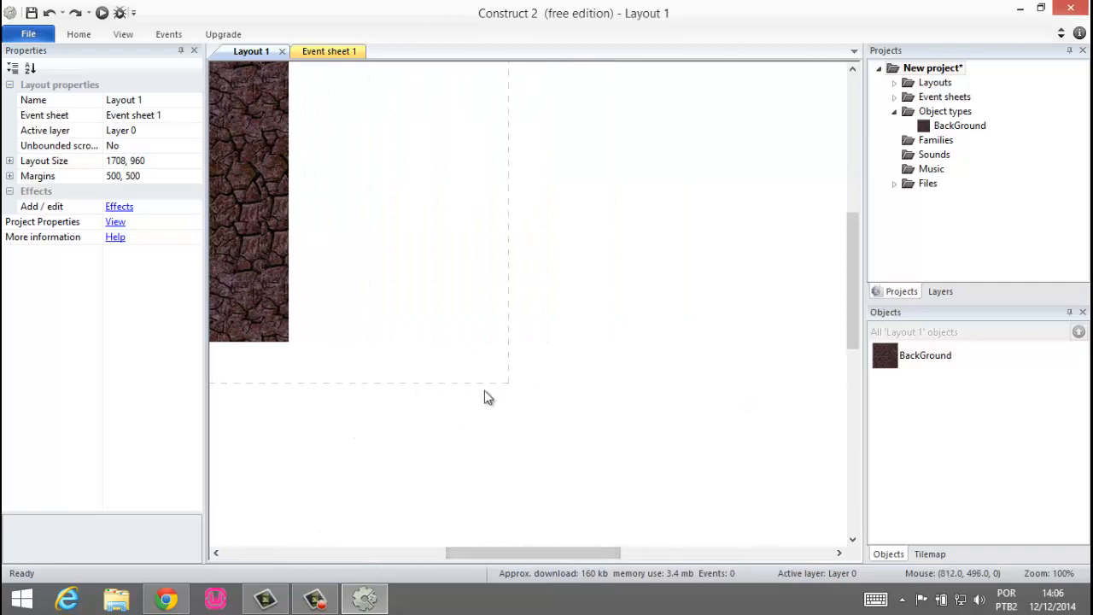
left_click_drag(848, 309, 854, 256)
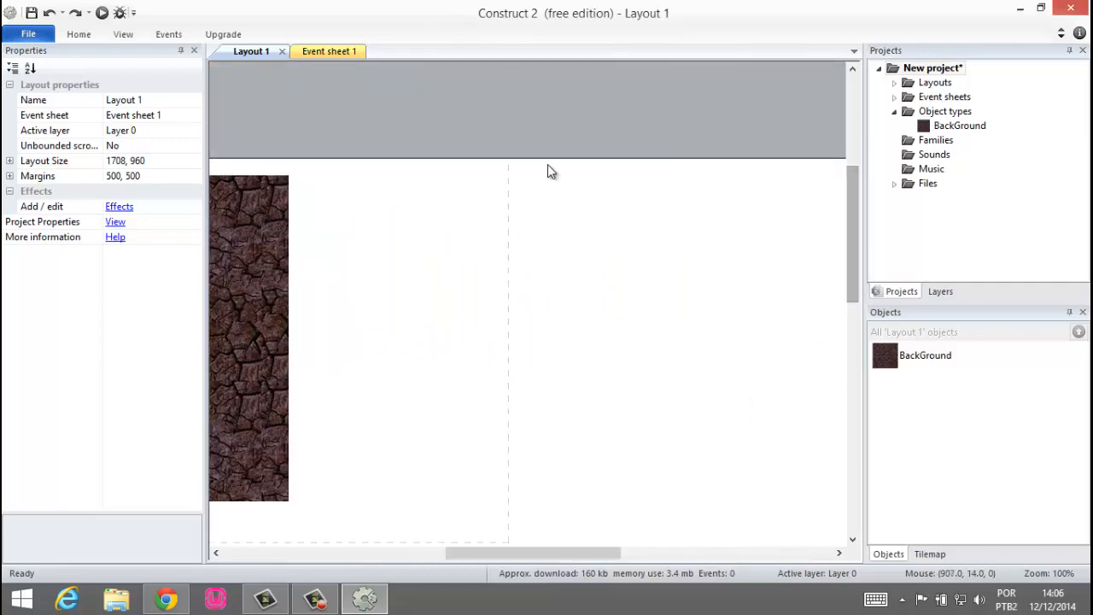
left_click_drag(513, 553, 395, 555)
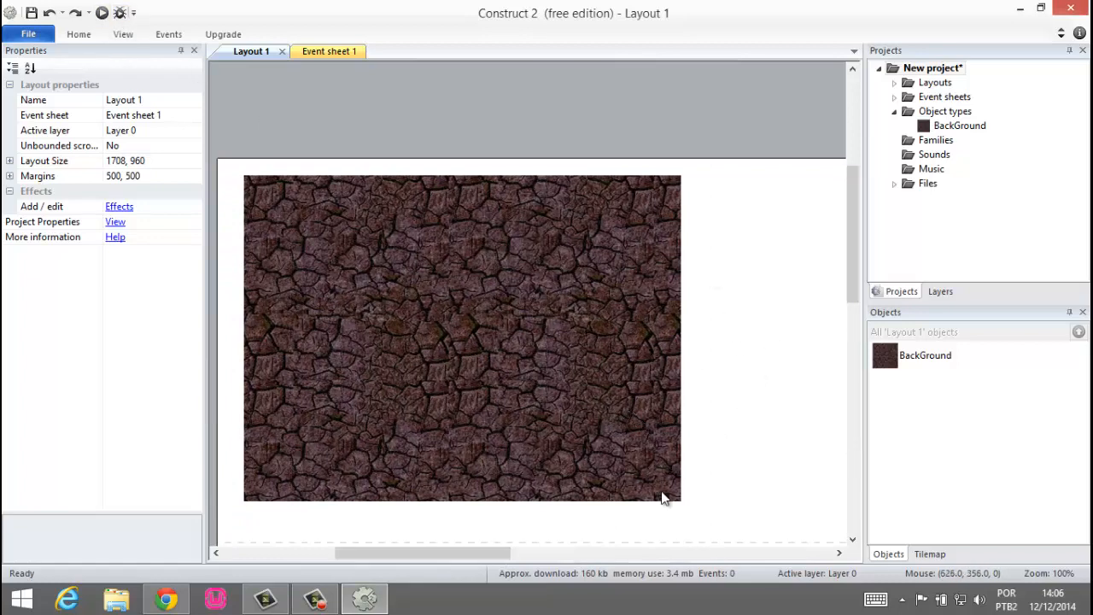
left_click_drag(483, 555, 583, 555)
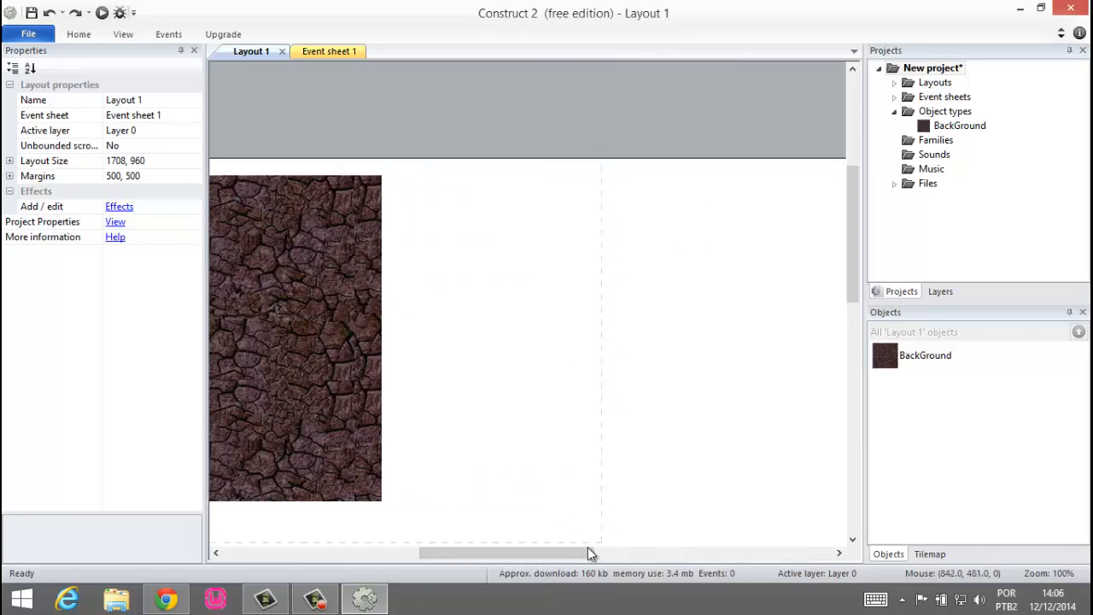
left_click_drag(588, 553, 538, 553)
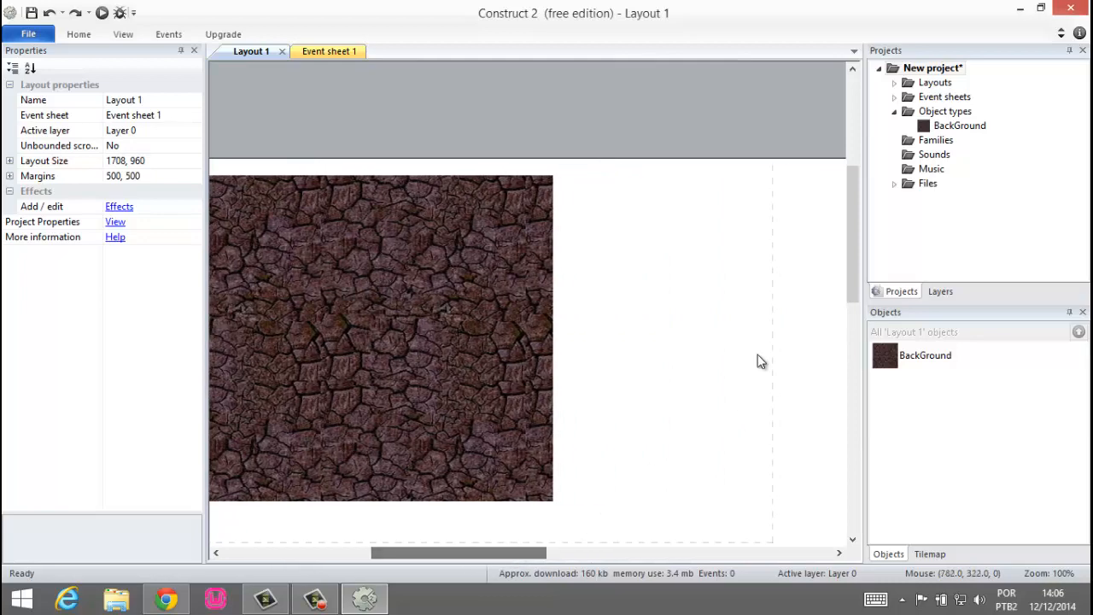
left_click_drag(850, 185, 855, 316)
left_click_drag(519, 551, 482, 551)
scroll(777, 400, "up", 6)
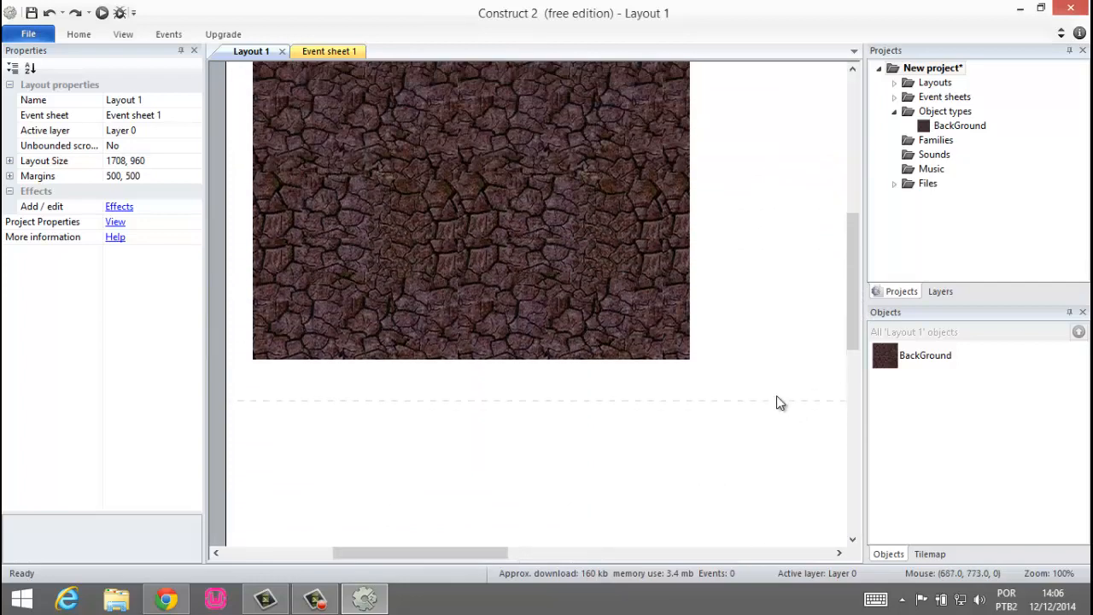
scroll(777, 402, "up", 3)
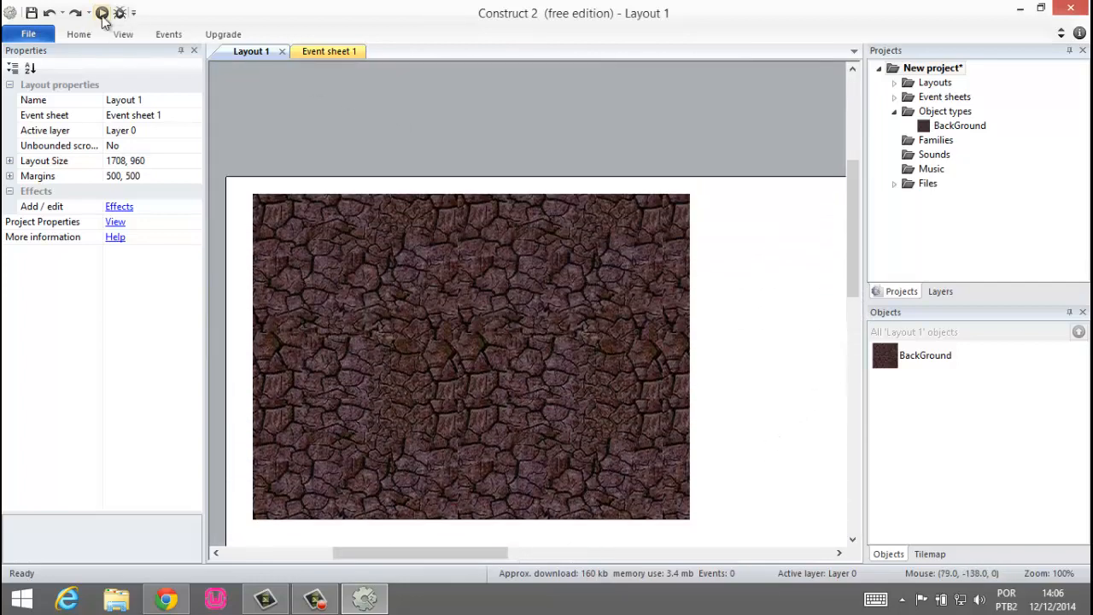
Step: Run the layout to preview the partly covered window in the browser, close the preview and return to Construct 2
left_click(101, 15)
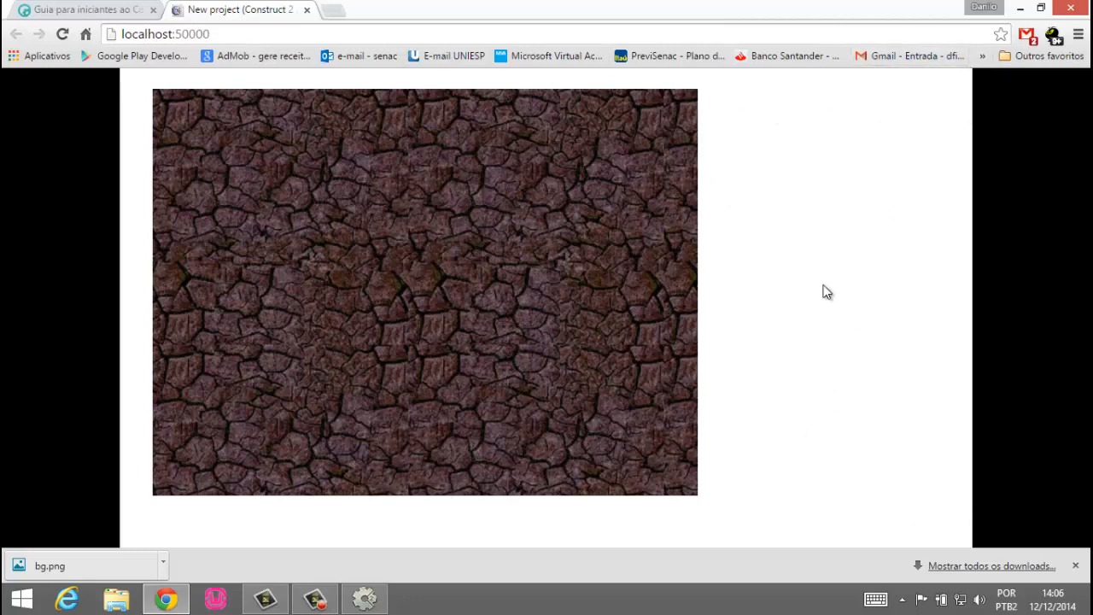
scroll(796, 365, "down", 1)
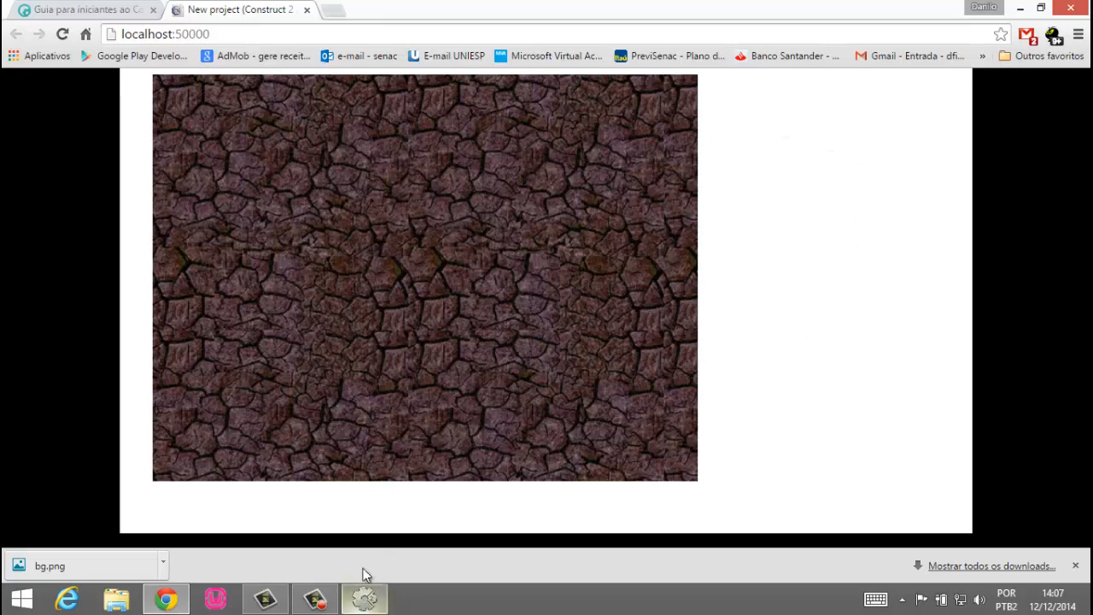
left_click(307, 9)
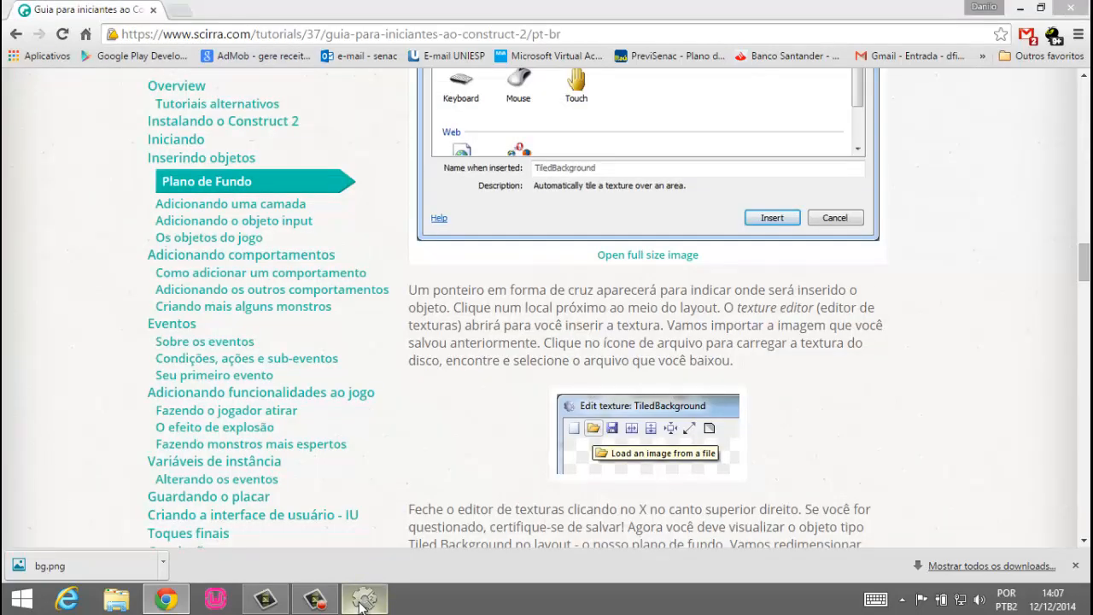
left_click(350, 593)
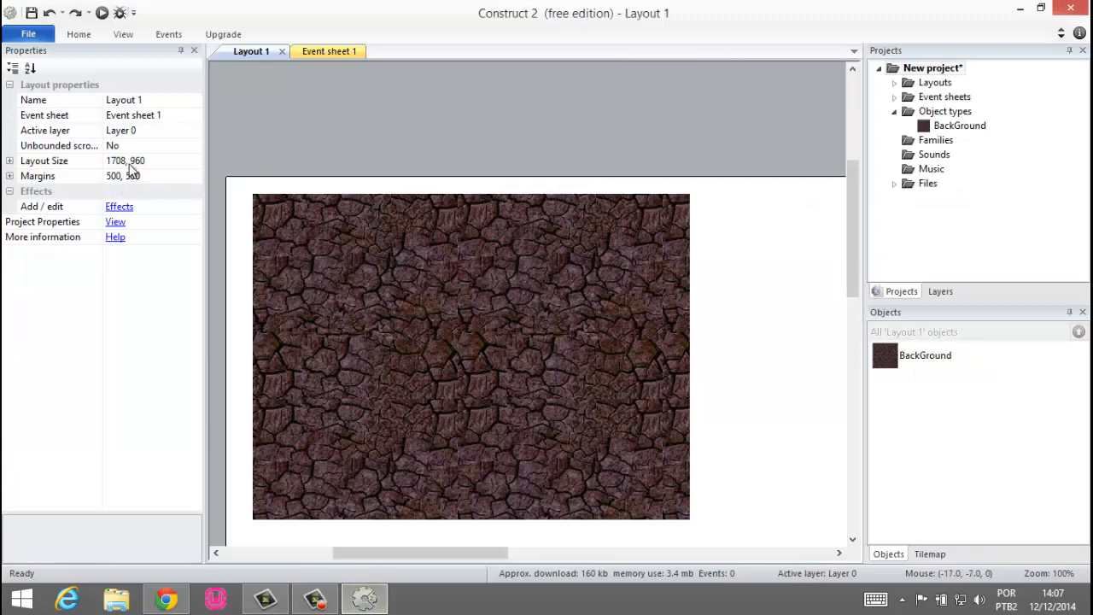
Step: Set the BackGround object's position to 0, 0 and its size to 1708, 960, and check it deselected and selected
left_click(289, 227)
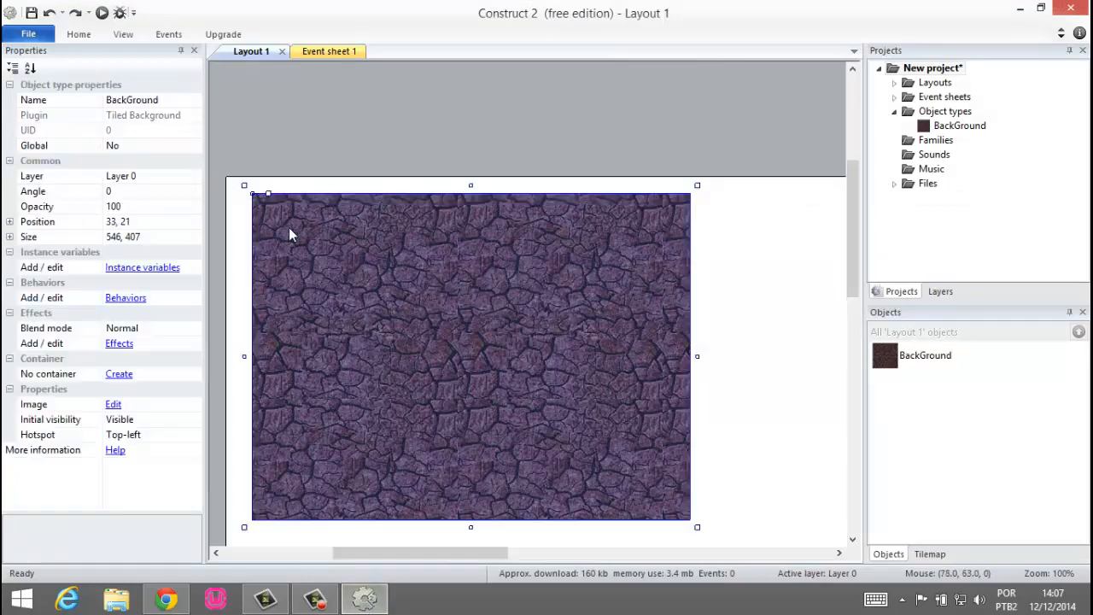
left_click(142, 220)
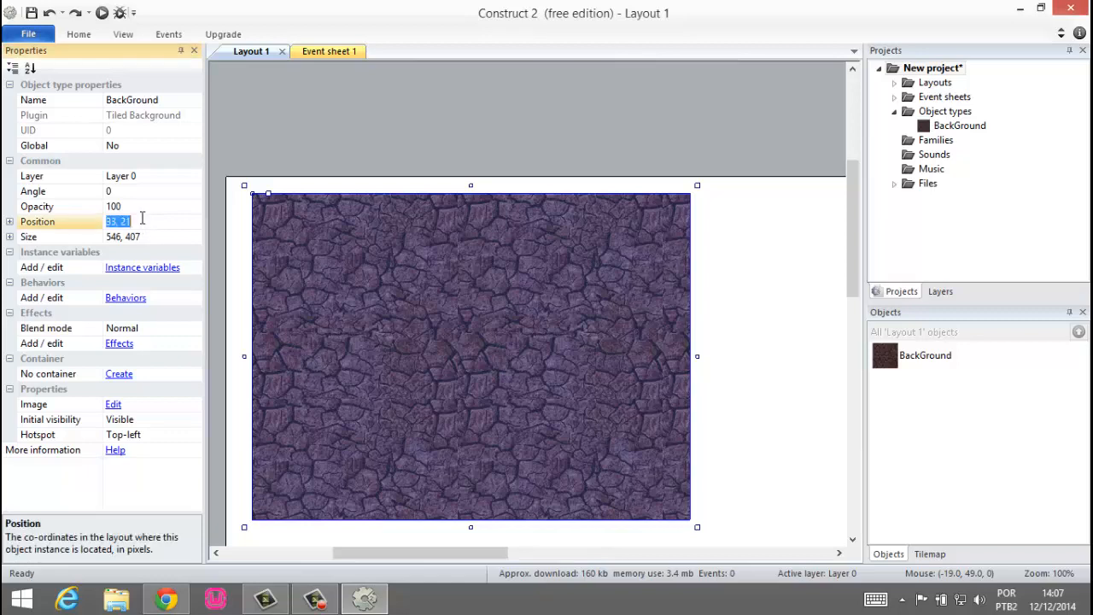
type("0, 0")
left_click(170, 235)
type("1708, 960")
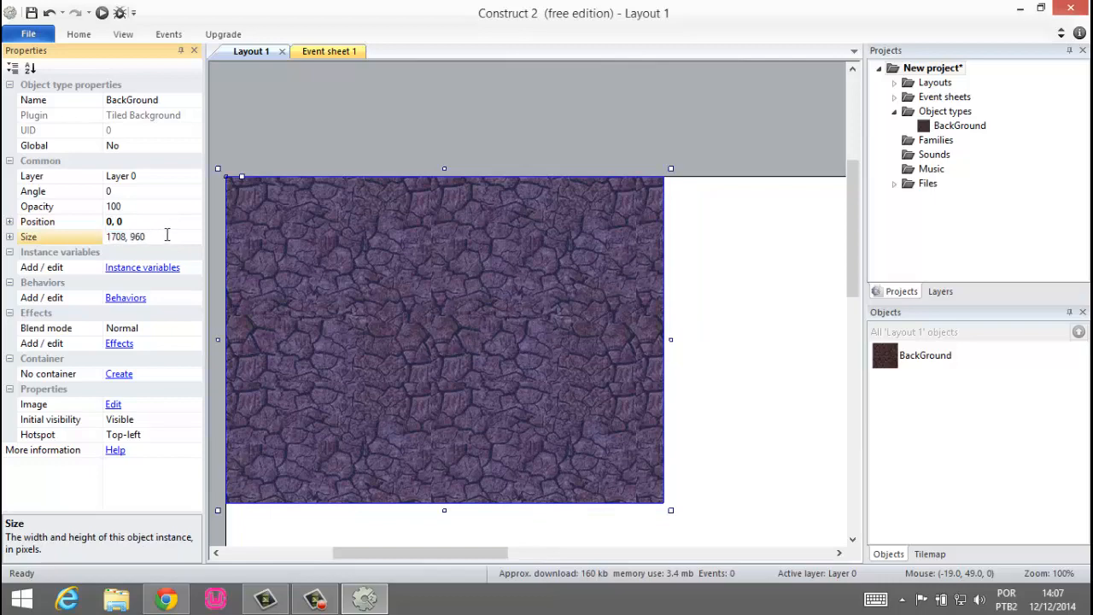
key("Return")
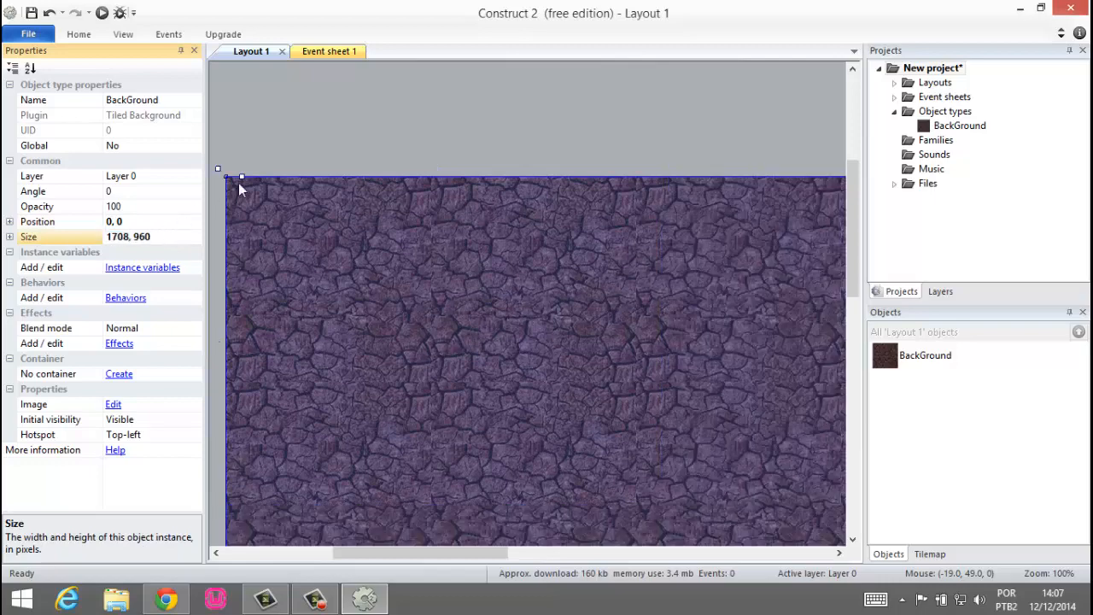
left_click(304, 137)
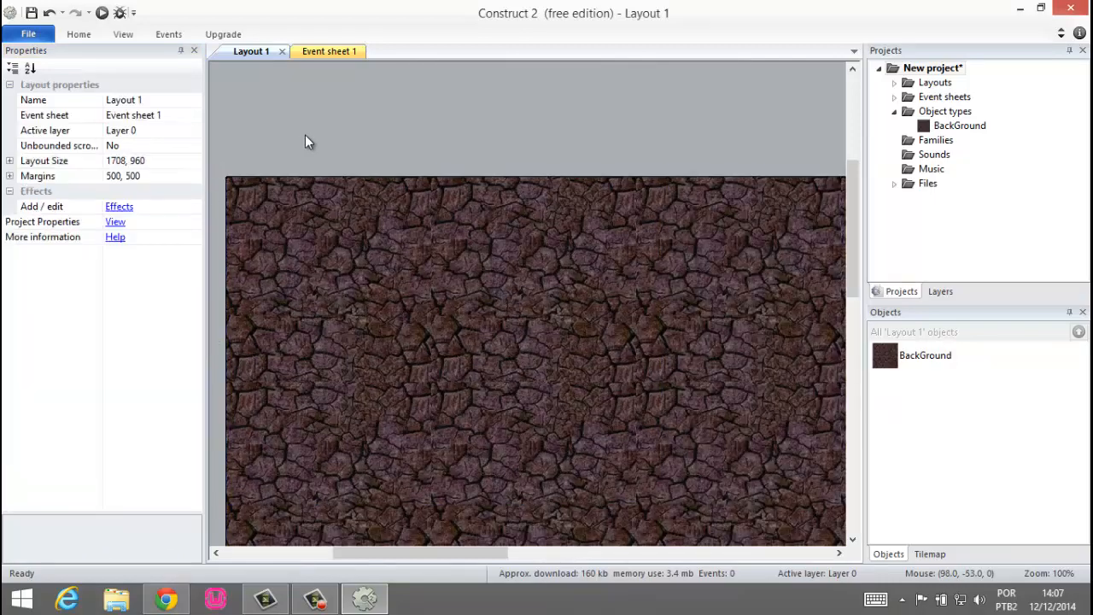
left_click(498, 266)
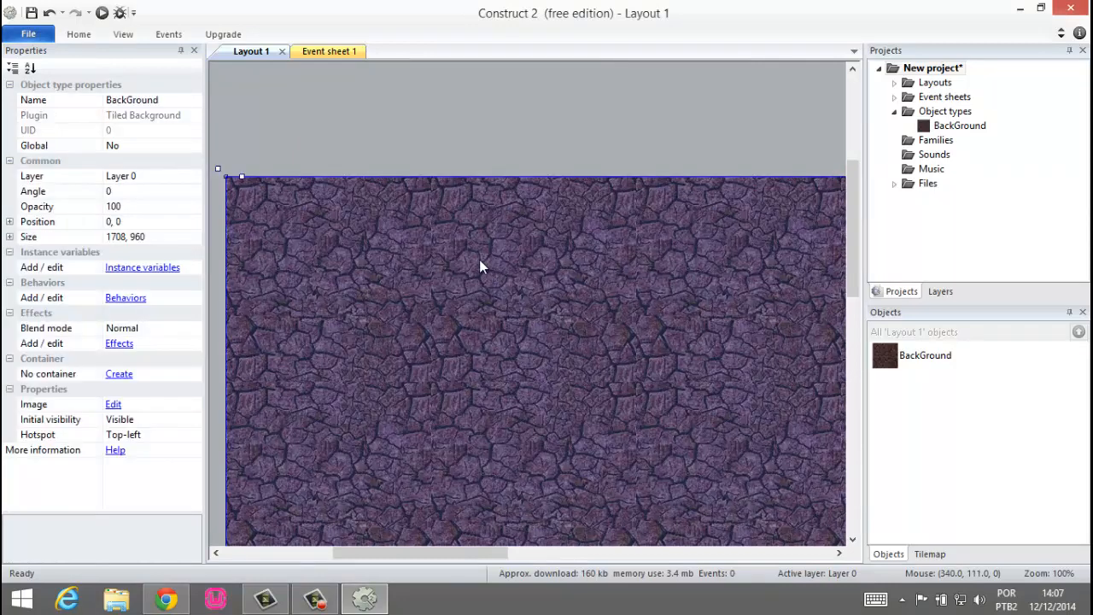
Step: Run the layout to preview the full-size background in the browser, return to Construct 2 and deselect the BackGround object
left_click(103, 12)
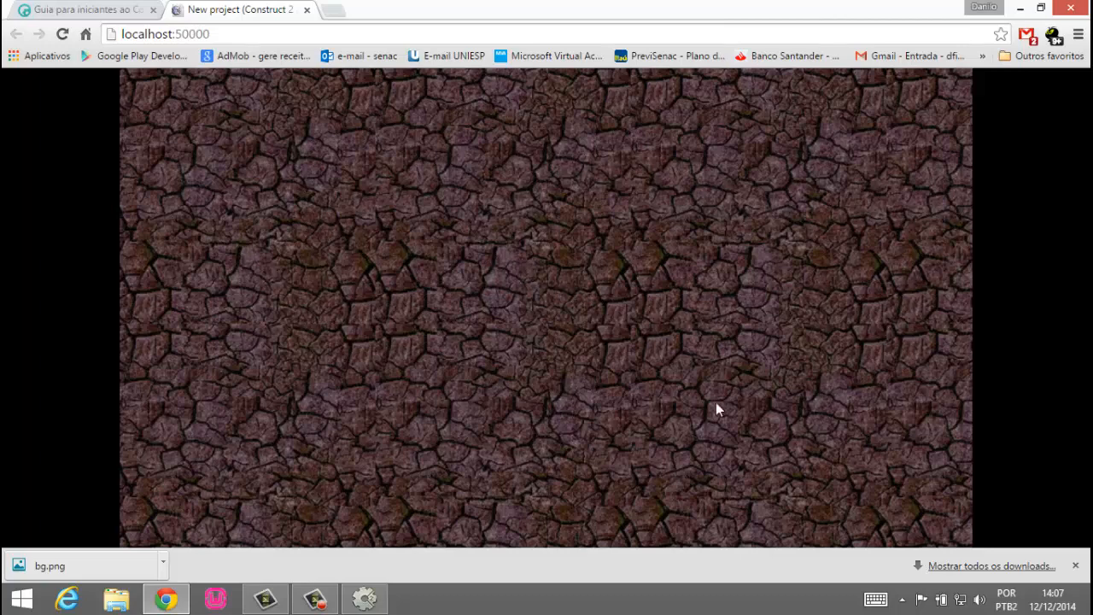
left_click(363, 603)
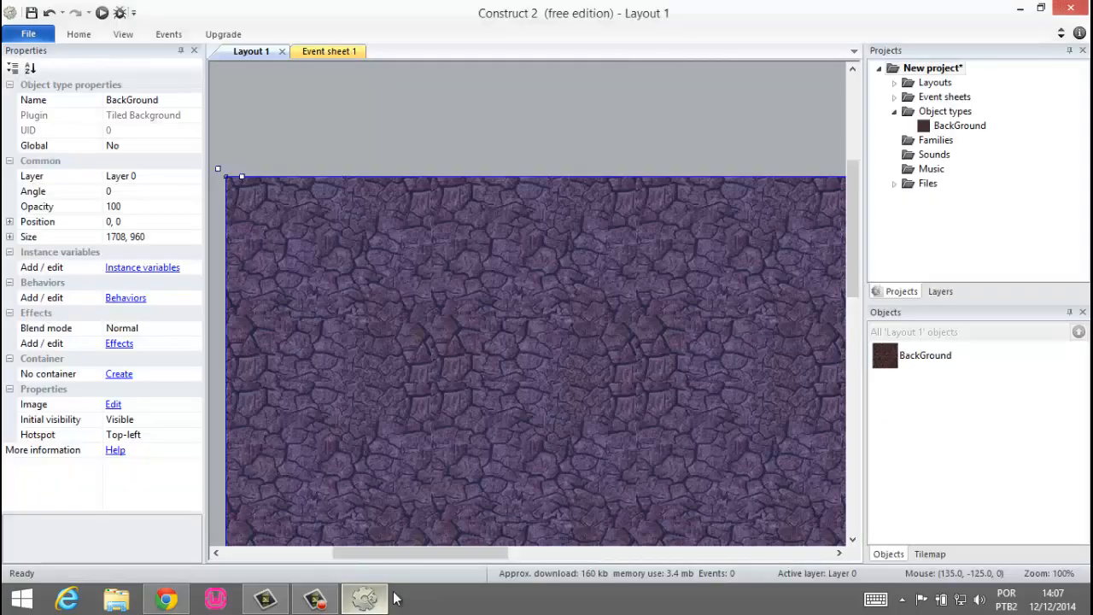
left_click(476, 135)
left_click(314, 601)
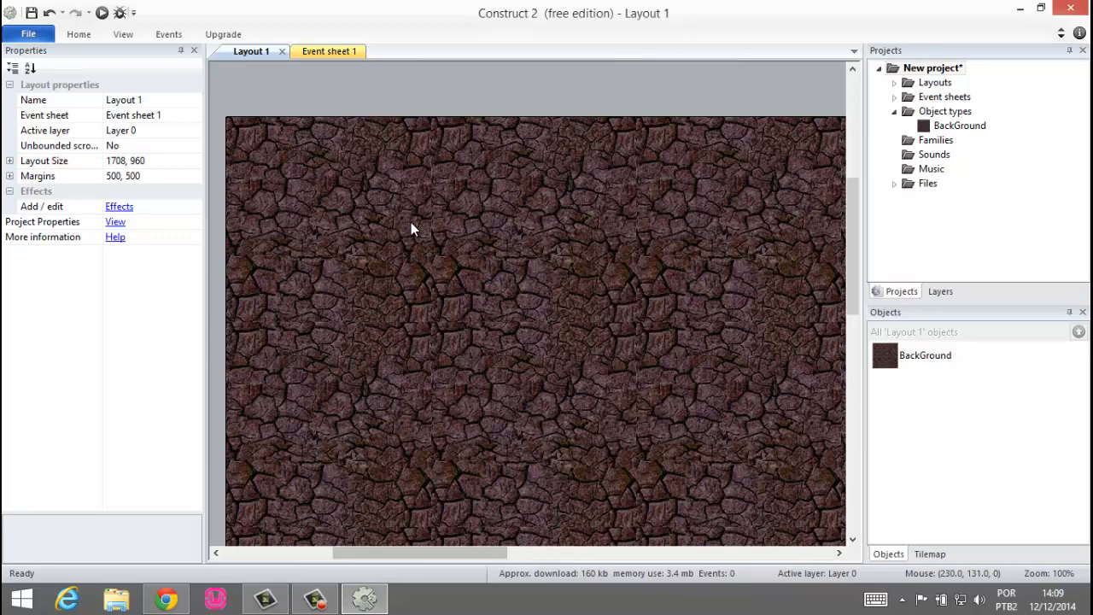
Step: Examine the tiled background across the whole of Layout 1 at different zoom levels
scroll(427, 246, "down", 2, "ctrl")
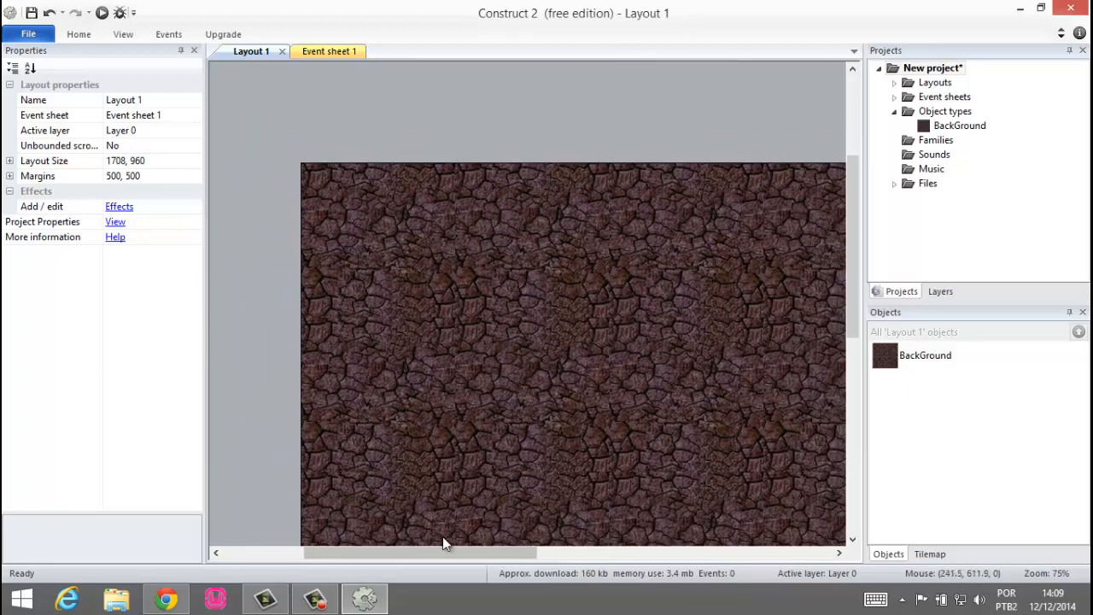
left_click_drag(443, 552, 504, 553)
scroll(472, 345, "down", 4, "ctrl")
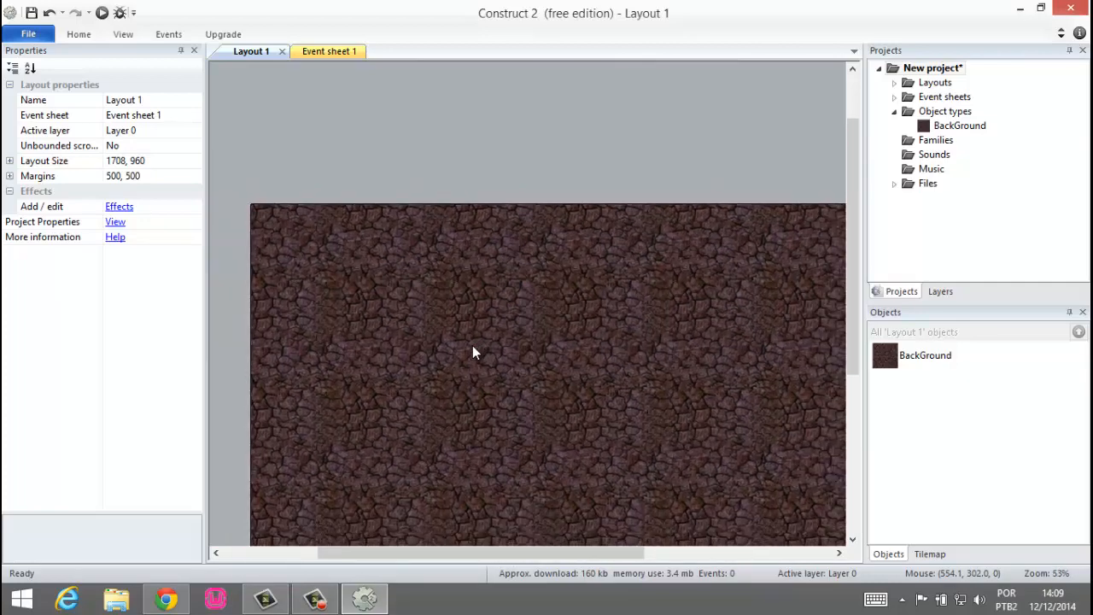
left_click_drag(839, 187, 860, 250)
left_click_drag(452, 552, 490, 529)
scroll(519, 389, "down", 1, "ctrl")
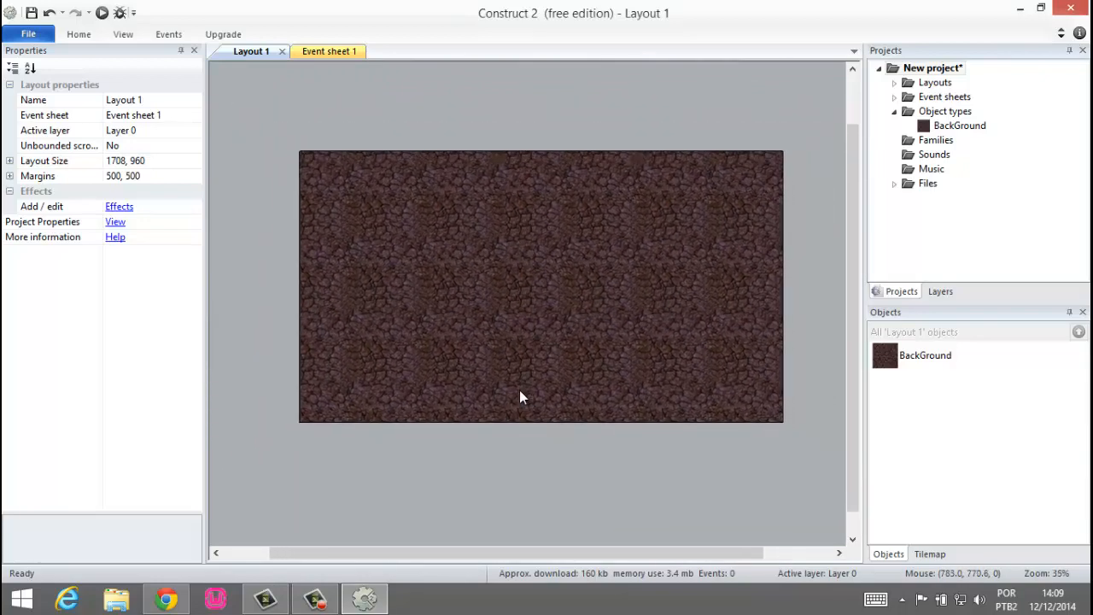
scroll(519, 390, "up", 2, "ctrl")
scroll(518, 389, "up", 1, "ctrl")
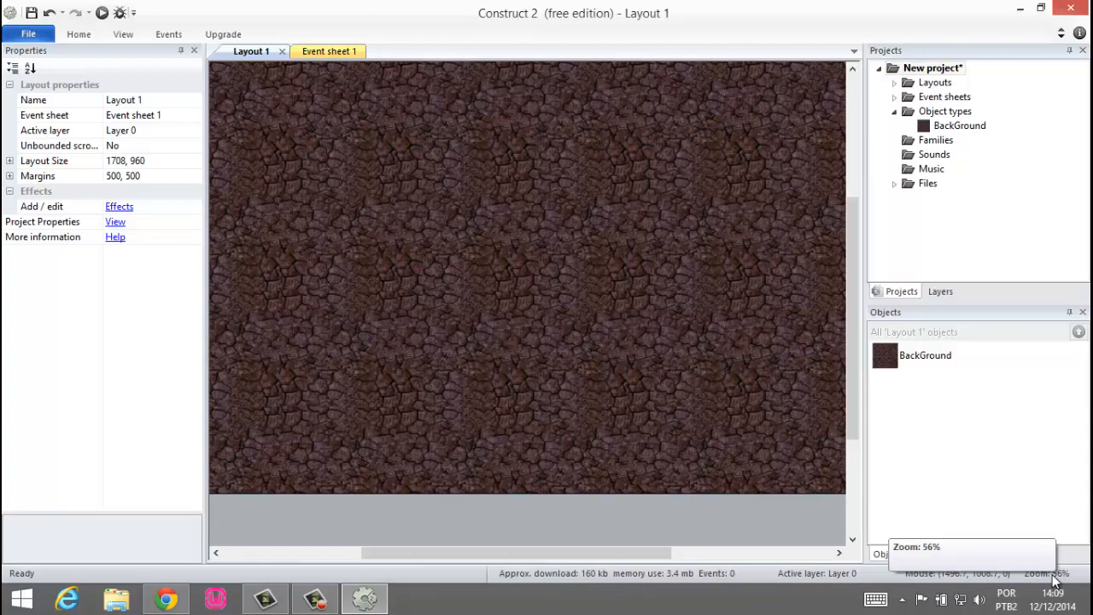
scroll(690, 425, "up", 5, "ctrl")
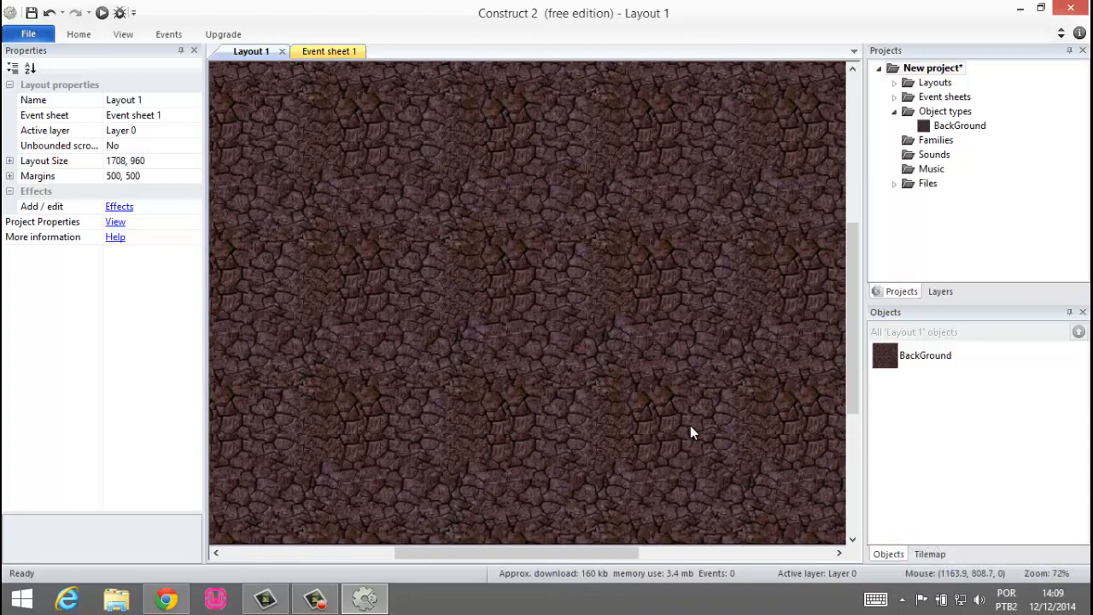
scroll(690, 426, "down", 5, "ctrl")
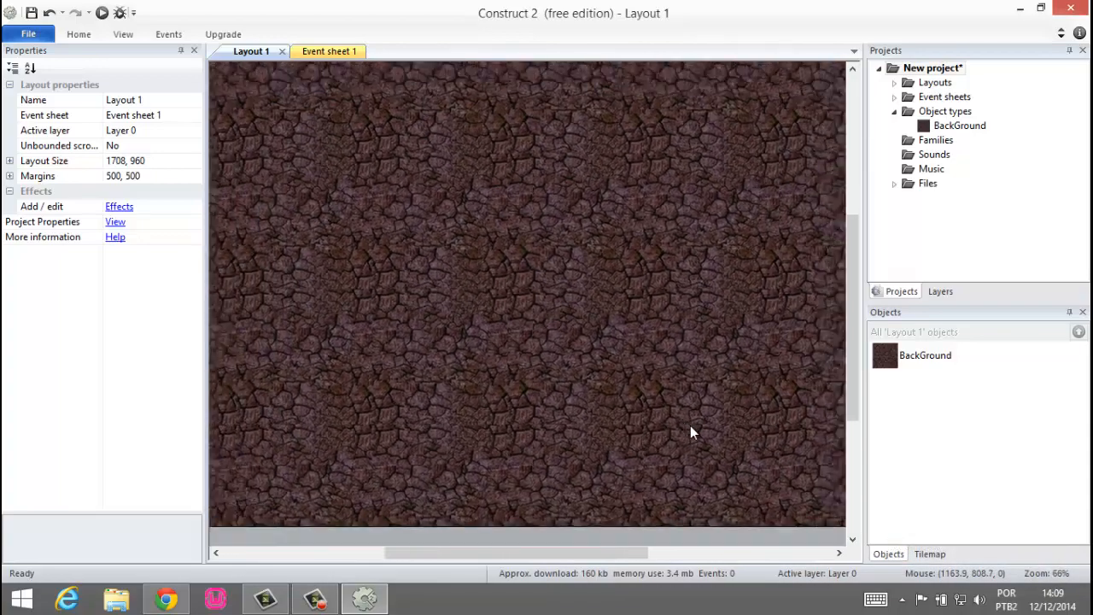
scroll(689, 425, "down", 1, "ctrl")
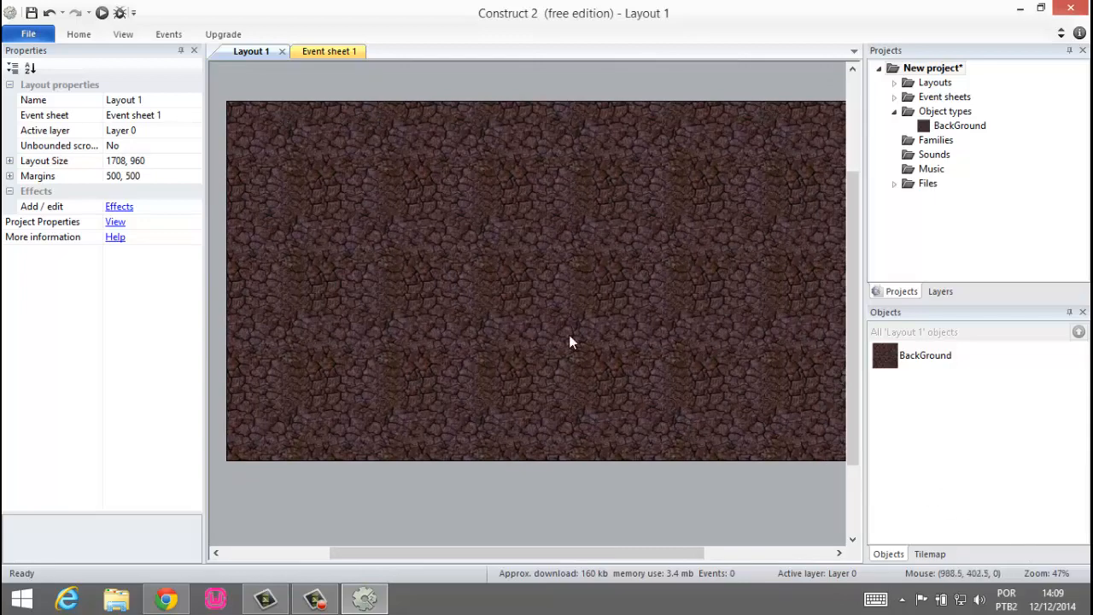
mouse_move(453, 555)
left_mouse_down()
mouse_move(582, 549)
mouse_move(441, 552)
left_mouse_up()
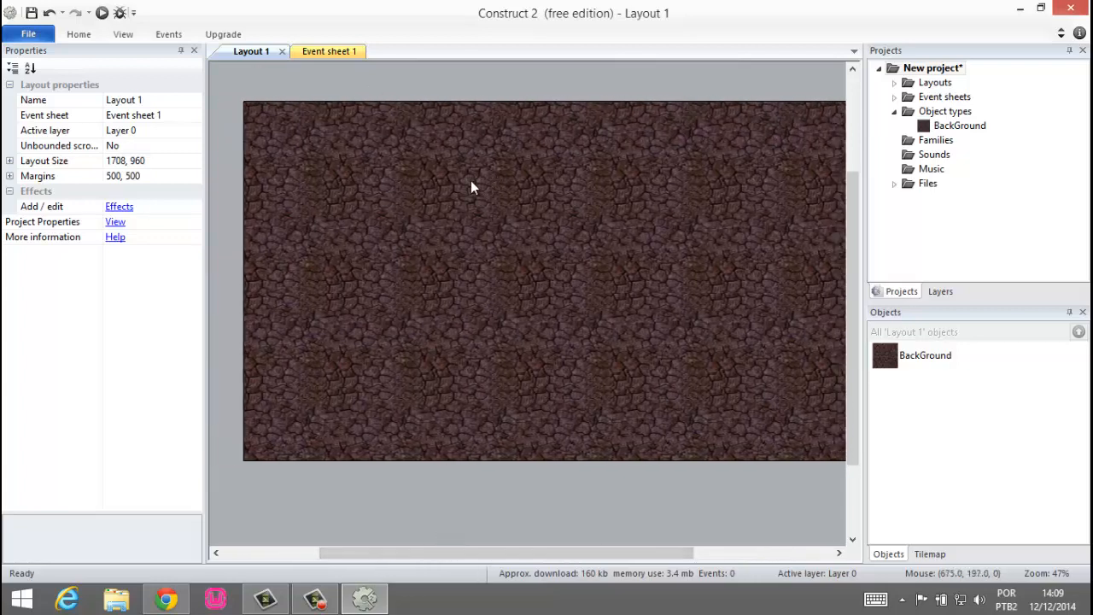
Step: Rename Layout 1 in the project's Layouts folder as MainScene
left_click(941, 293)
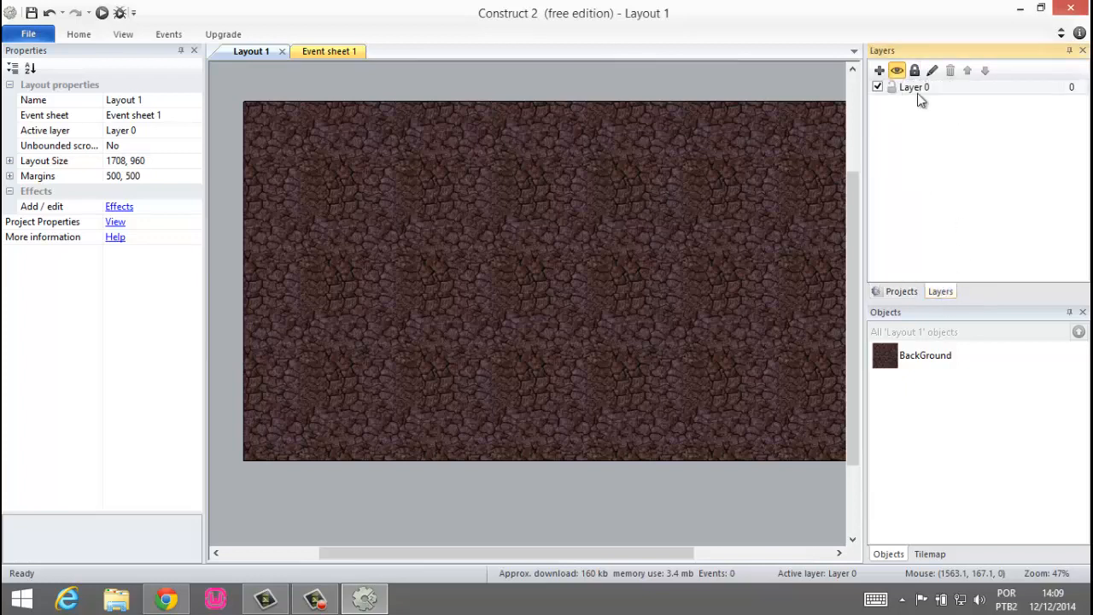
left_click(902, 292)
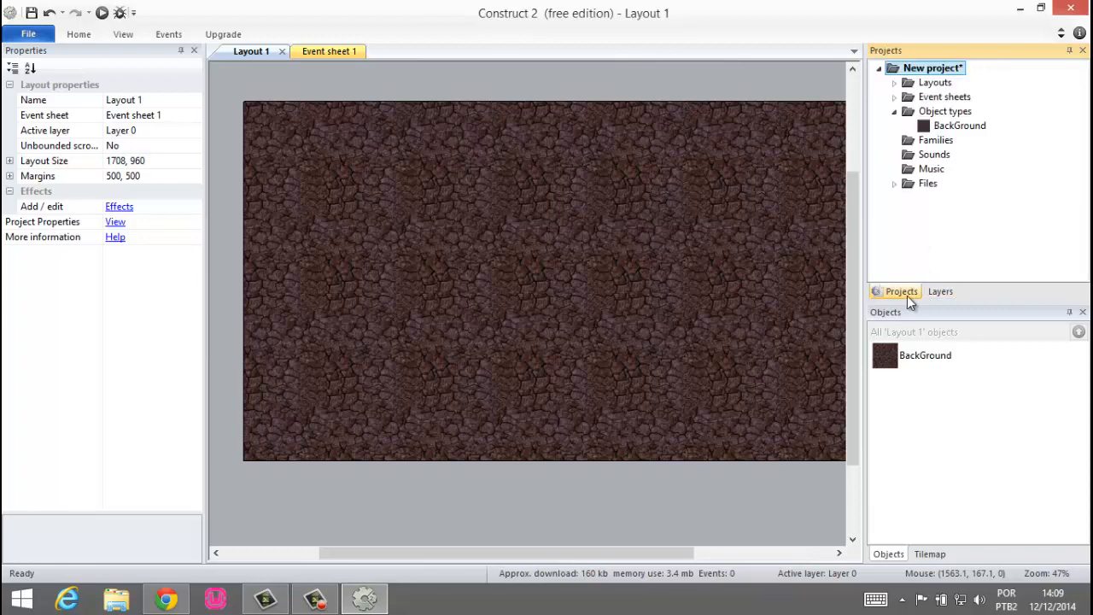
left_click(907, 85)
double_click(922, 85)
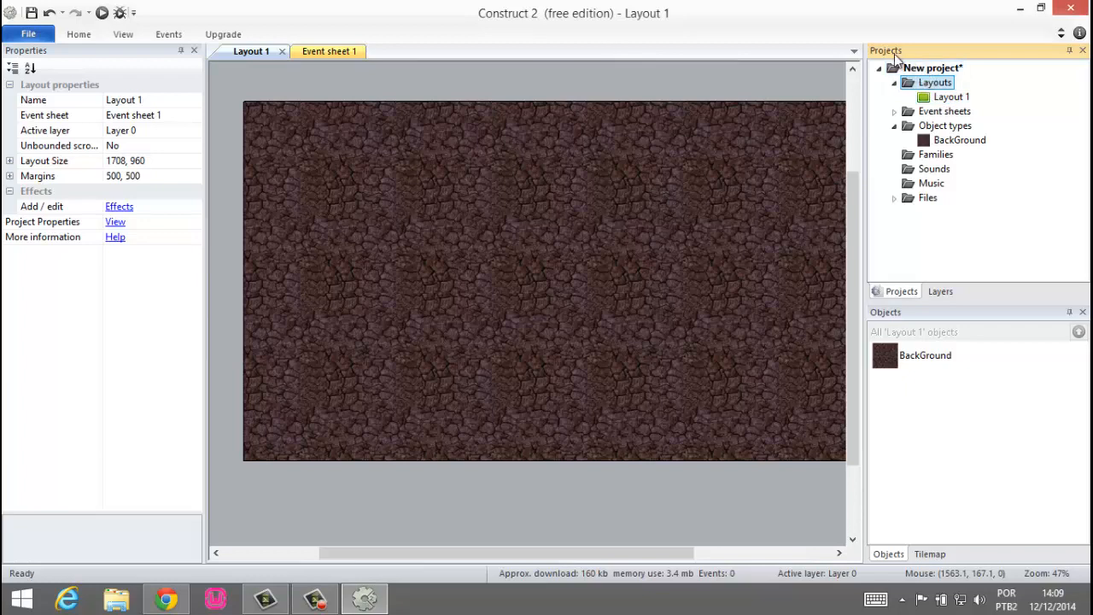
left_click(950, 98)
right_click(949, 100)
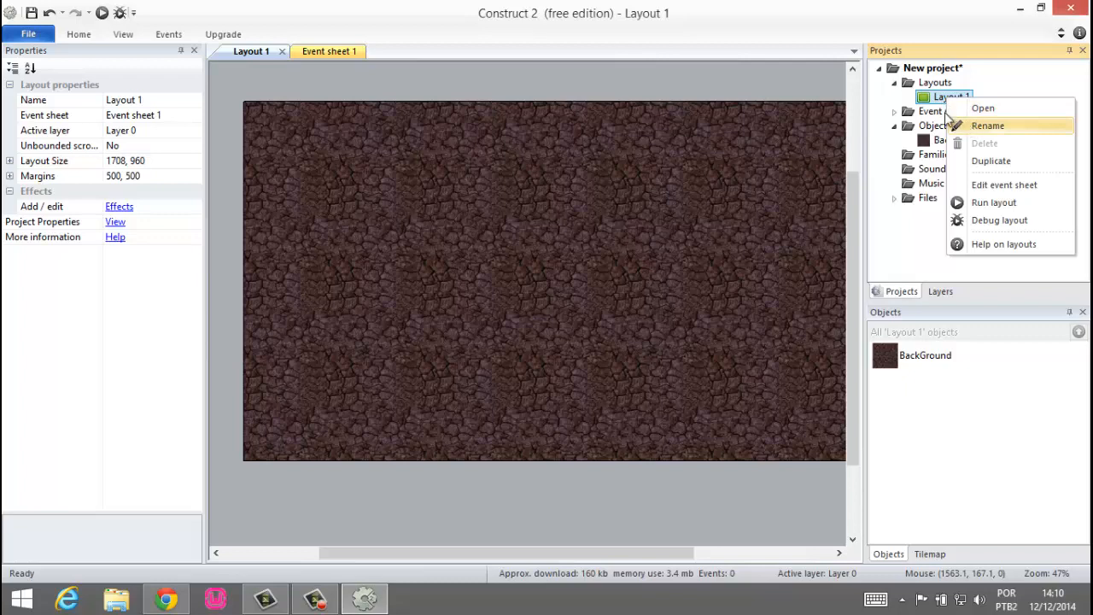
left_click(986, 126)
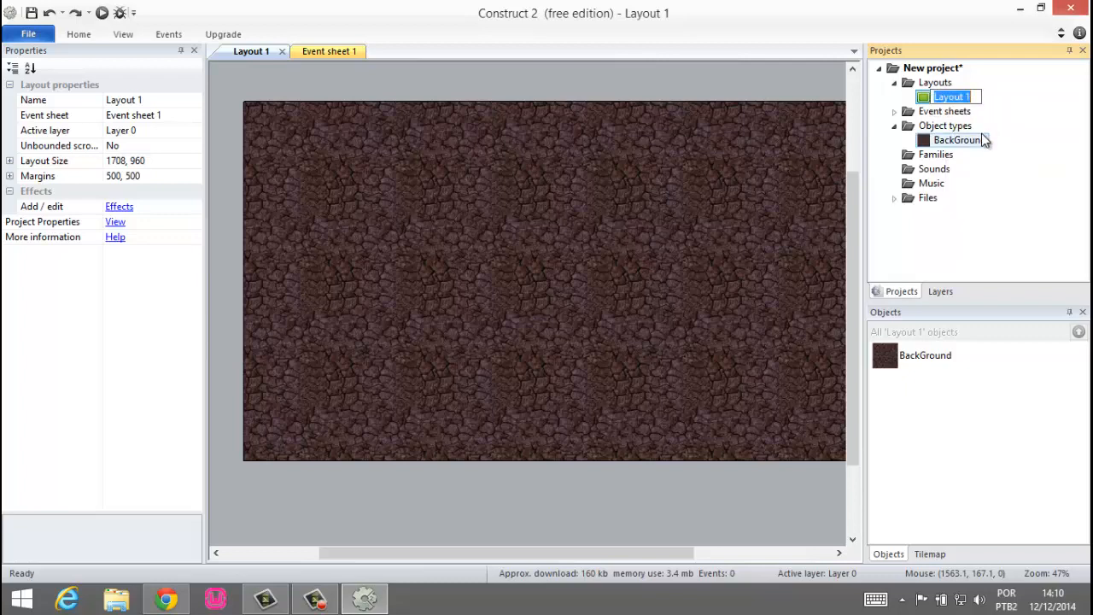
type("MainScene")
key("Return")
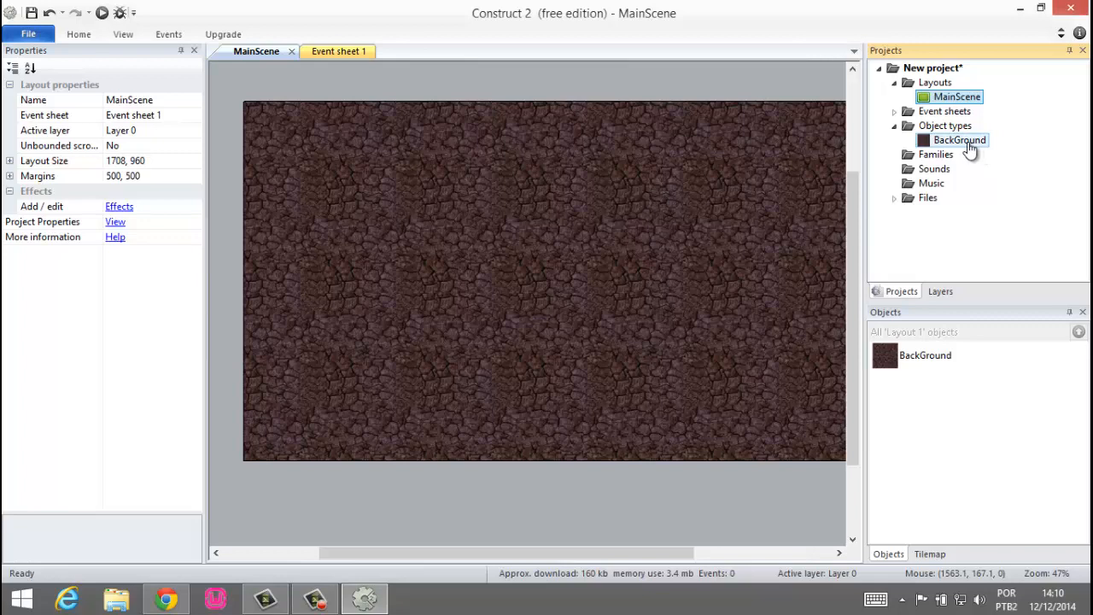
left_click(315, 599)
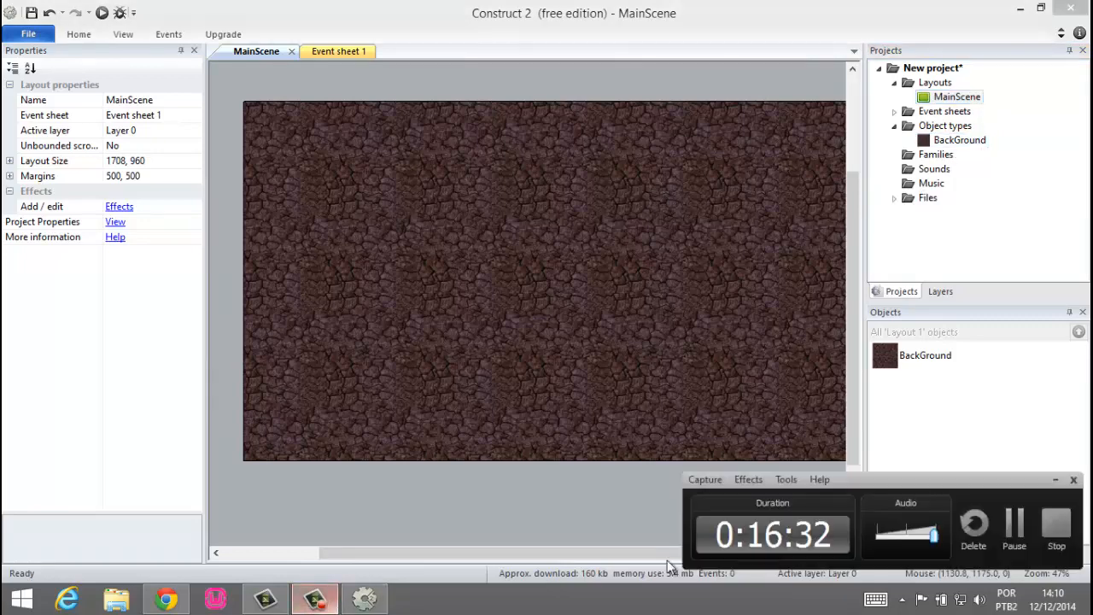
left_click(1016, 522)
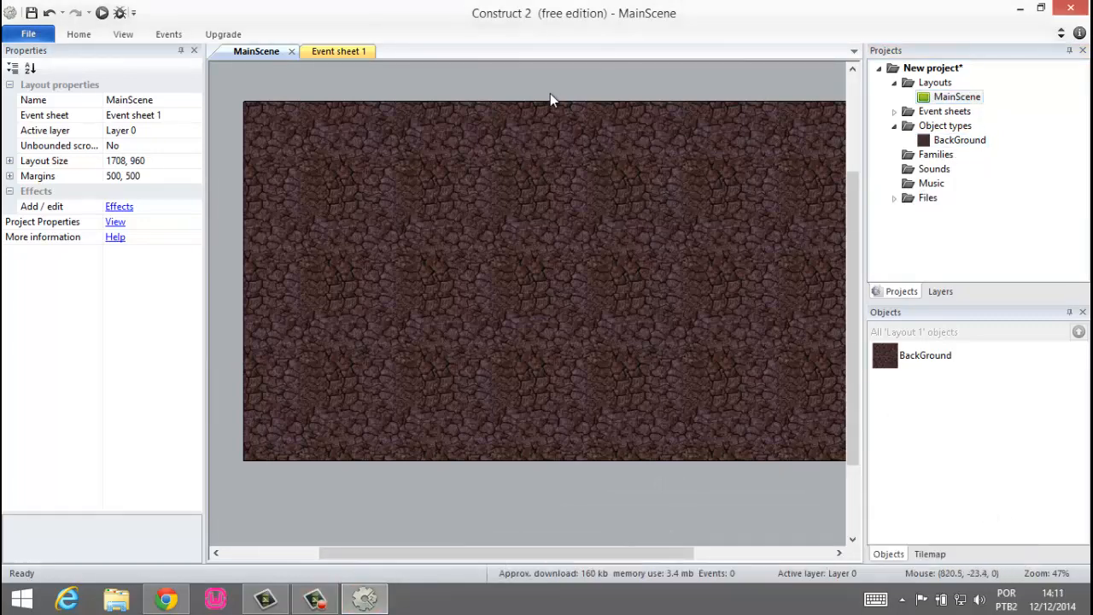
Step: Save the project in the primeiro jogo folder as a compressed .capx file named Ghost Shooter
left_click(953, 98)
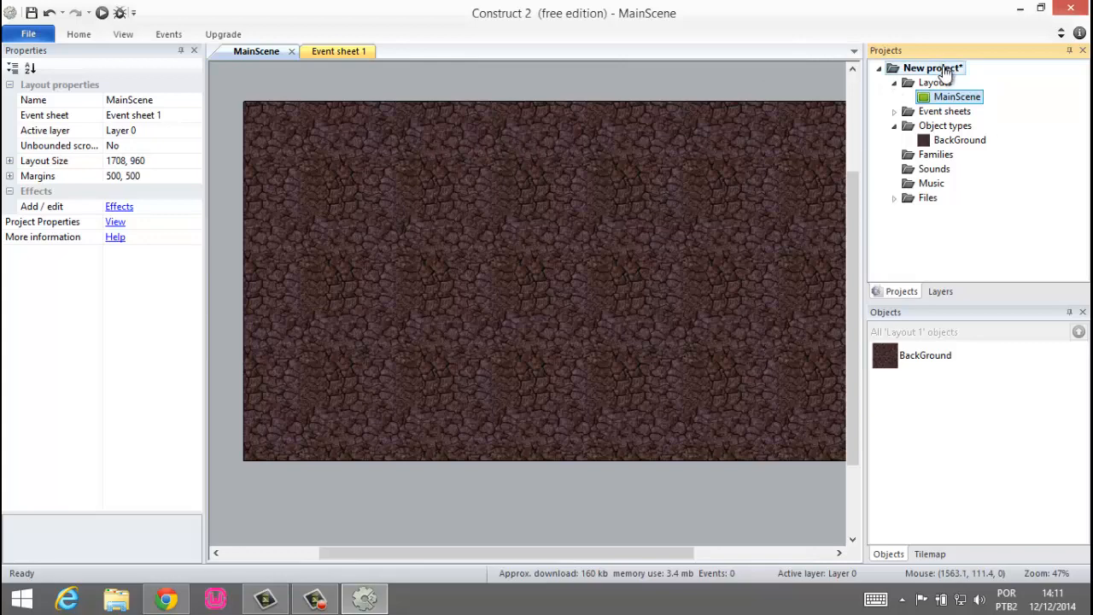
left_click(33, 14)
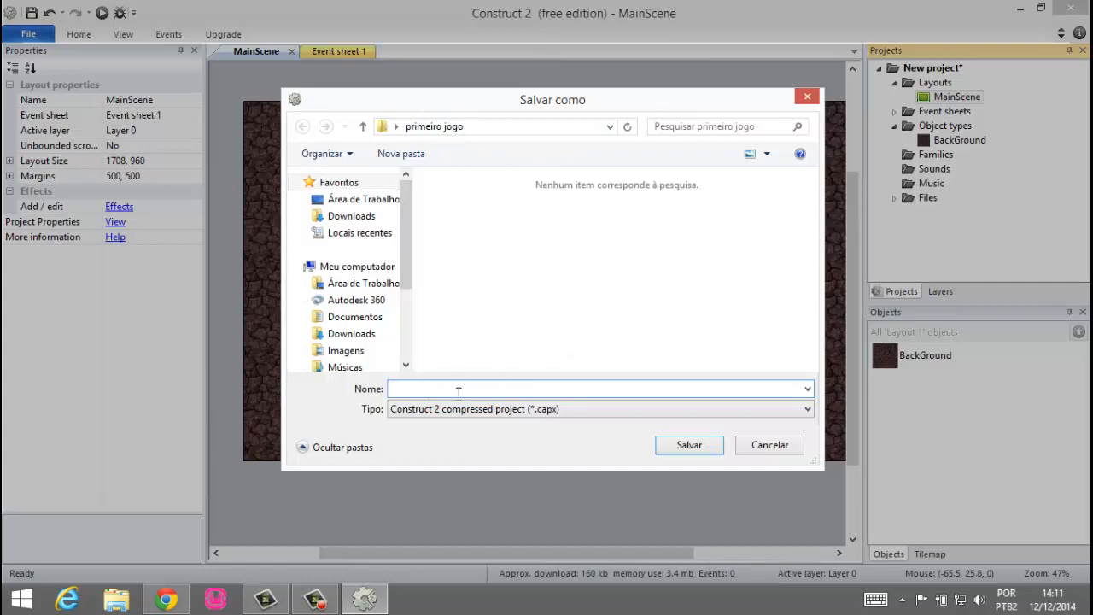
type("Ghost Shooter")
left_click(711, 450)
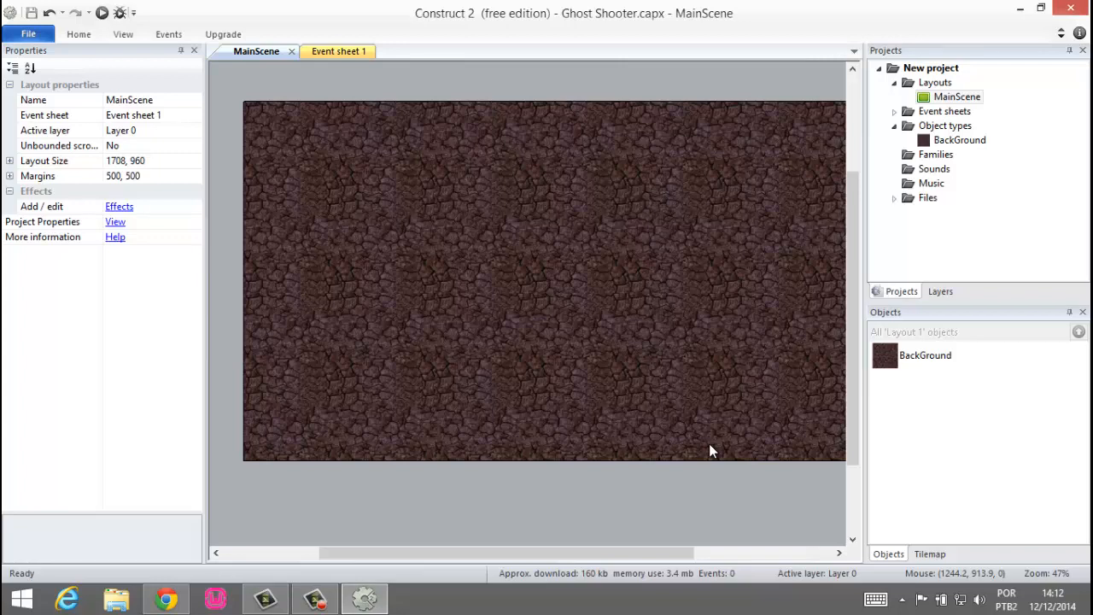
Step: Review the MainScene layout, the BackGround object and the Layouts folder, and show the layout's layer list
left_click(948, 83)
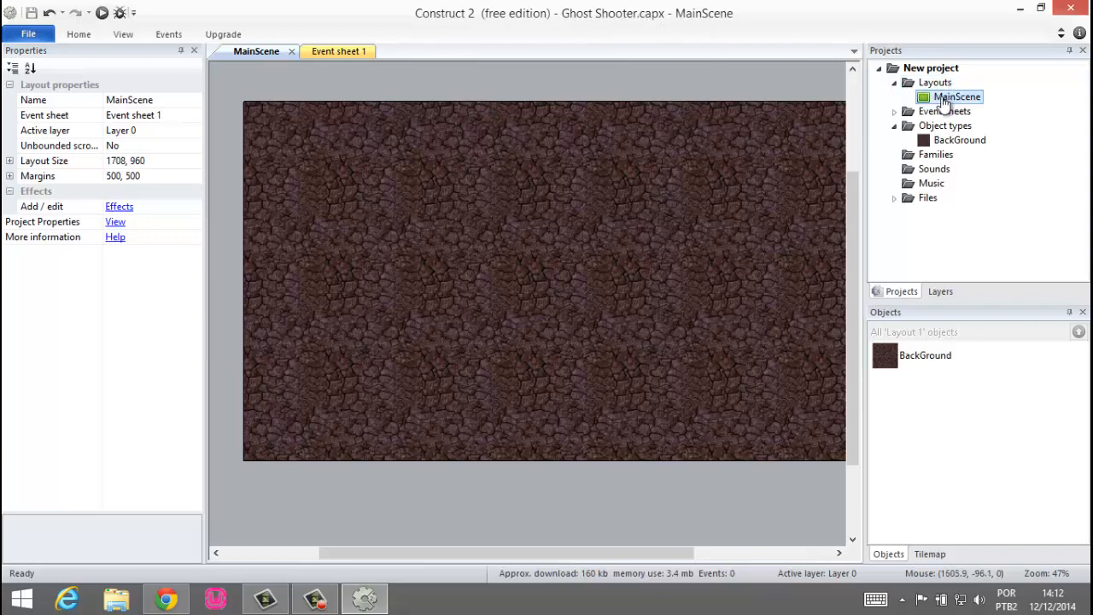
left_click(933, 96)
left_click(927, 357)
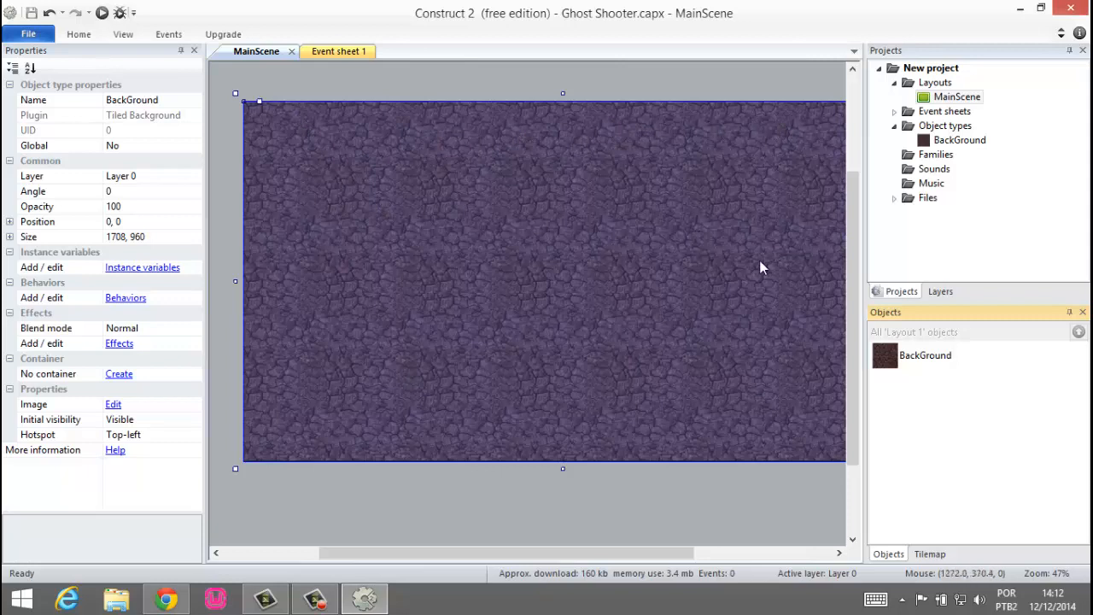
left_click(926, 86)
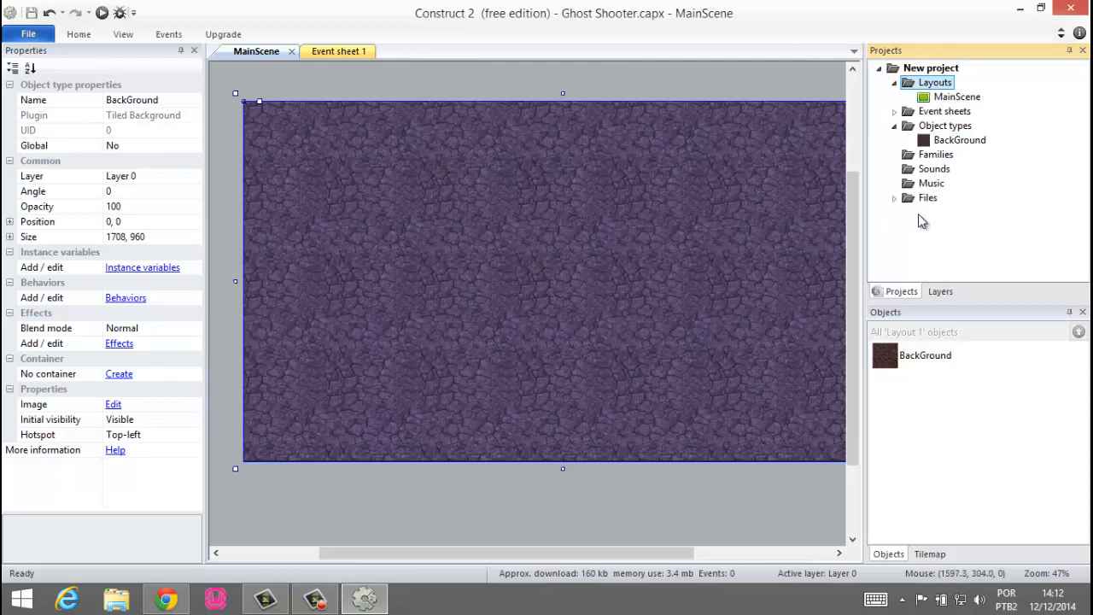
left_click(939, 291)
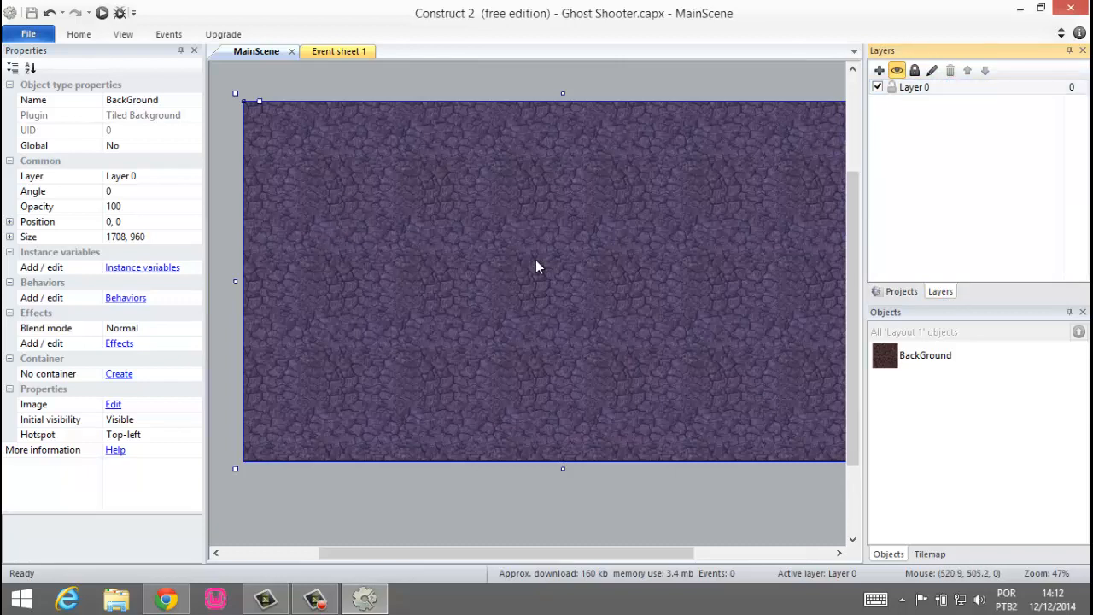
left_click(315, 601)
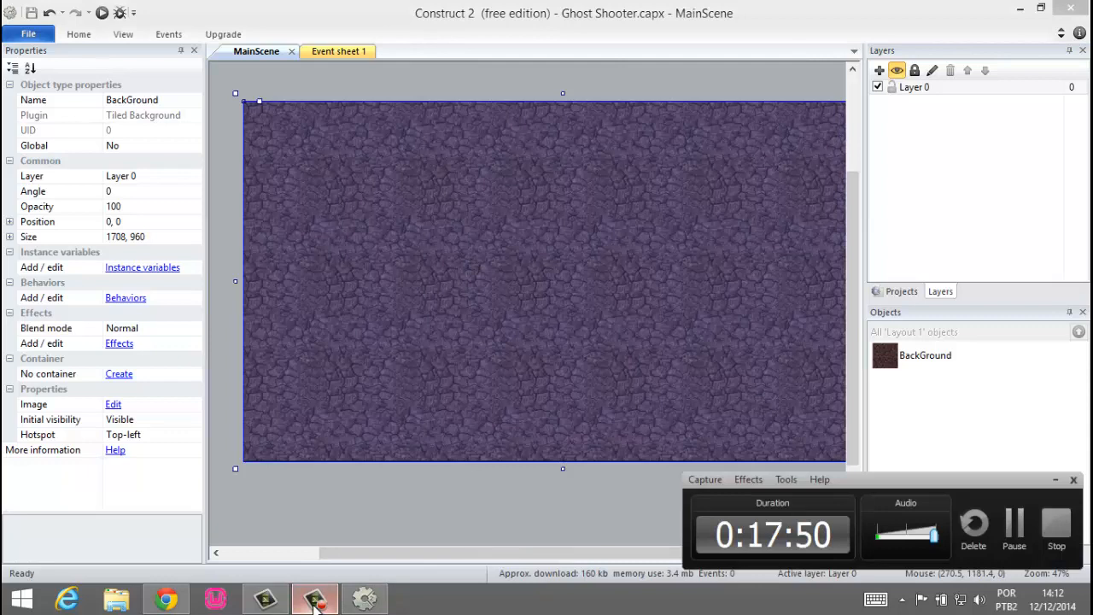
left_click(315, 600)
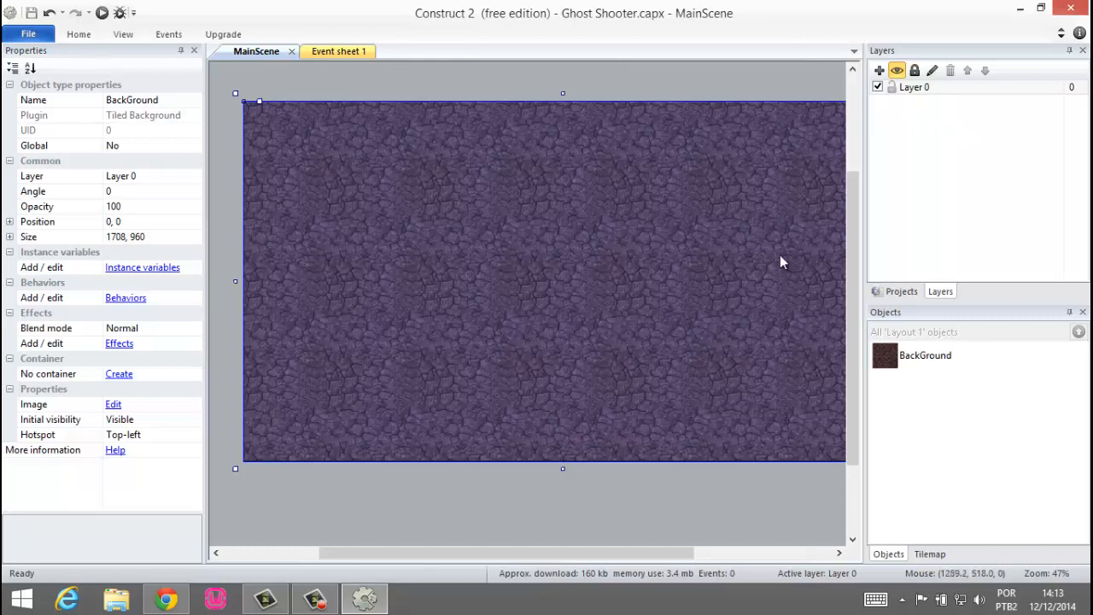
Step: Rename Layer 0 of the MainScene layout as BackGround
left_click(905, 89)
left_click(923, 87)
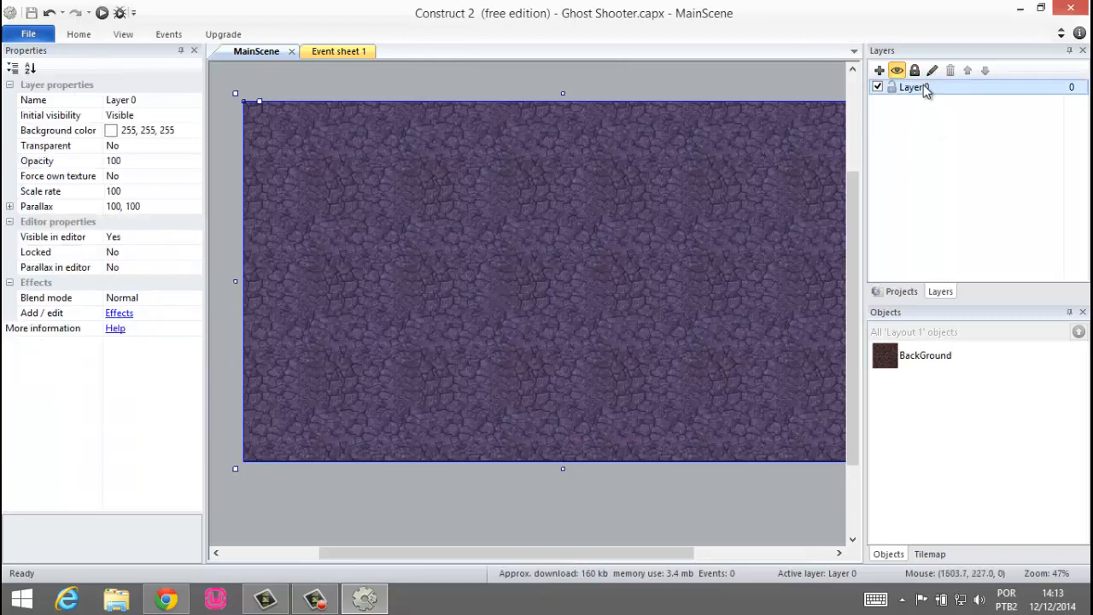
right_click(923, 86)
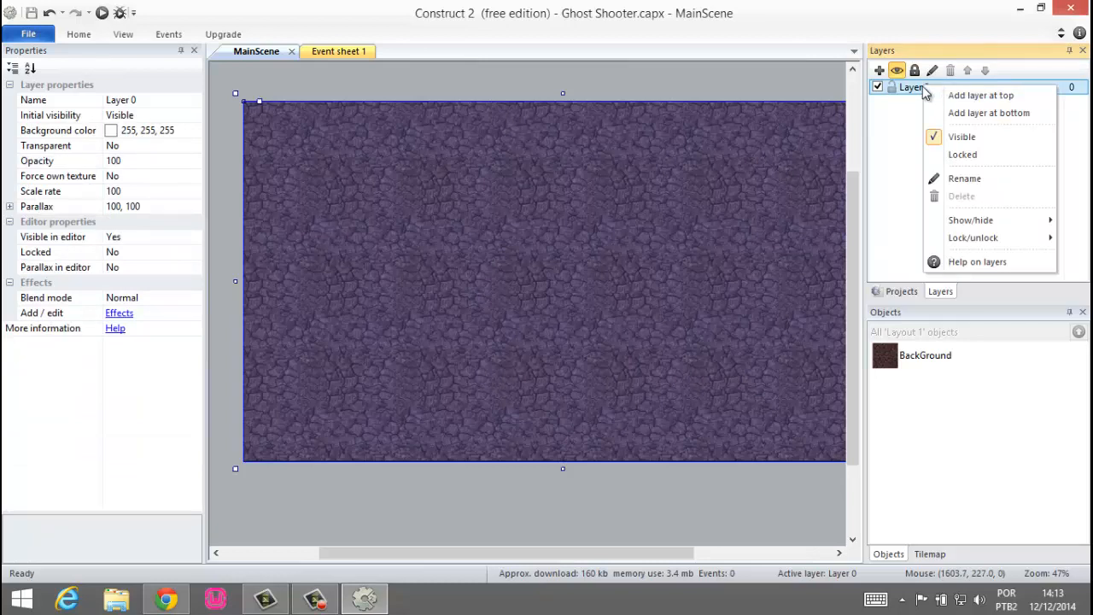
left_click(908, 110)
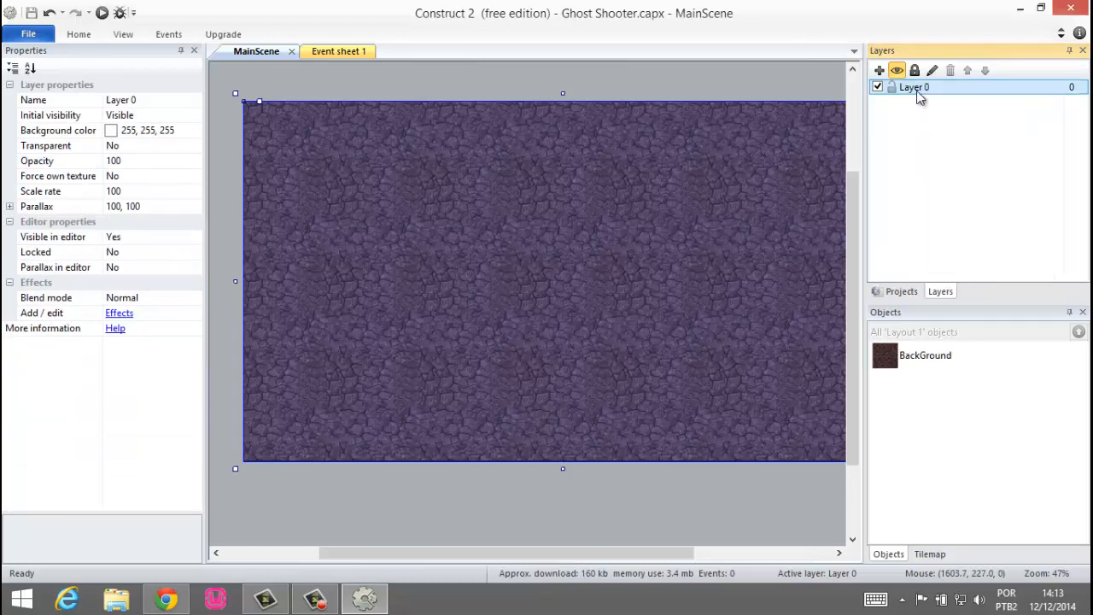
left_click(916, 90)
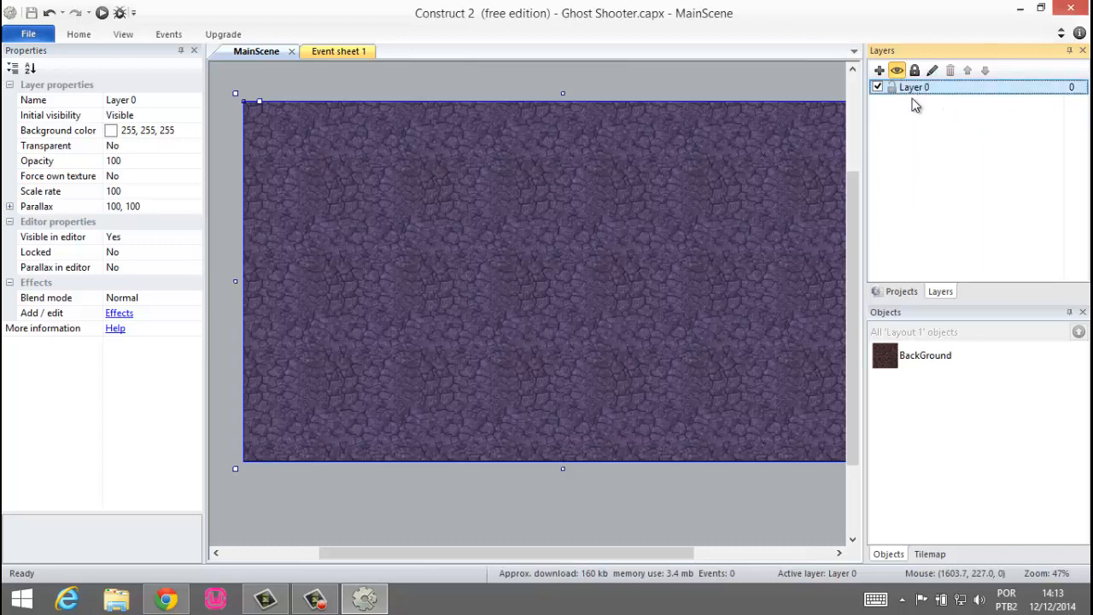
right_click(912, 93)
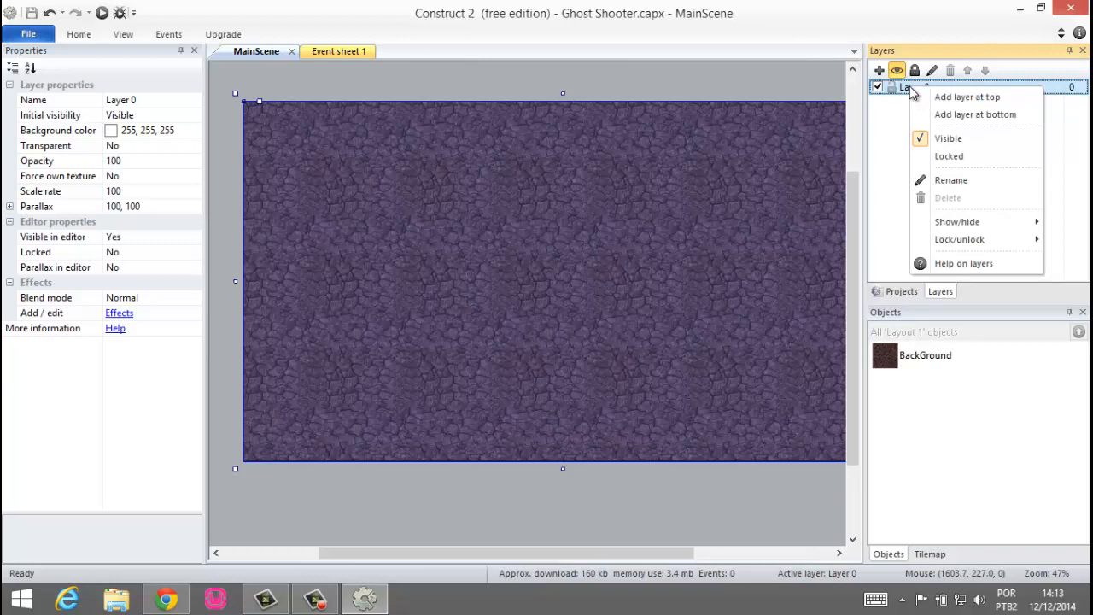
left_click(952, 180)
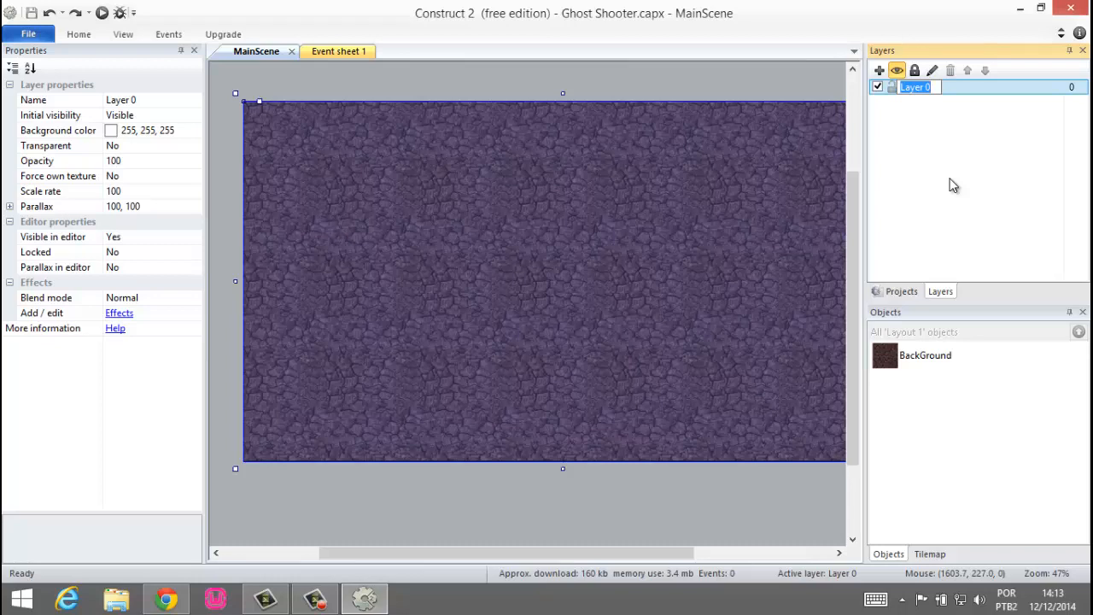
type("BackGround")
key("Return")
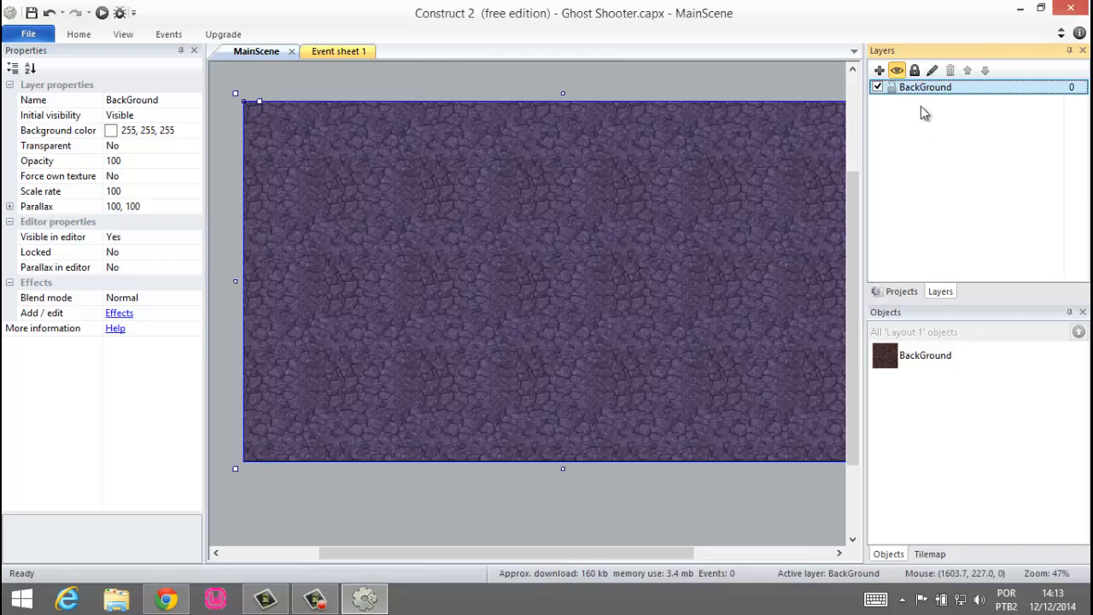
Step: Add a new layer above BackGround in the MainScene layout and rename it Main
left_click(878, 70)
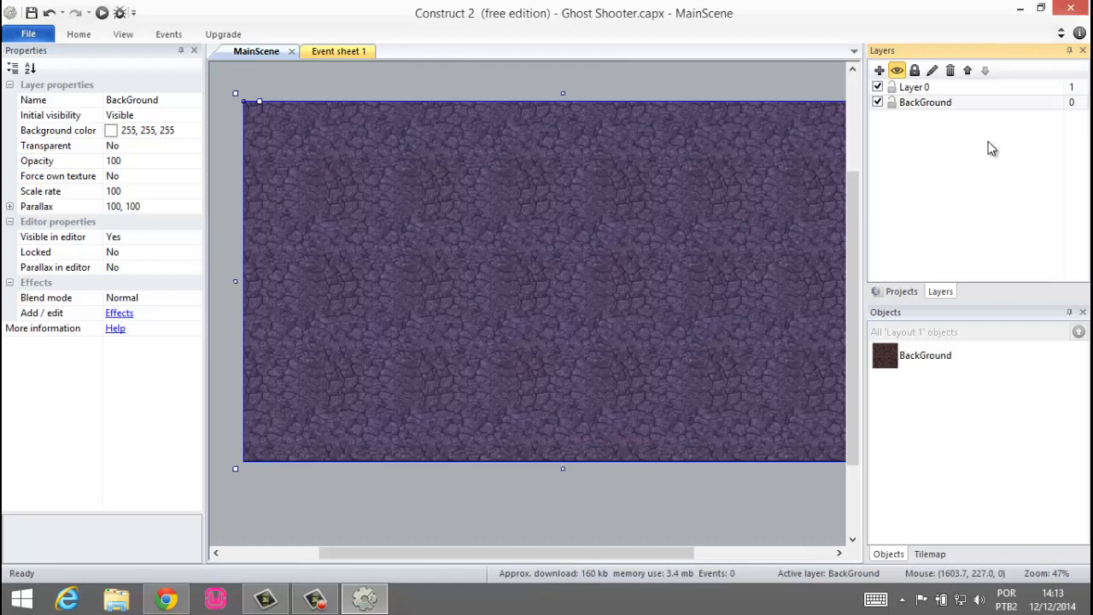
left_click(908, 91)
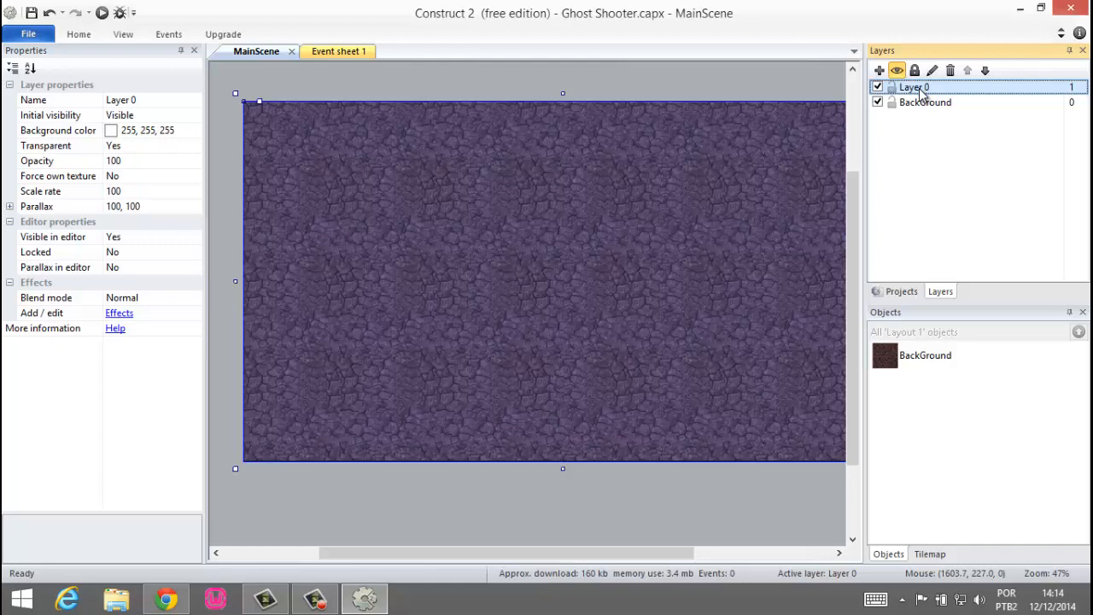
right_click(921, 92)
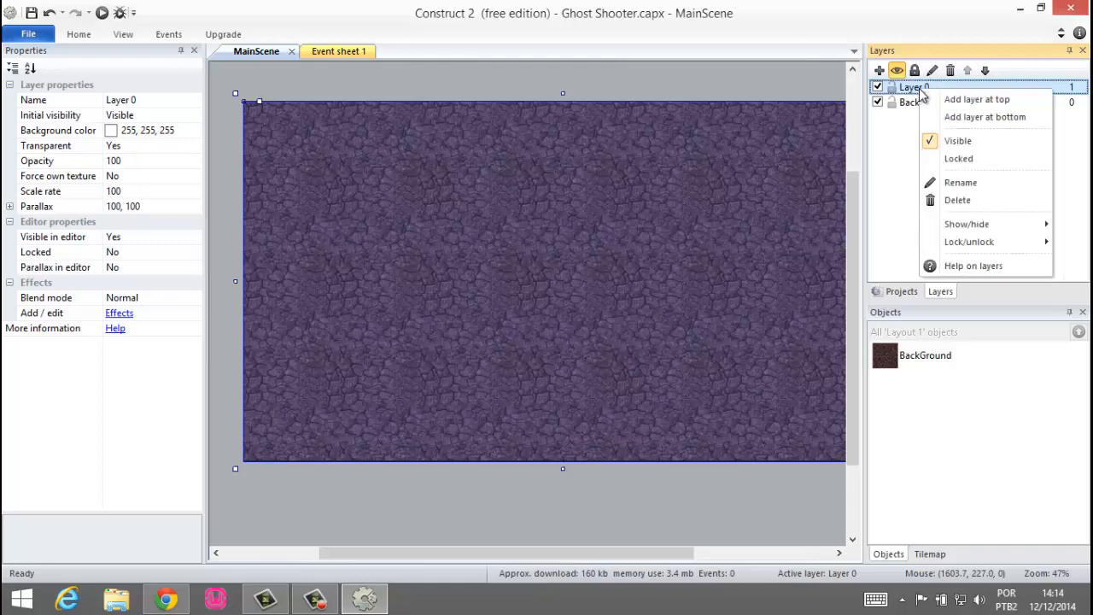
left_click(967, 183)
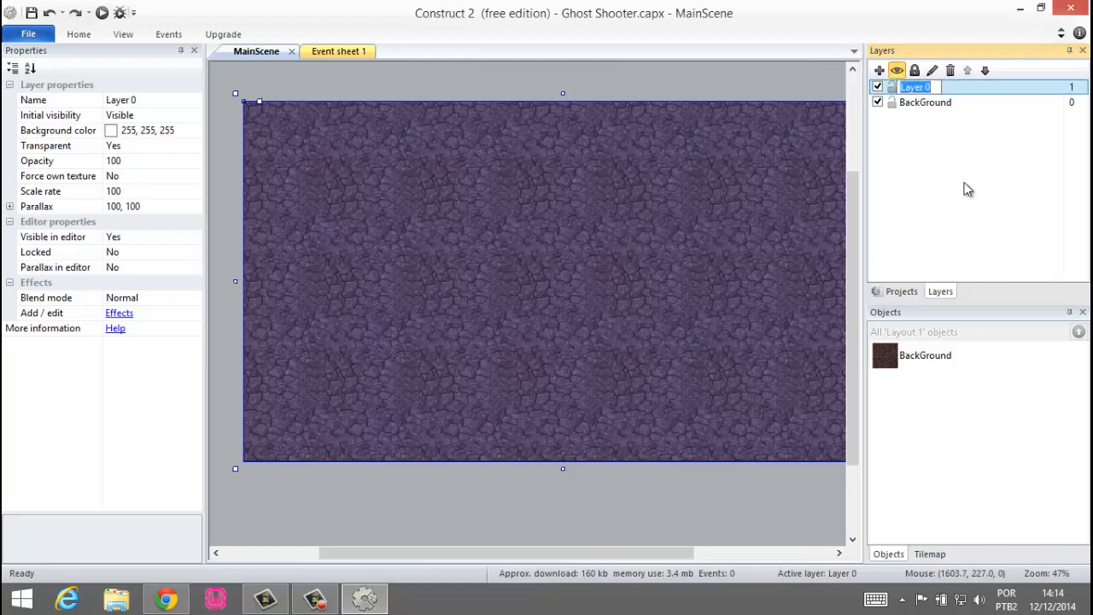
type("Main")
key("Return")
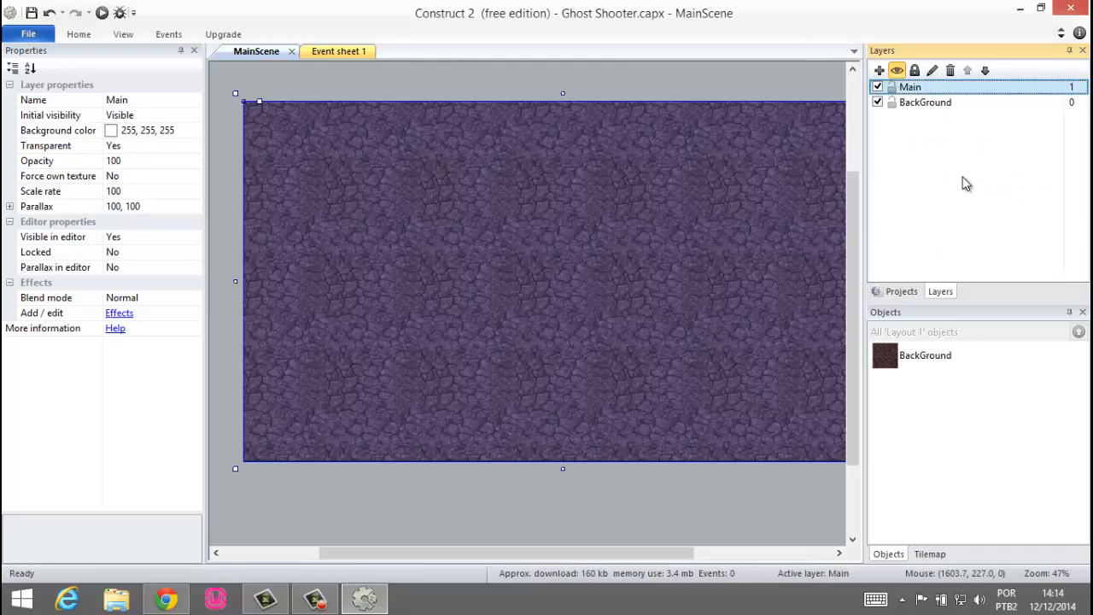
Step: Lock the BackGround layer and make Main the active layer
left_click(931, 102)
left_click(892, 104)
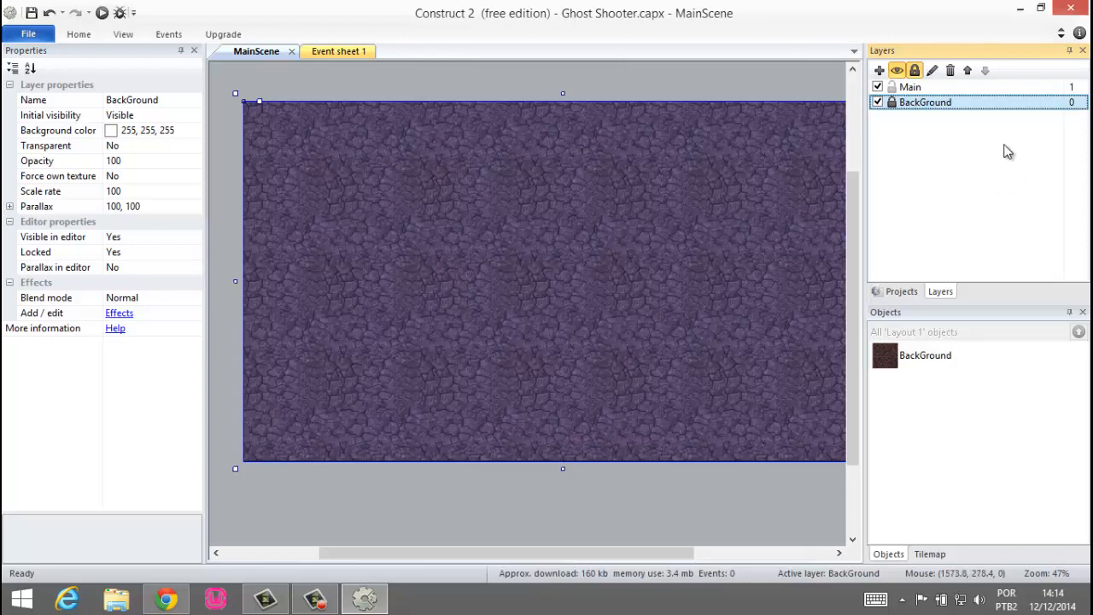
left_click(906, 88)
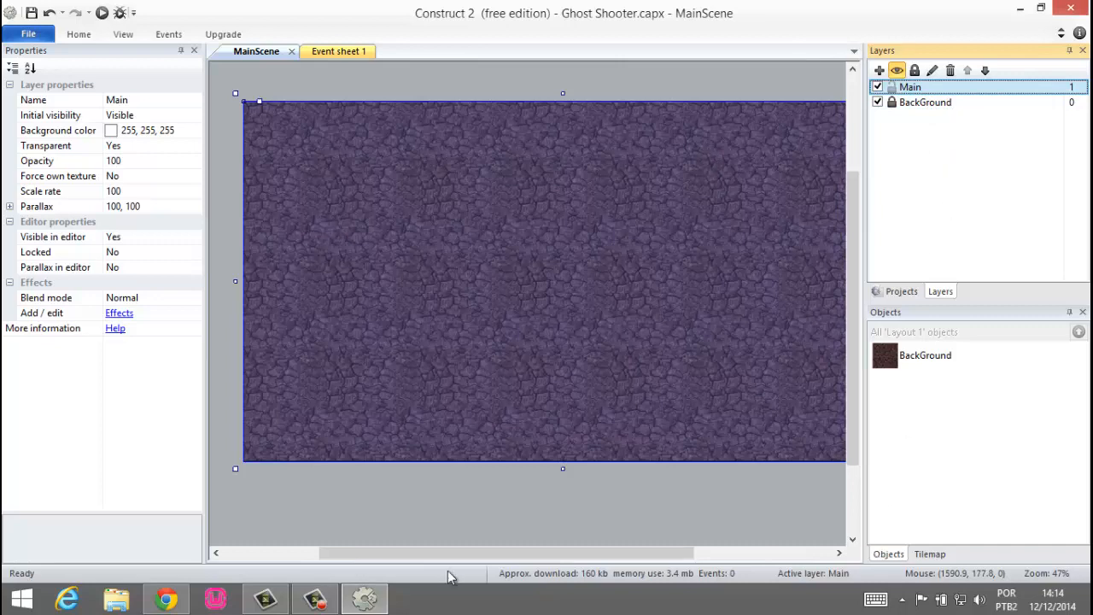
left_click(314, 599)
left_click(1013, 528)
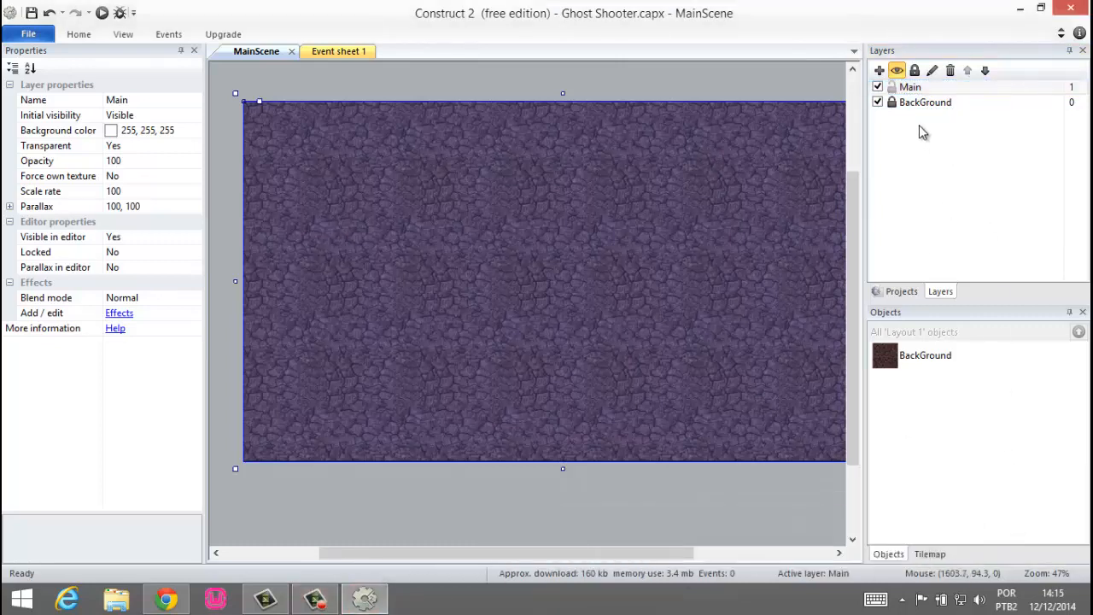
Step: Examine the Main and BackGround layers, hiding and reshowing BackGround, and return to the project tree
left_click(916, 88)
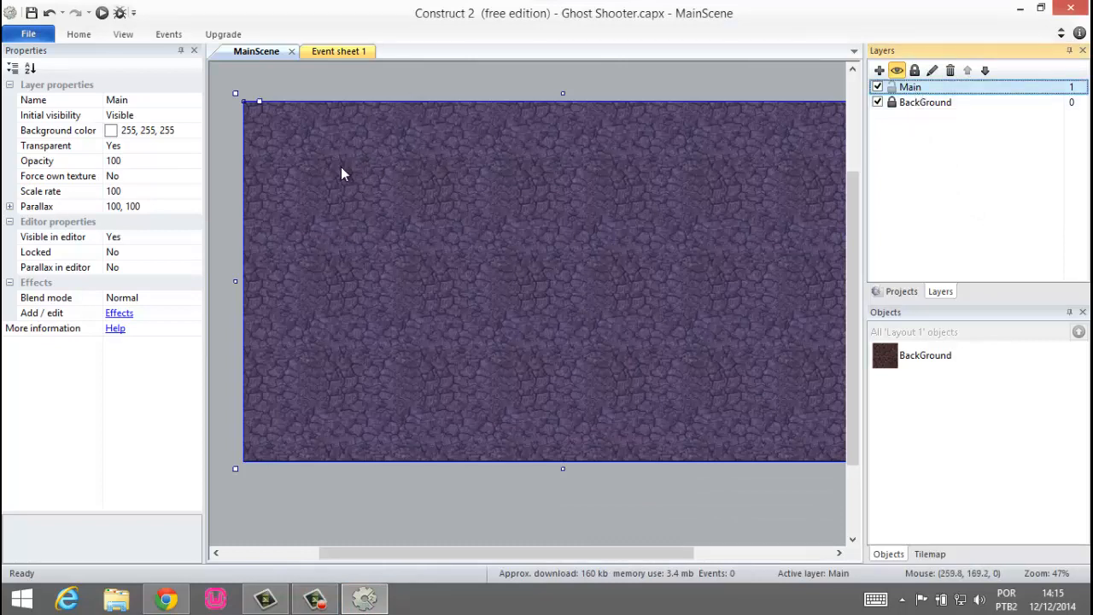
left_click(931, 104)
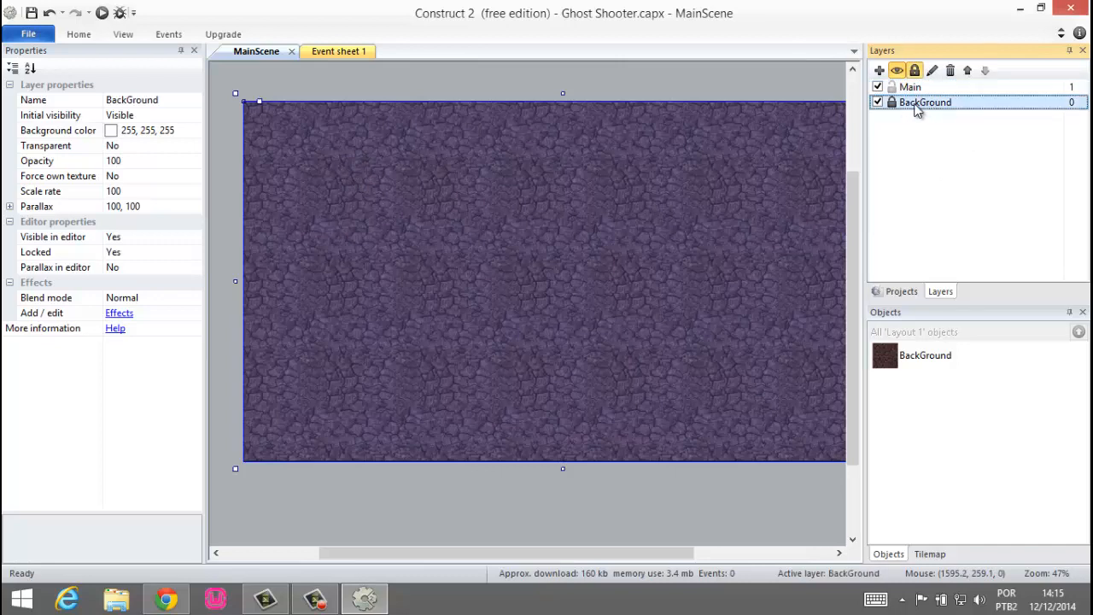
left_click(933, 94)
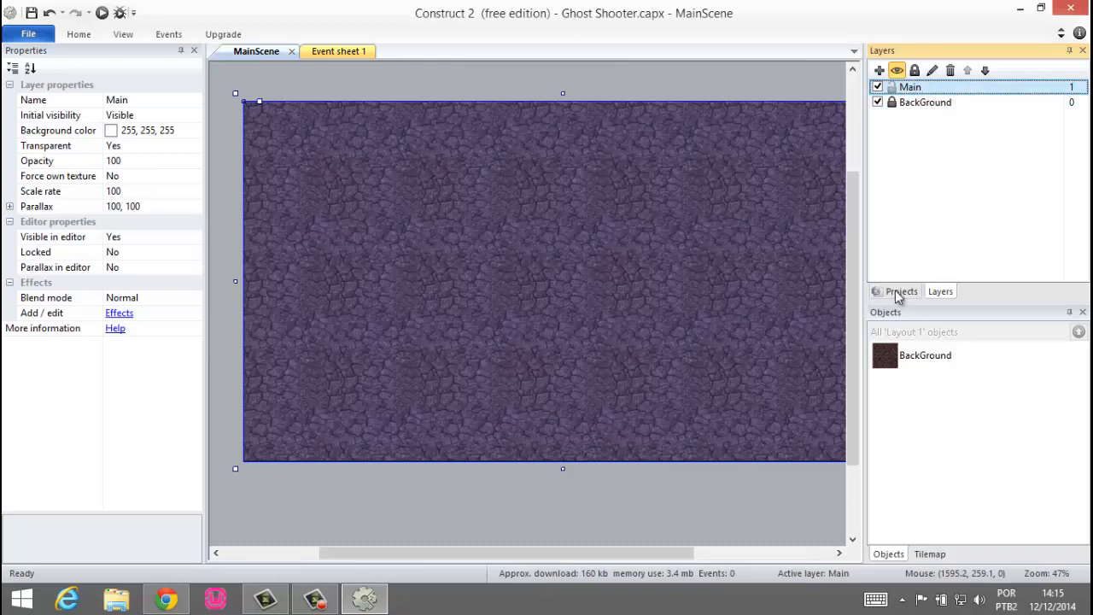
left_click(878, 102)
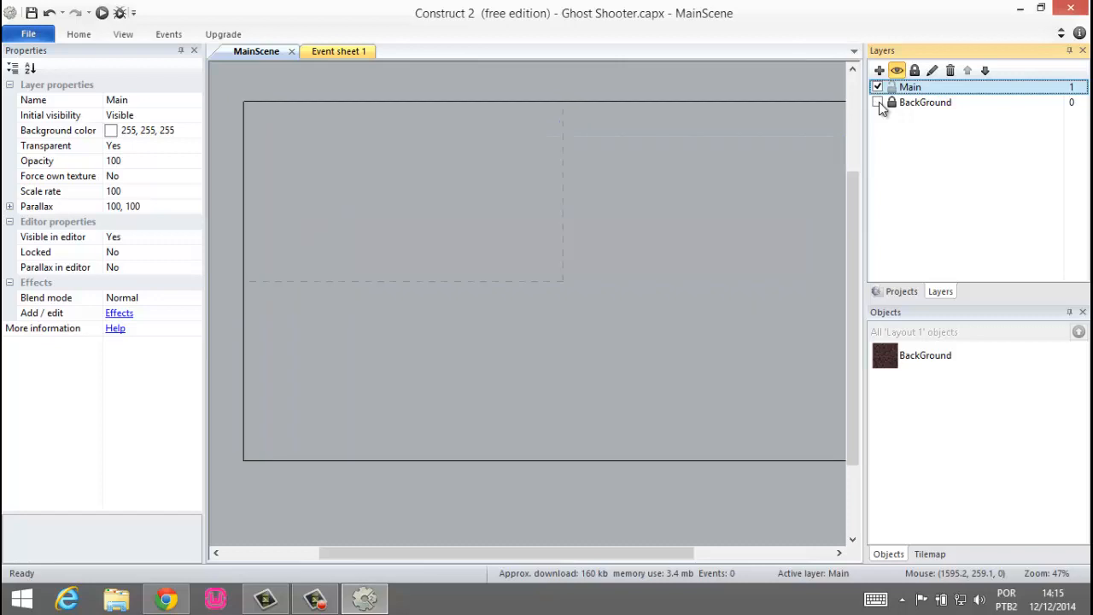
left_click(878, 102)
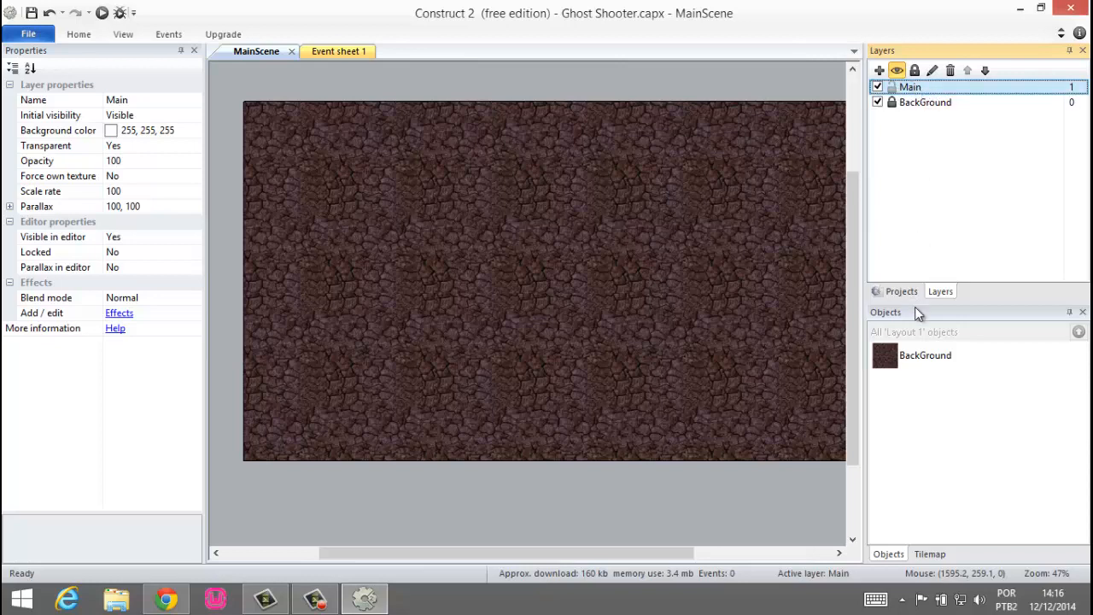
left_click(898, 292)
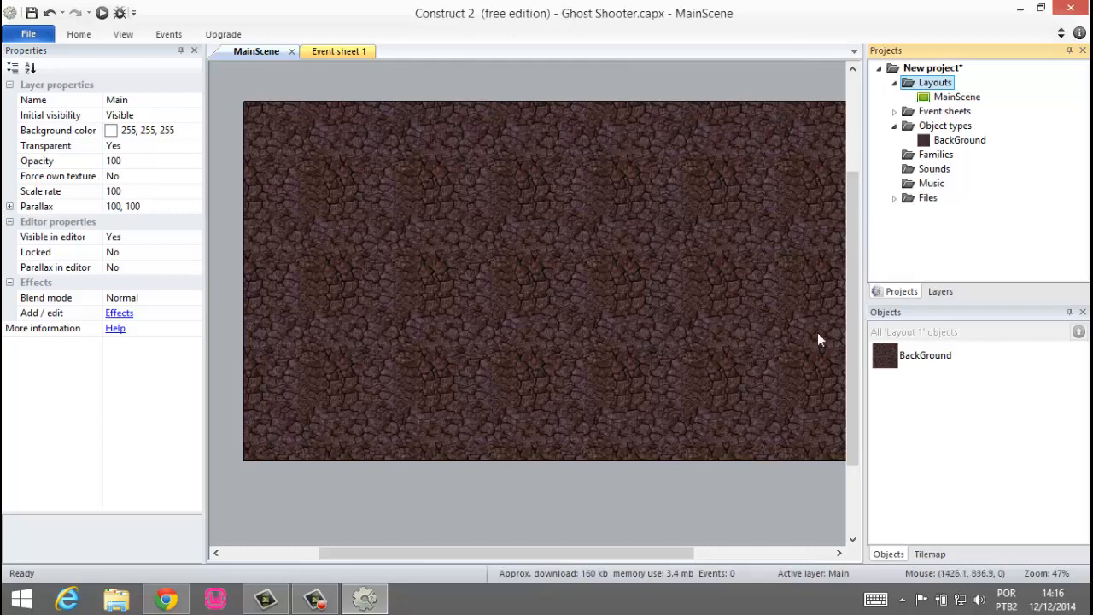
Step: Switch to Chrome and read page 2 of the Construct 2 beginner's guide down to the game object textures
left_click(165, 599)
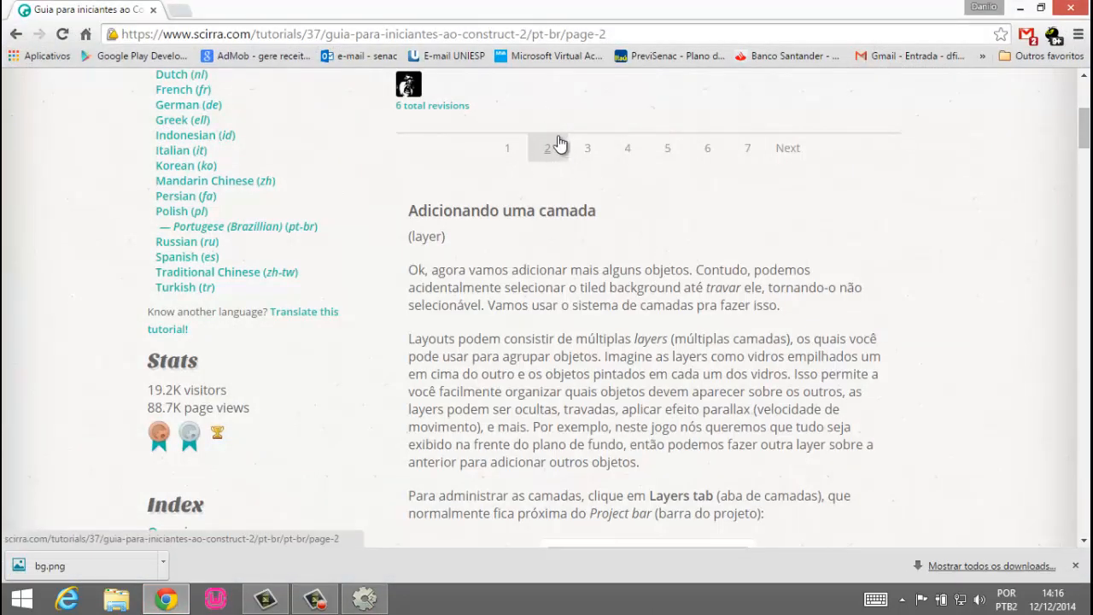
scroll(559, 188, "up", 5)
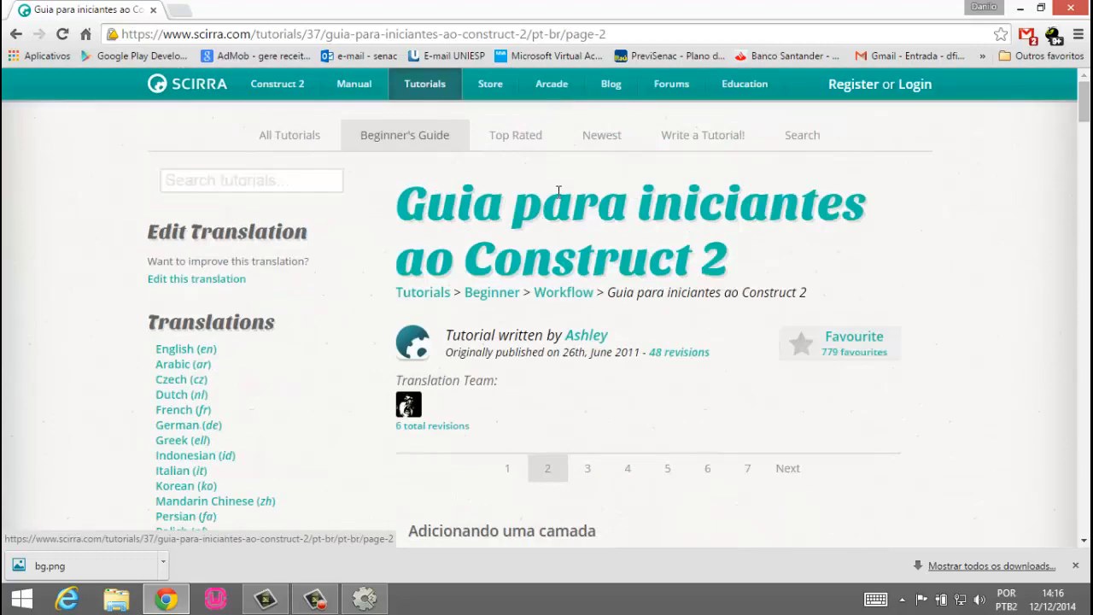
scroll(618, 269, "down", 2)
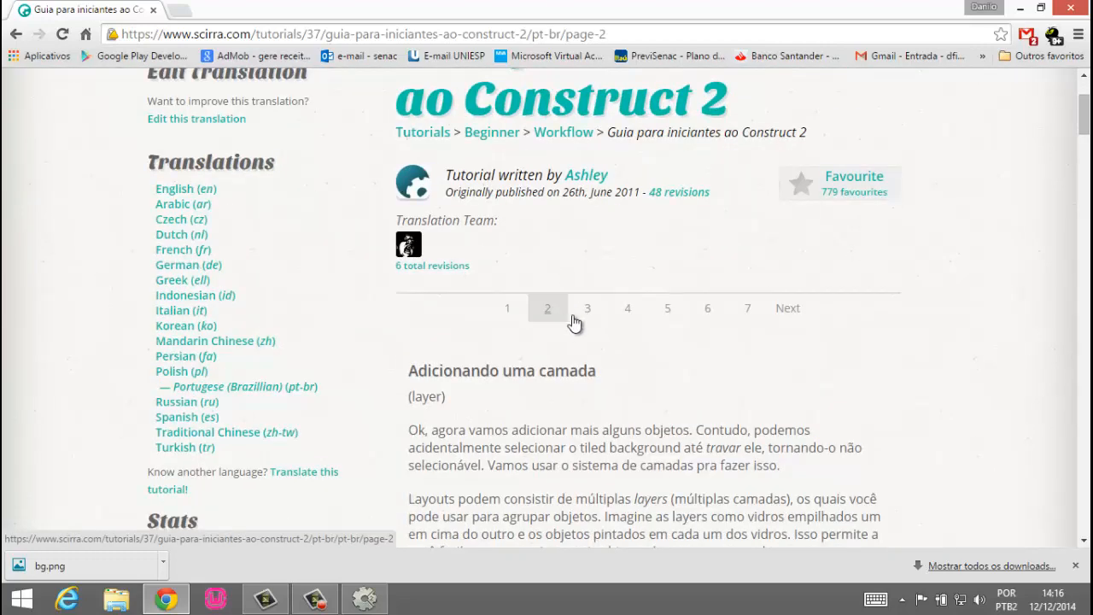
scroll(651, 346, "down", 4)
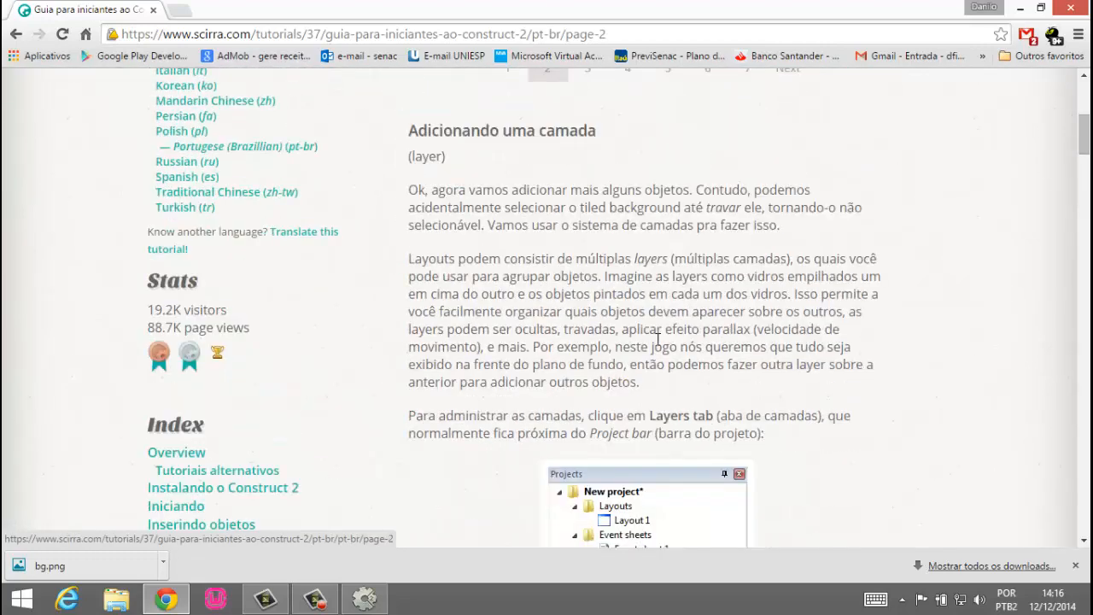
scroll(658, 337, "down", 3)
scroll(696, 248, "down", 5)
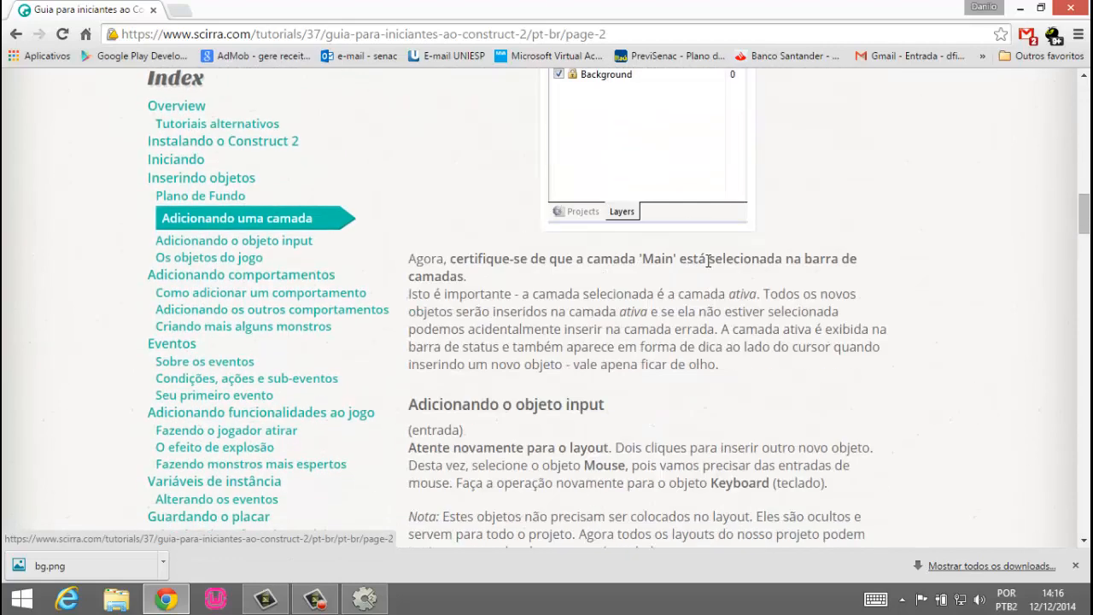
scroll(708, 260, "down", 4)
scroll(708, 267, "down", 2)
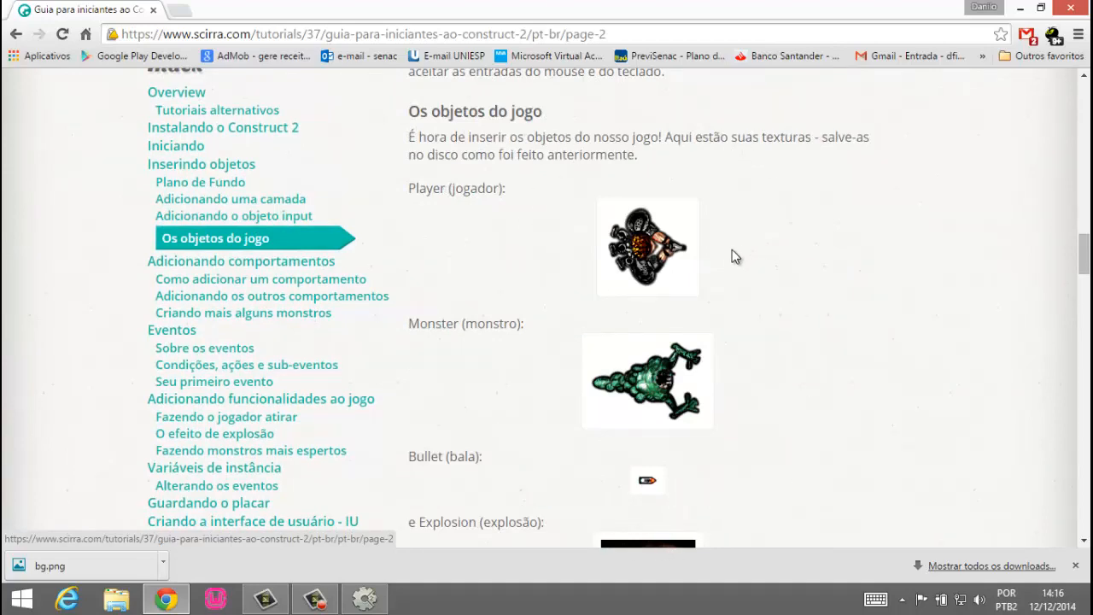
scroll(719, 274, "down", 2)
scroll(738, 270, "up", 2)
Step: Save the guide's Player and Monster textures in the primeiro jogo folder as player and monster PNG files
right_click(658, 246)
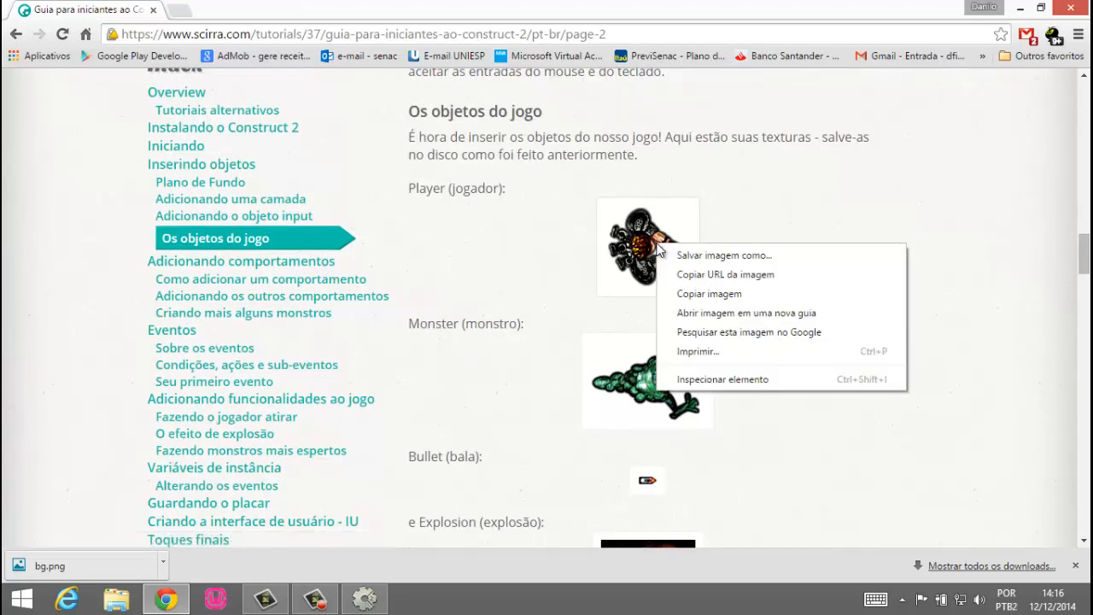
left_click(722, 255)
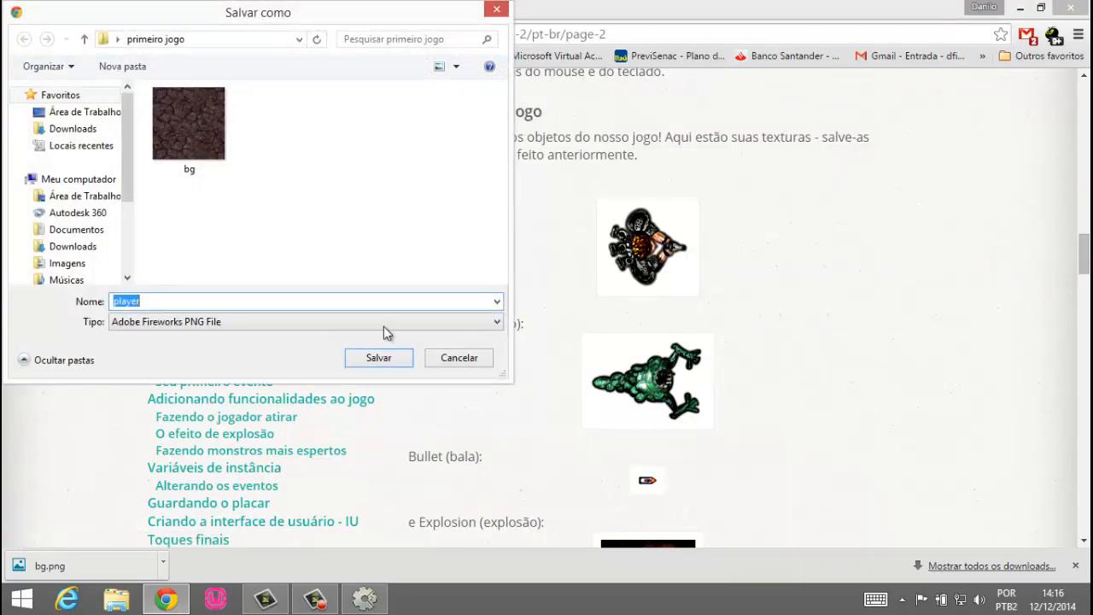
left_click(378, 357)
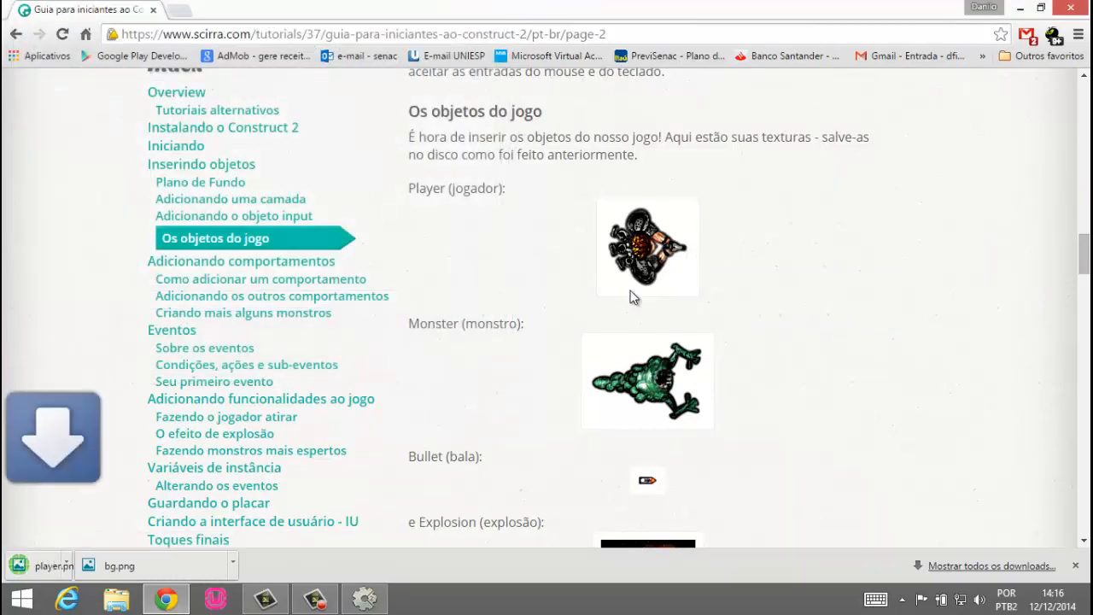
right_click(654, 379)
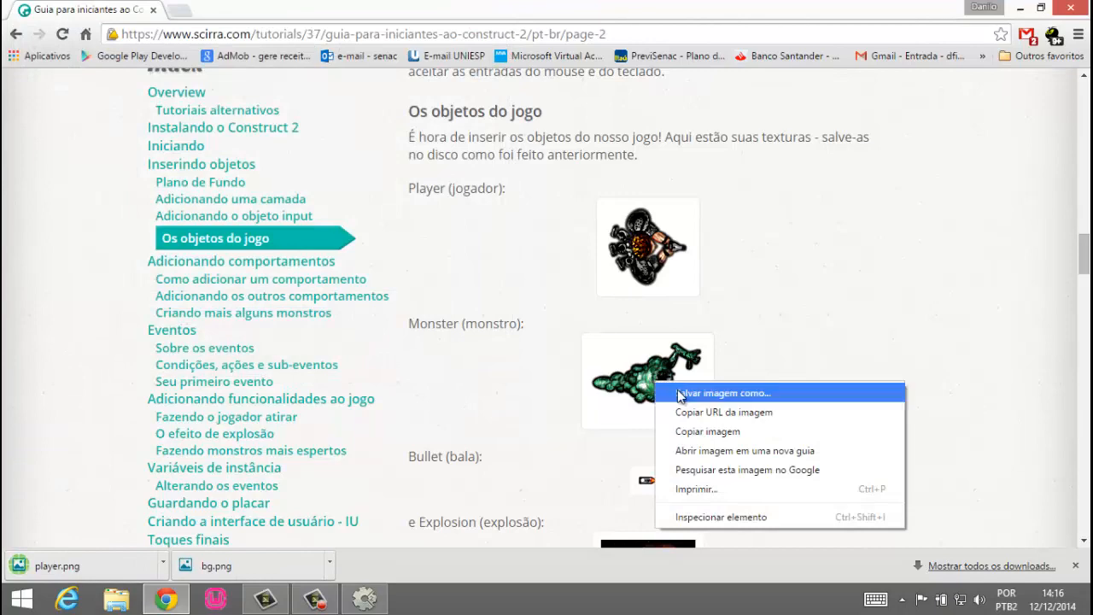
left_click(679, 392)
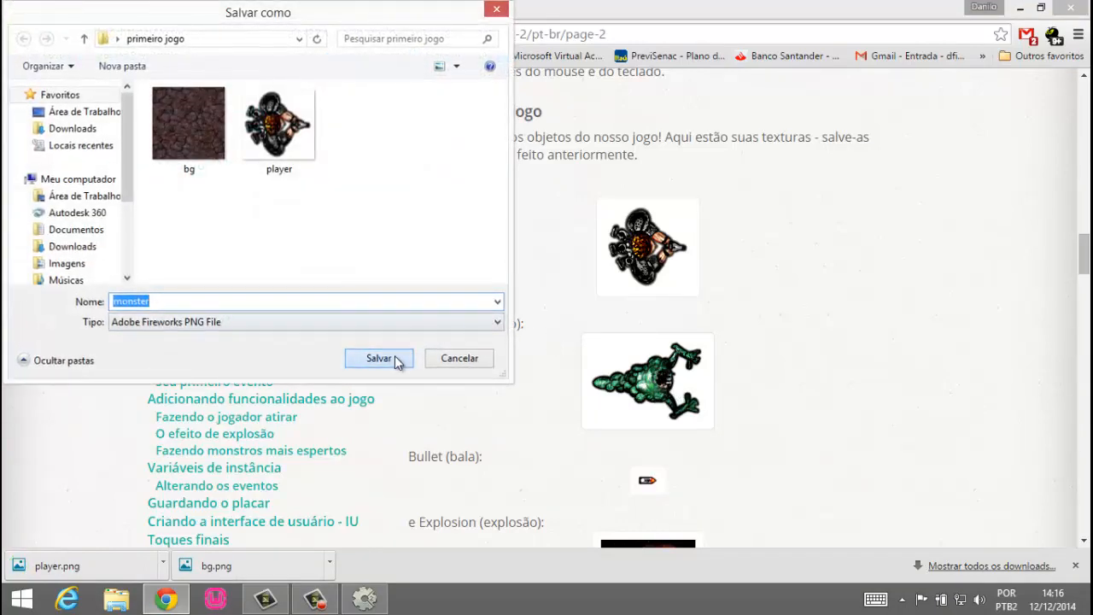
left_click(397, 359)
Step: Save the guide's Bullet and Explosion textures in the primeiro jogo folder as bullet and explode PNG files
scroll(892, 293, "down", 3)
right_click(651, 247)
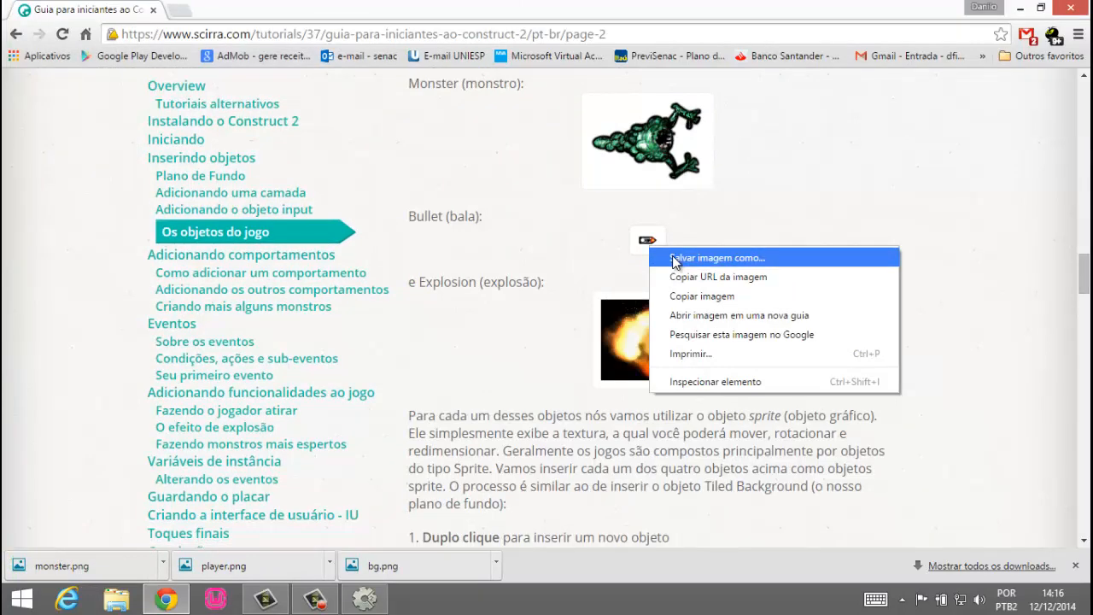
left_click(672, 256)
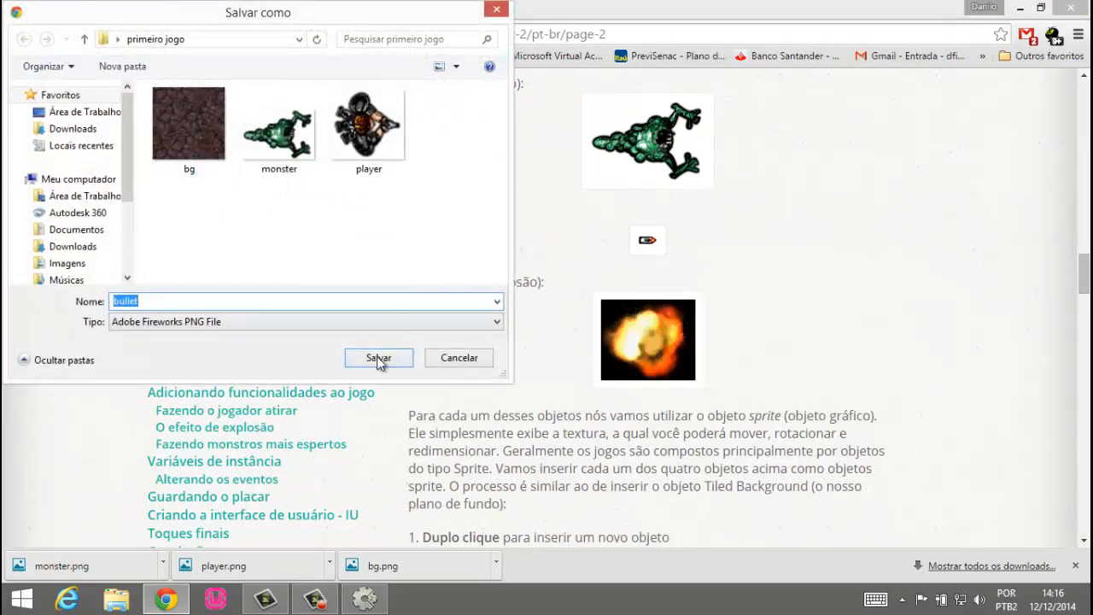
left_click(380, 359)
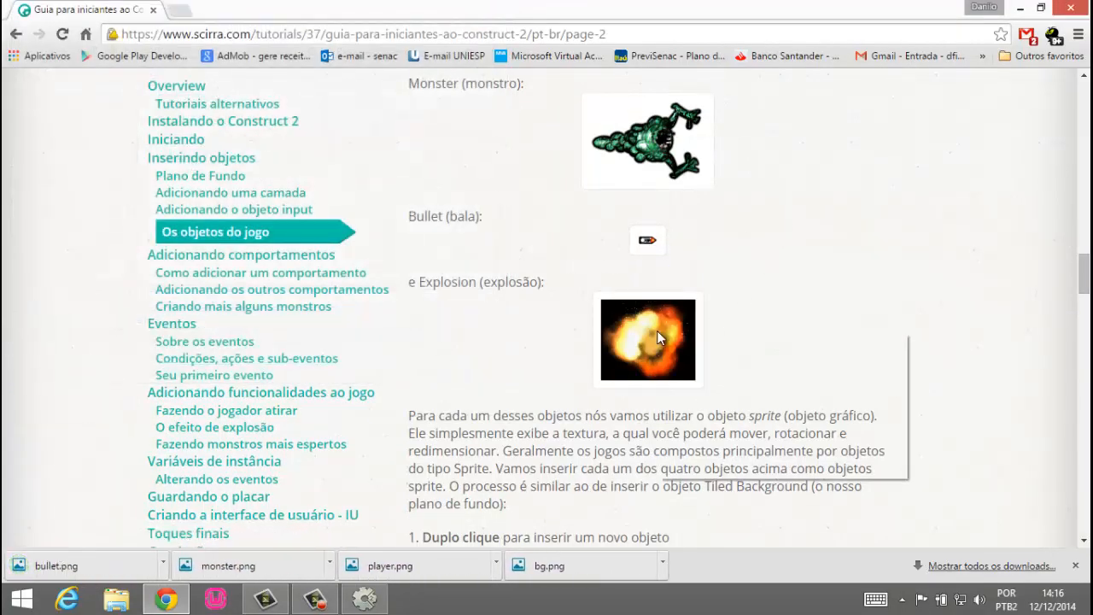
right_click(656, 332)
left_click(672, 343)
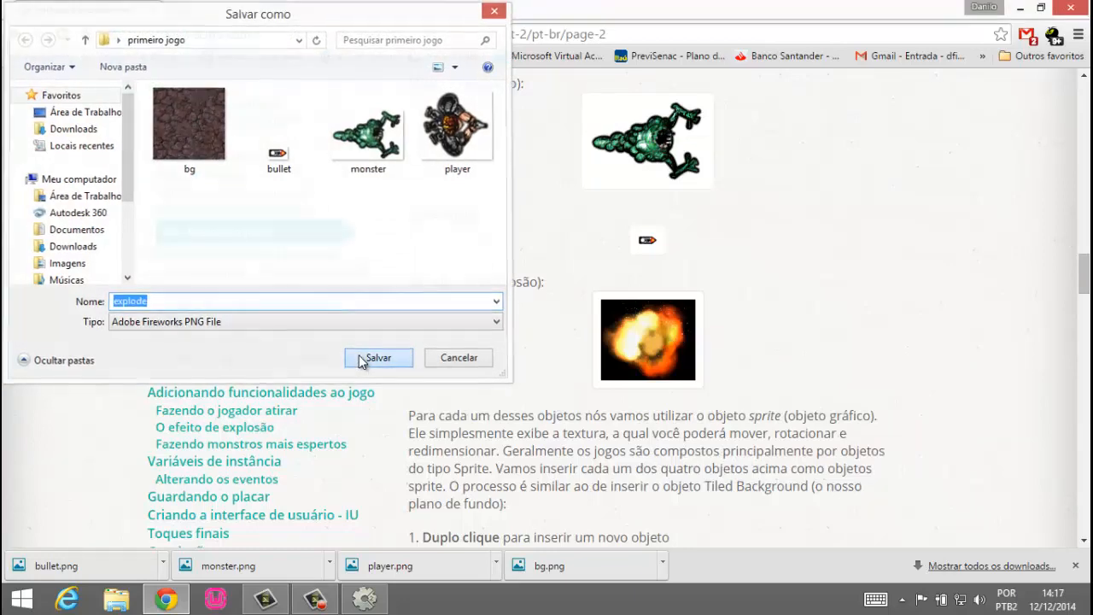
left_click(361, 362)
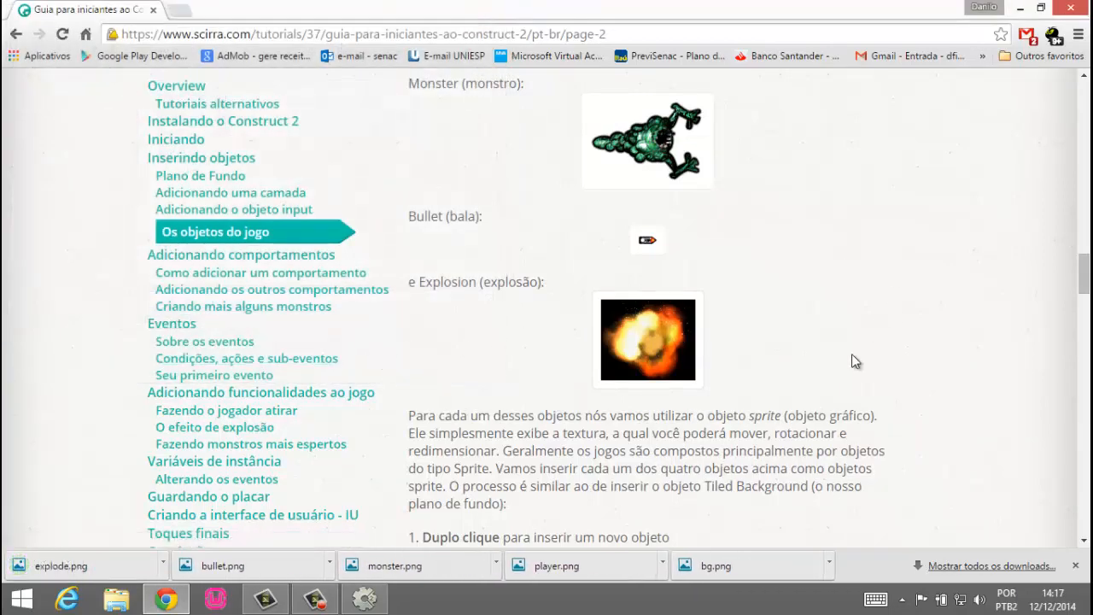
left_click(315, 598)
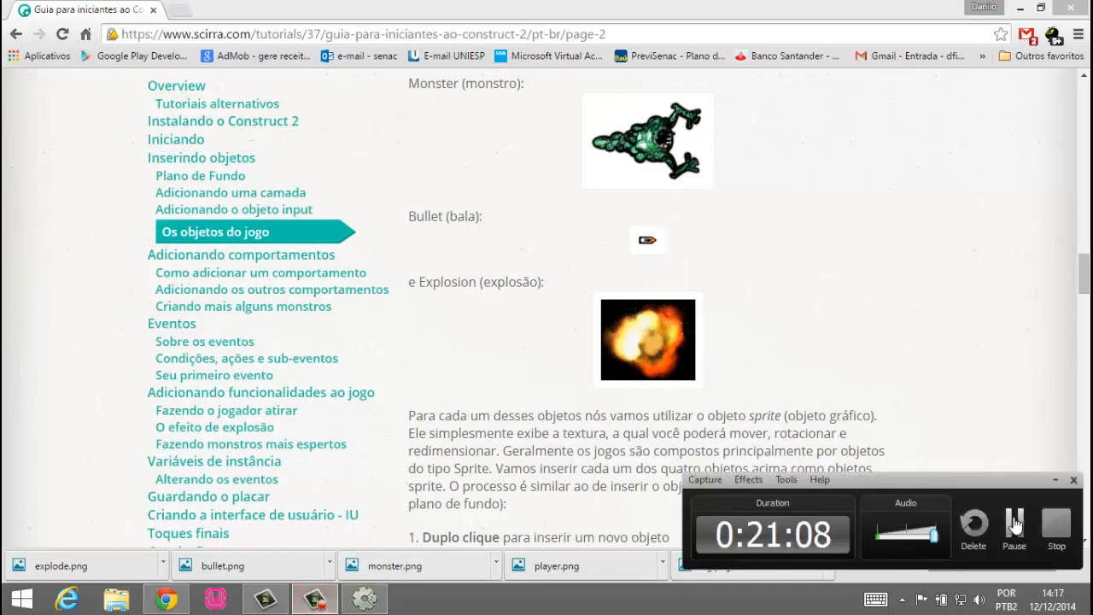
left_click(1015, 523)
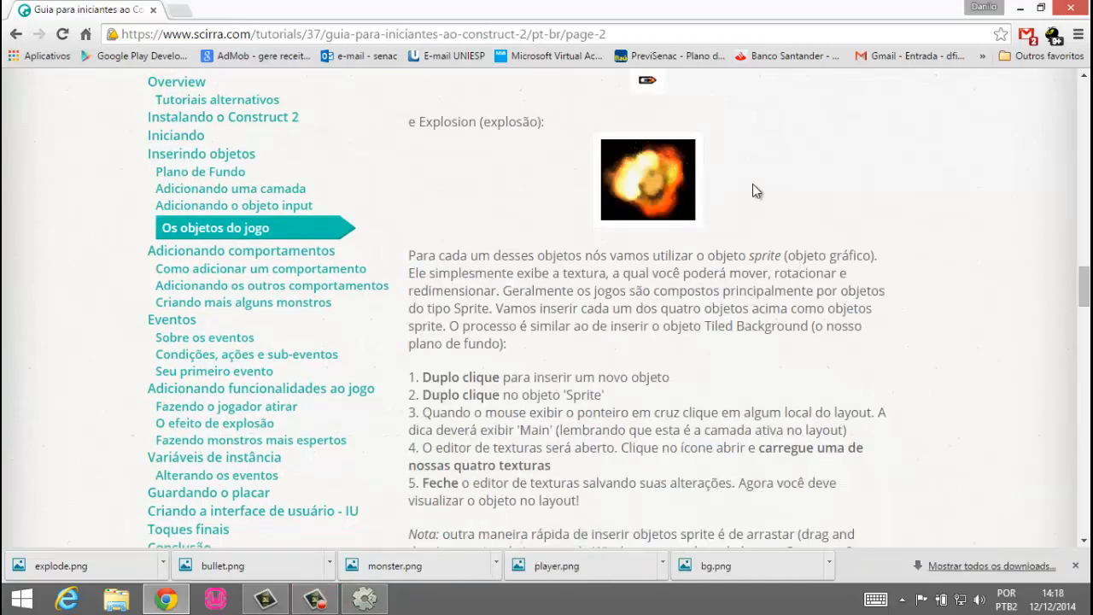
Step: Switch to Construct 2 and insert a Sprite object named Player near the upper-left corner of the MainScene layout, on the Main layer
left_click(365, 599)
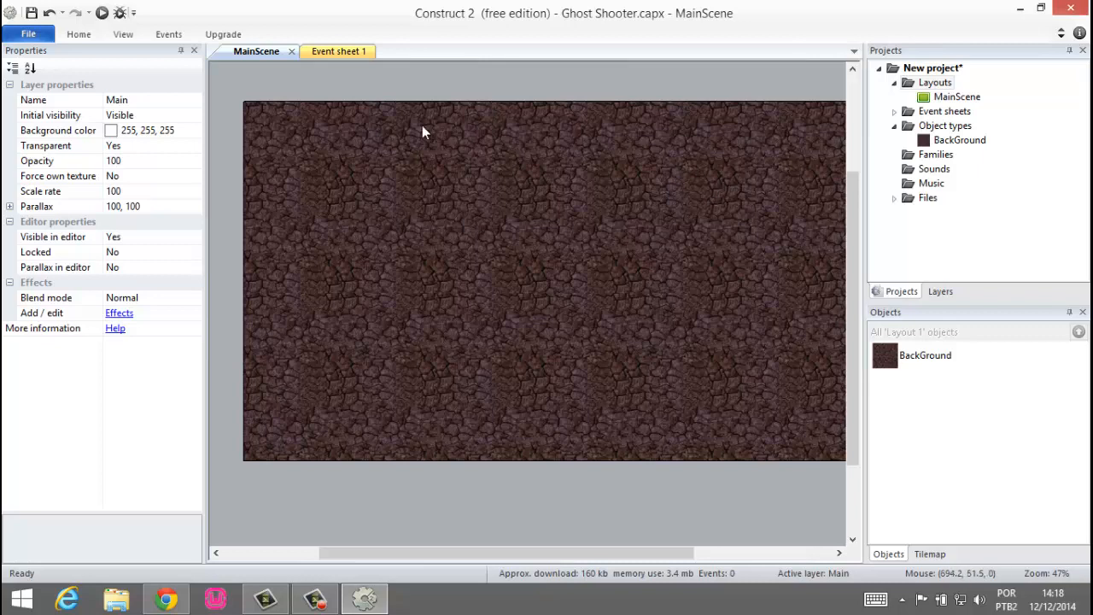
right_click(323, 166)
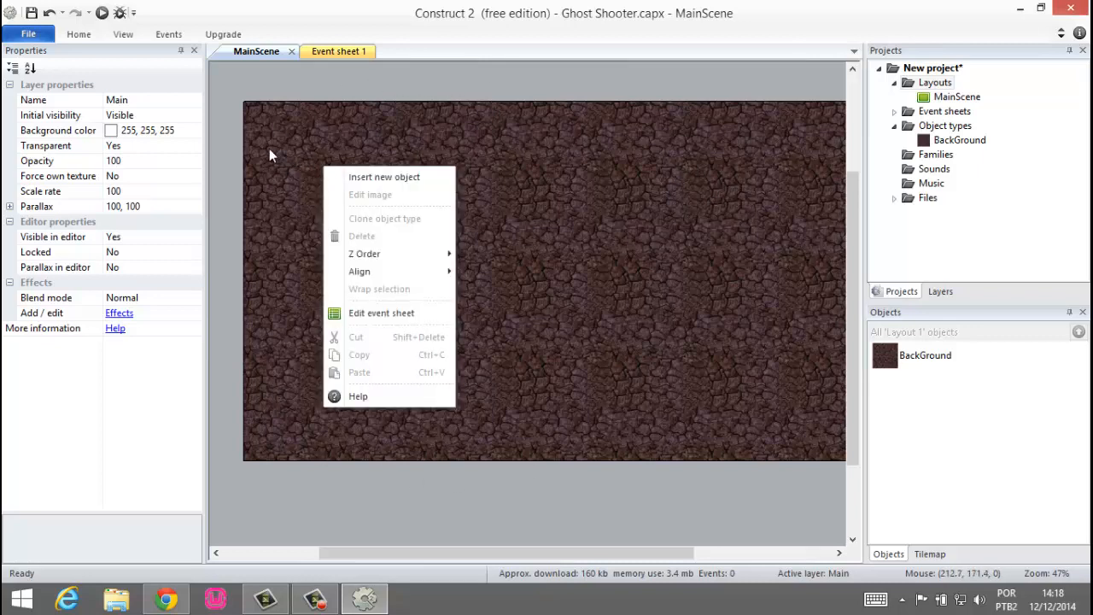
left_click(372, 178)
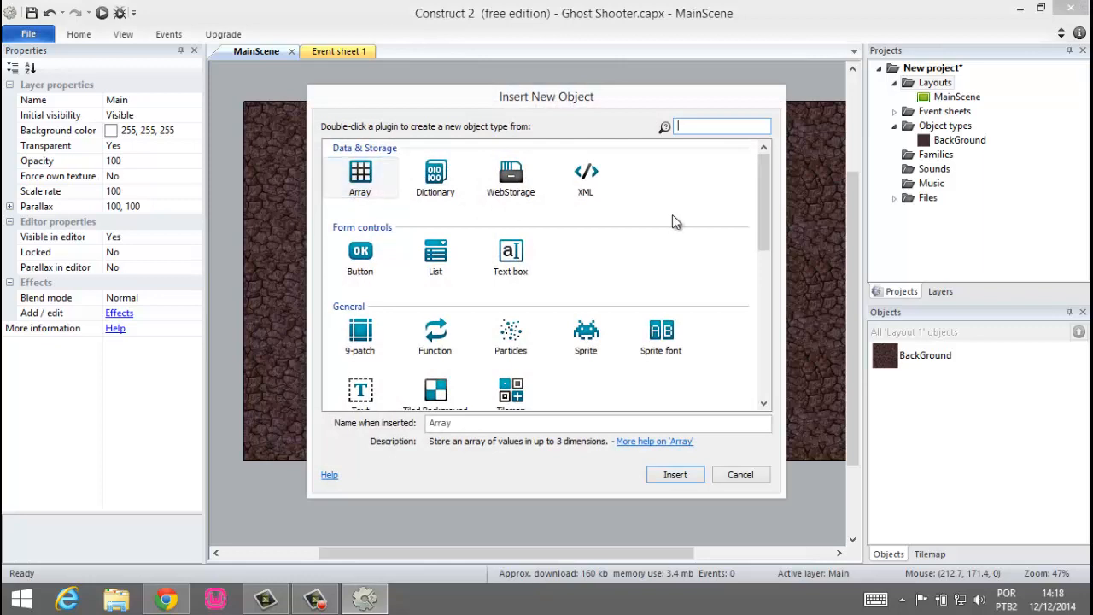
left_click_drag(762, 190, 763, 215)
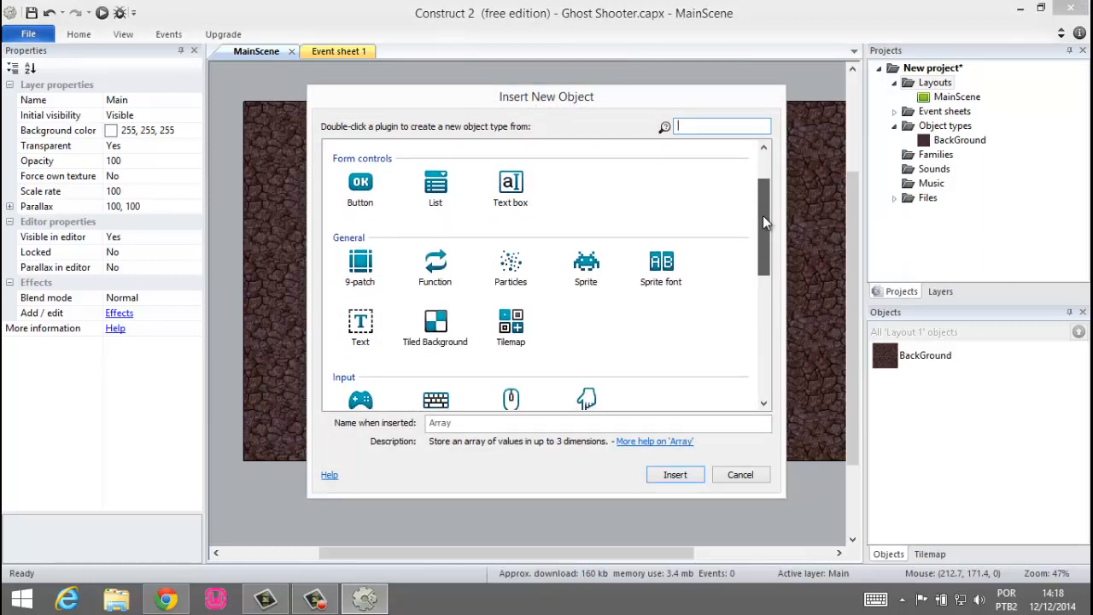
type("s")
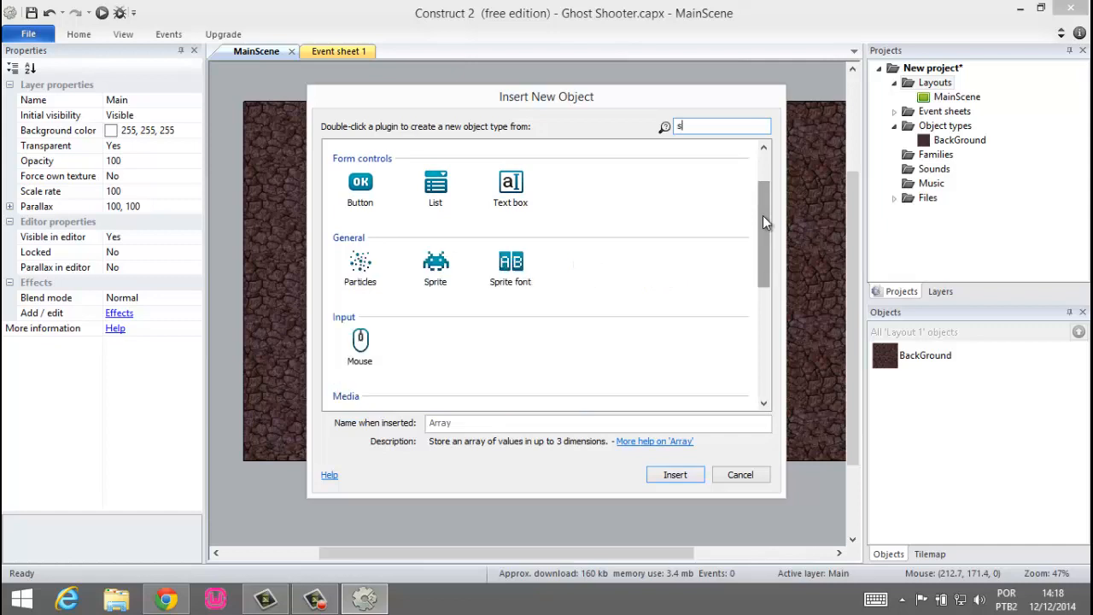
left_click(433, 272)
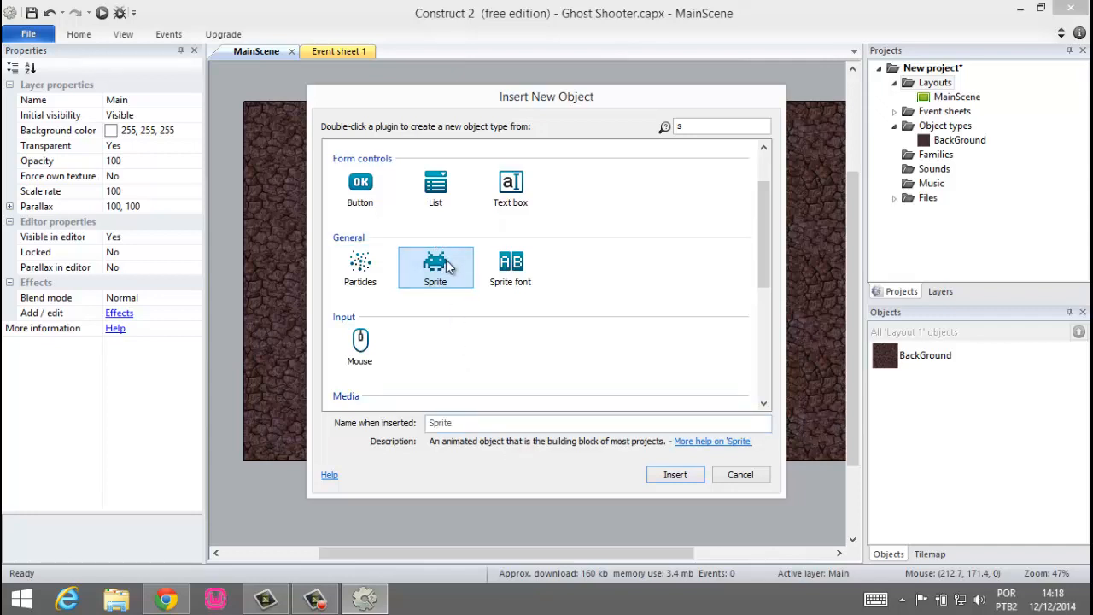
left_click(482, 422)
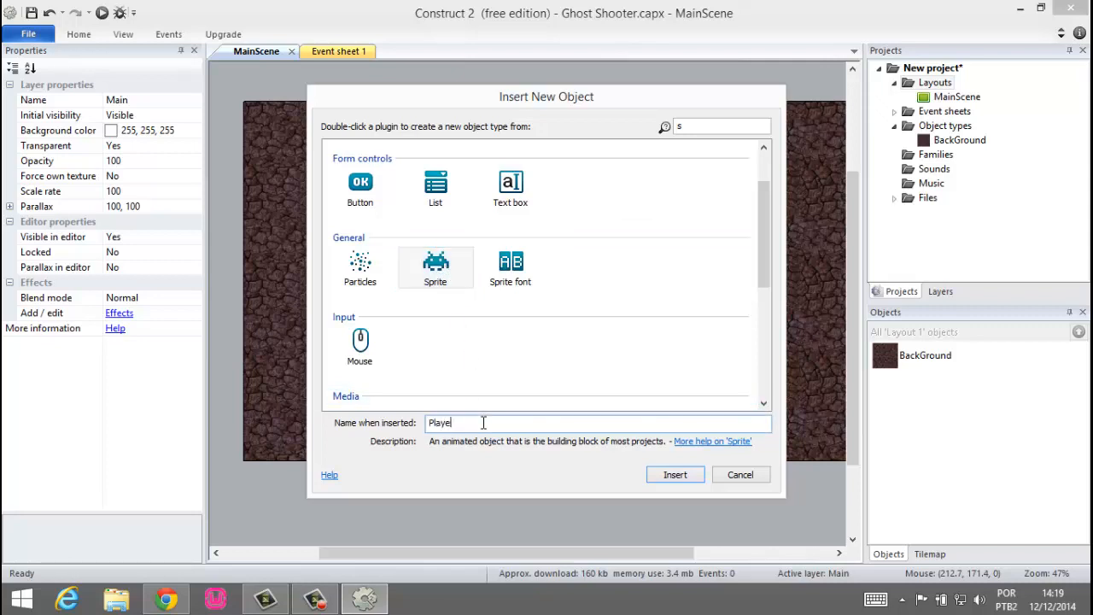
left_click(674, 475)
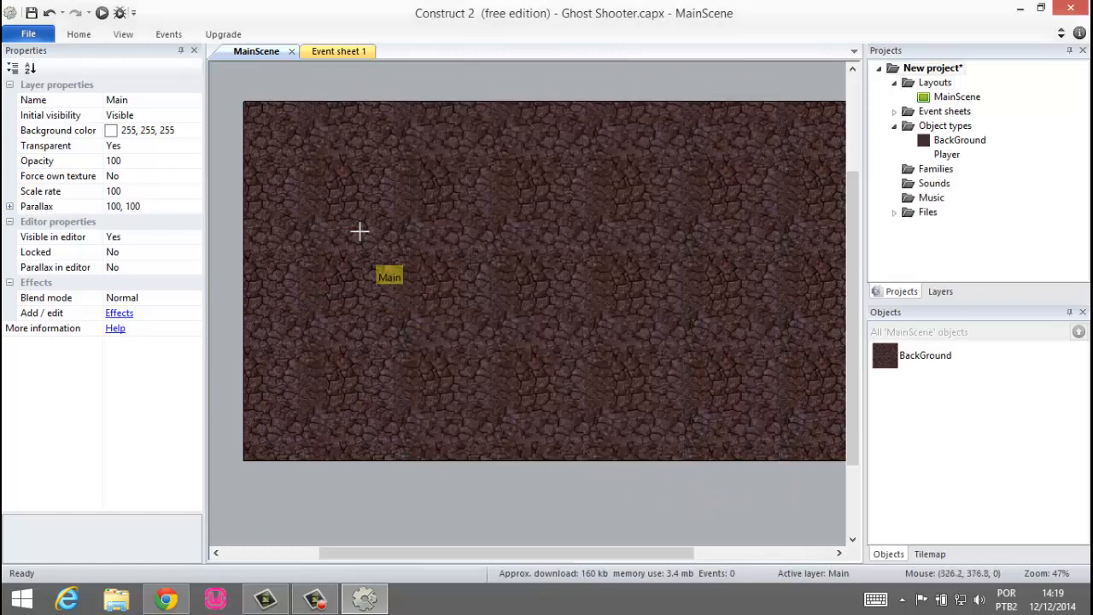
left_click(327, 178)
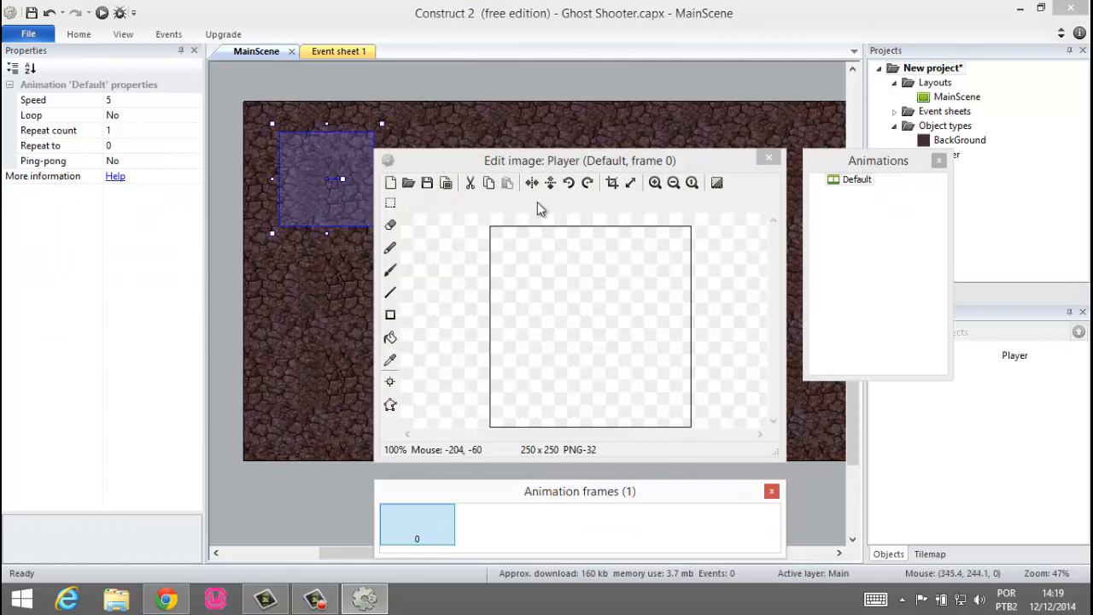
Step: Load the player image from the primeiro jogo folder as the Player sprite's default frame
left_click(391, 359)
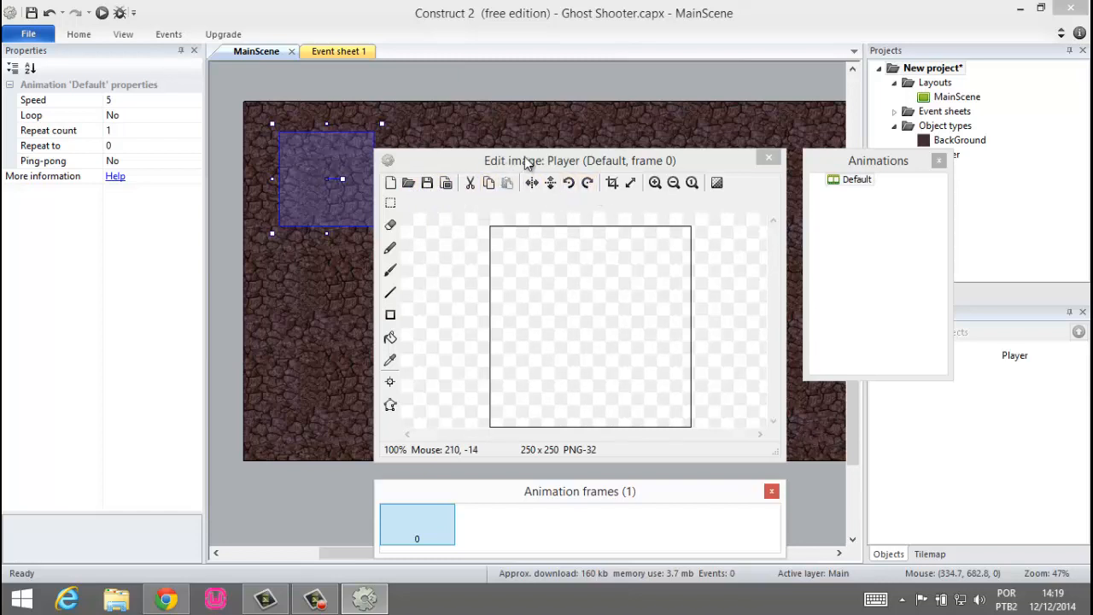
left_click_drag(524, 163, 526, 111)
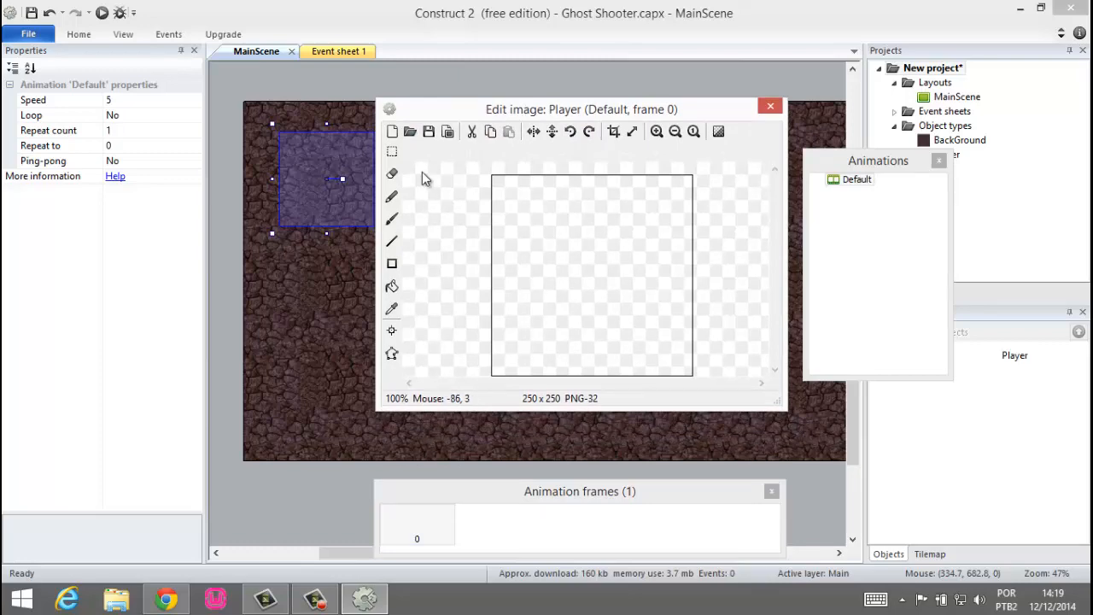
left_click(410, 131)
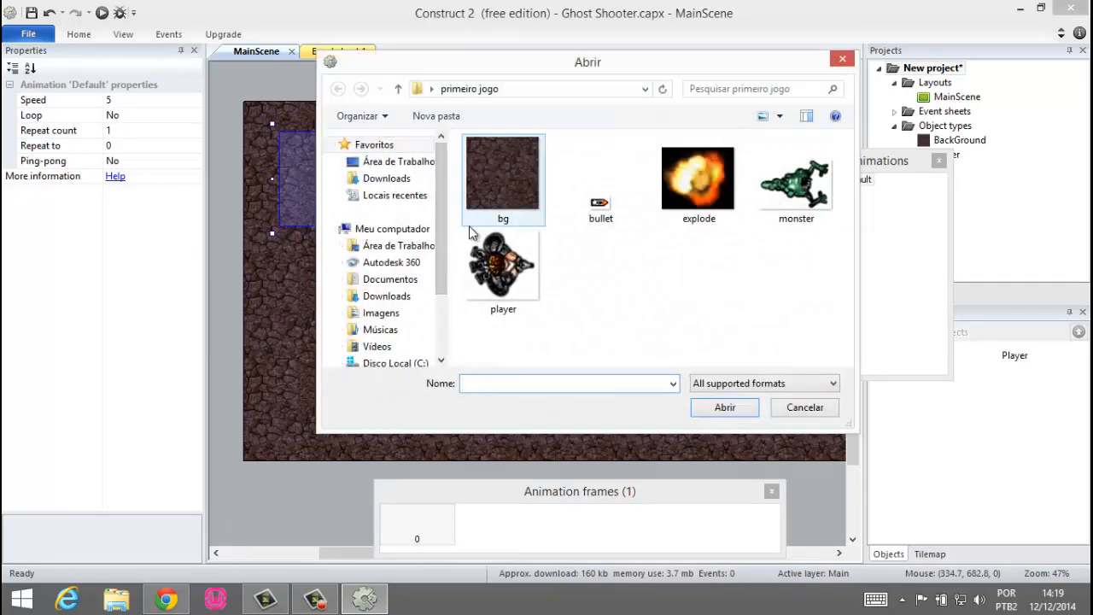
left_click(512, 266)
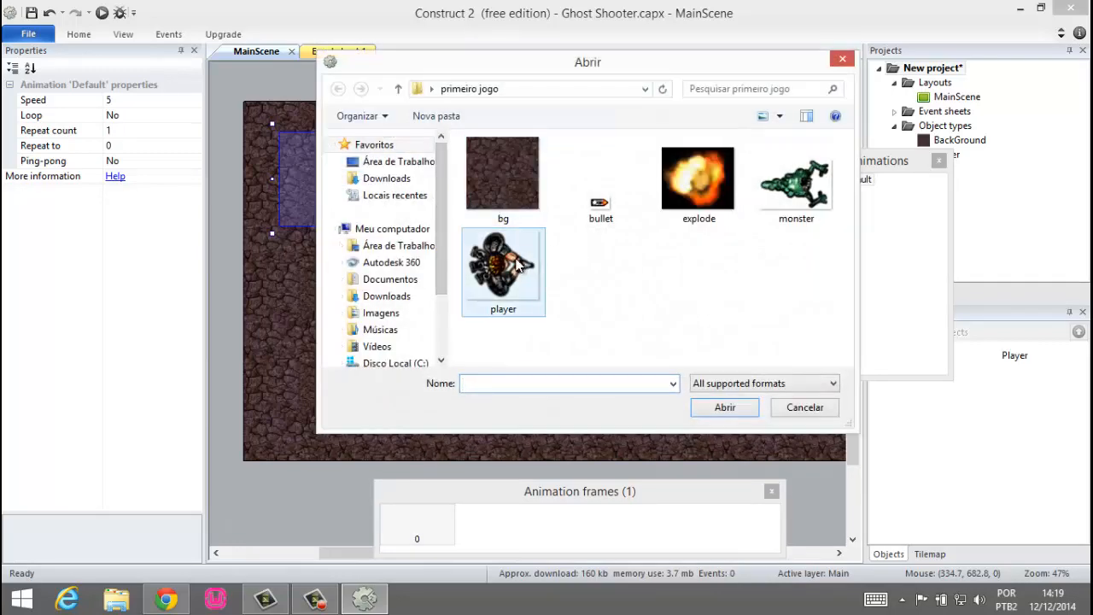
left_click(724, 408)
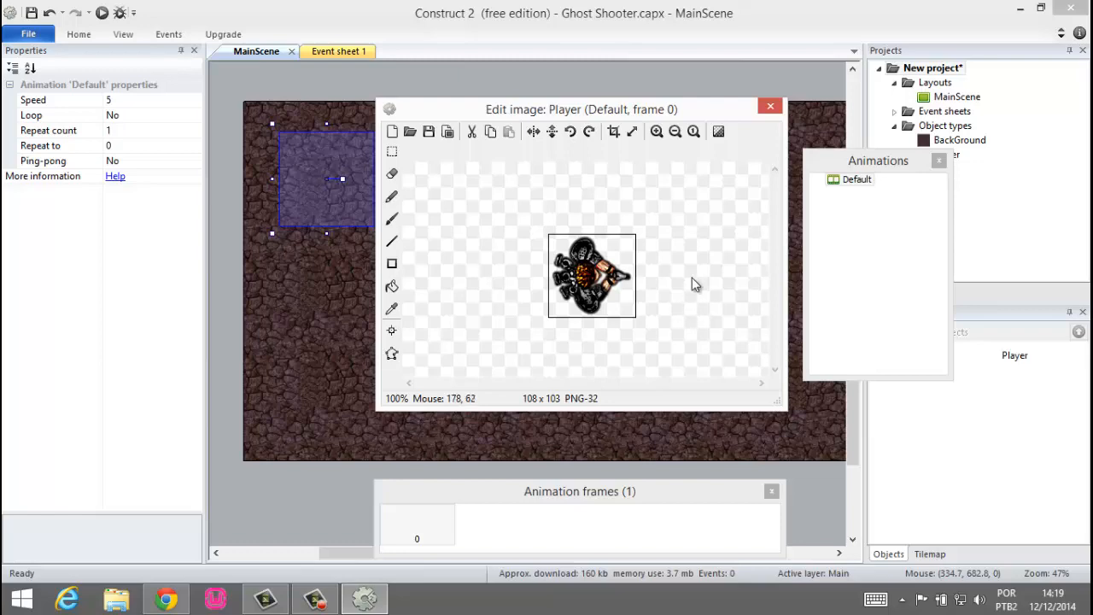
left_click(315, 599)
left_click(1007, 522)
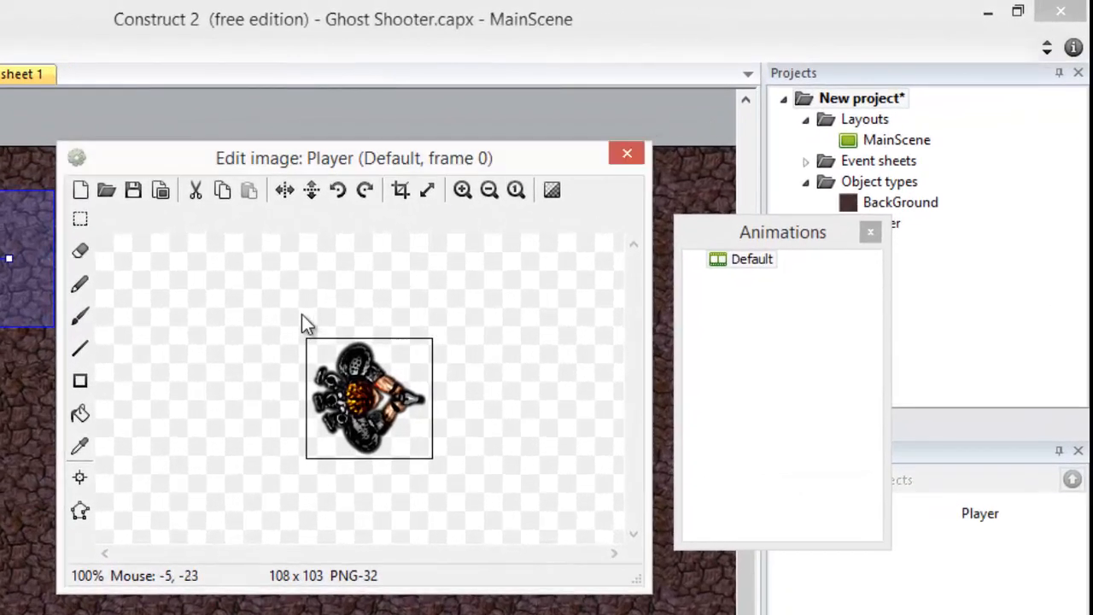
Step: Add a new image point to the Player sprite's frame, keeping the image points list clear of the drawing
left_click(80, 479)
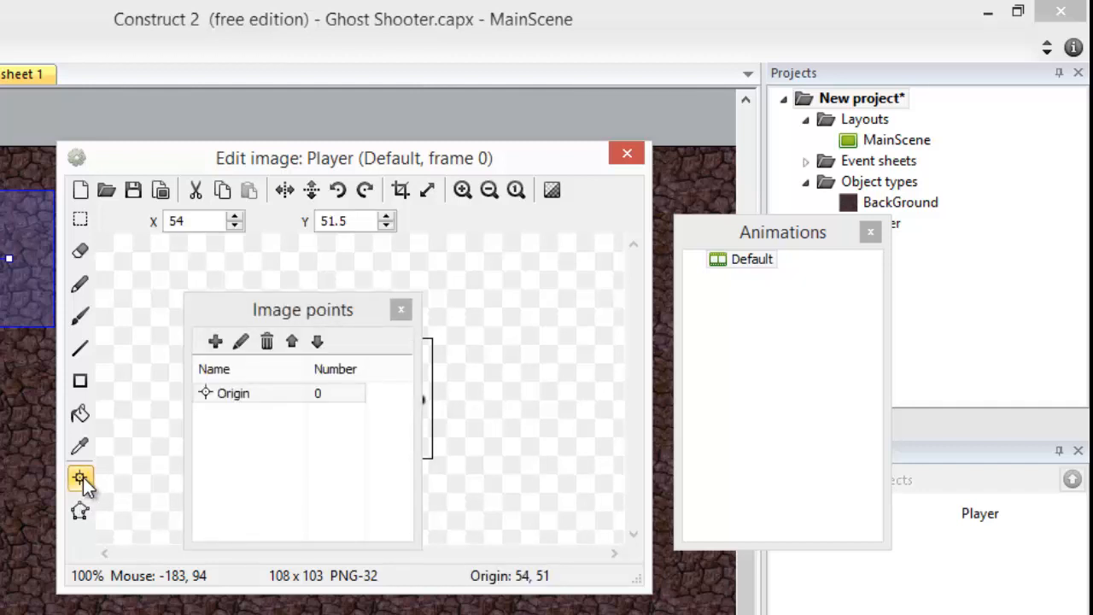
left_click_drag(314, 316, 630, 273)
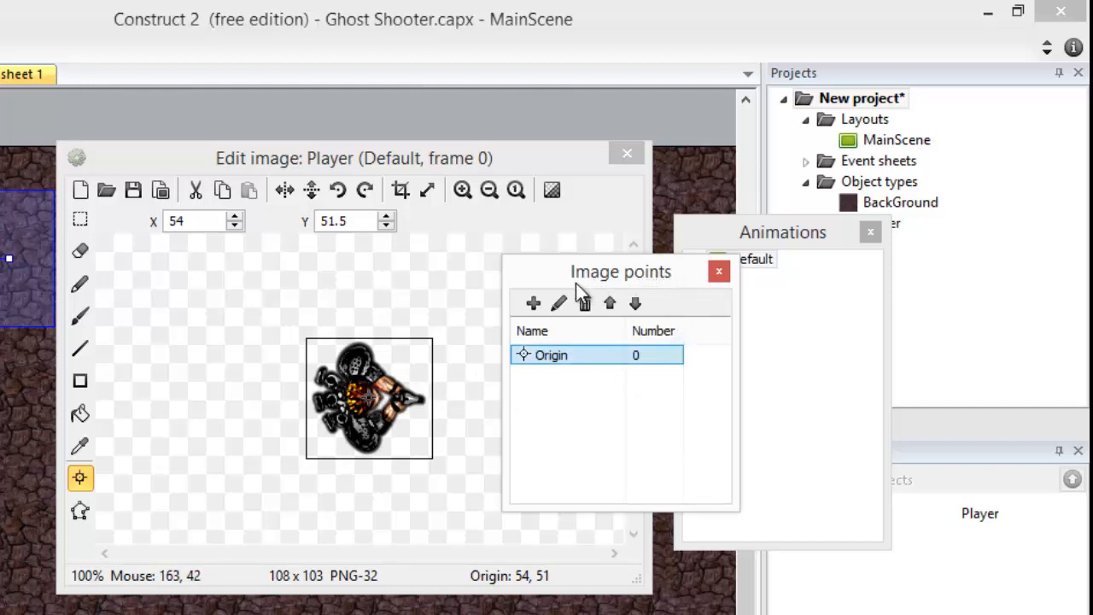
left_click(533, 303)
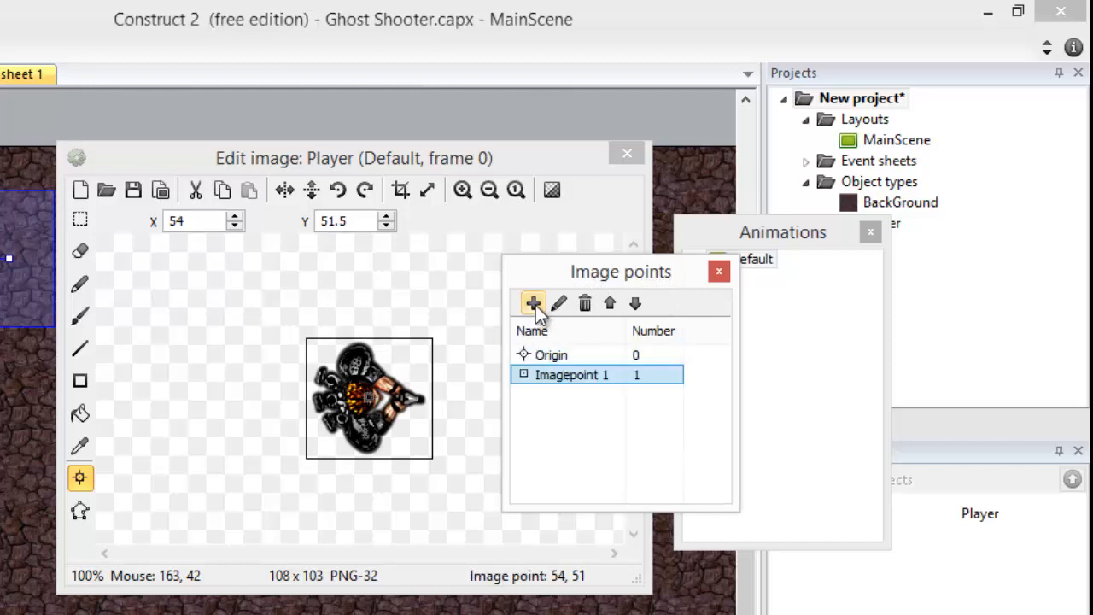
Step: Rename the Player sprite's new image point as weapon
left_click(598, 376)
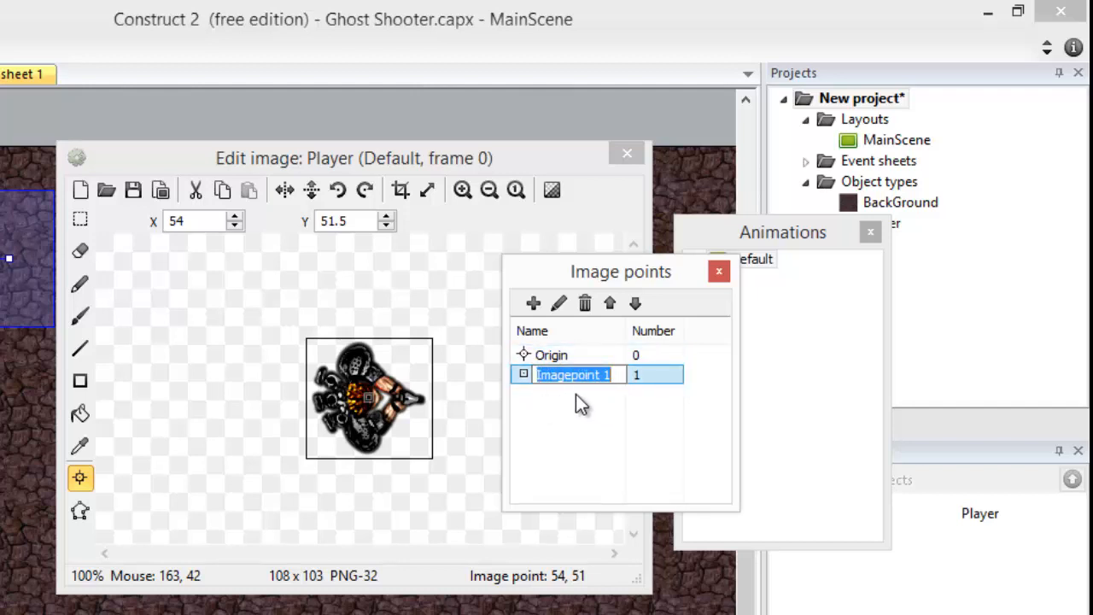
left_click(234, 613)
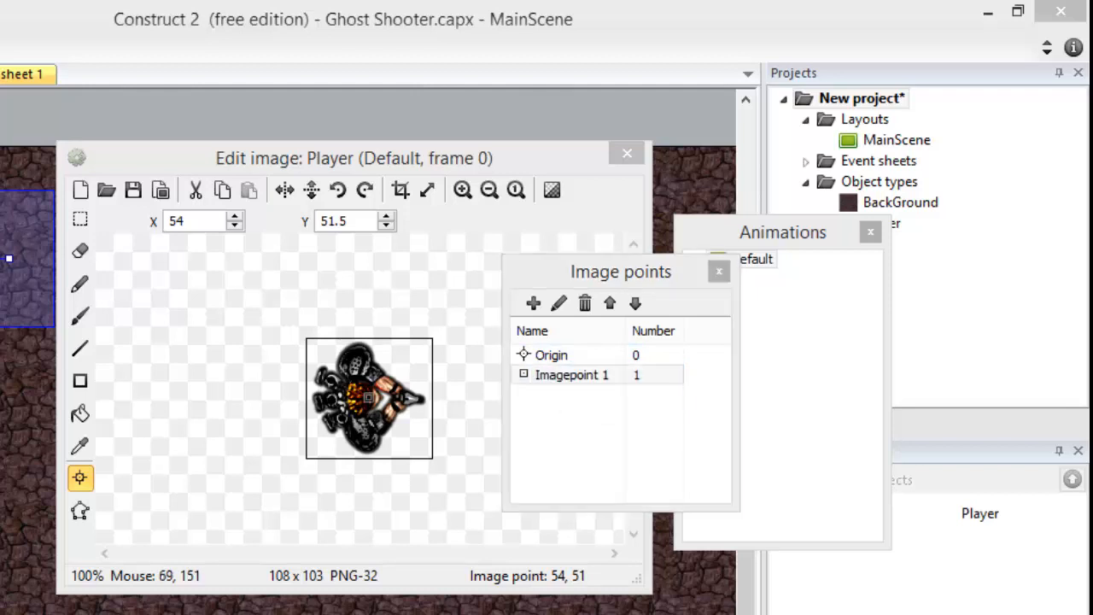
left_click(632, 613)
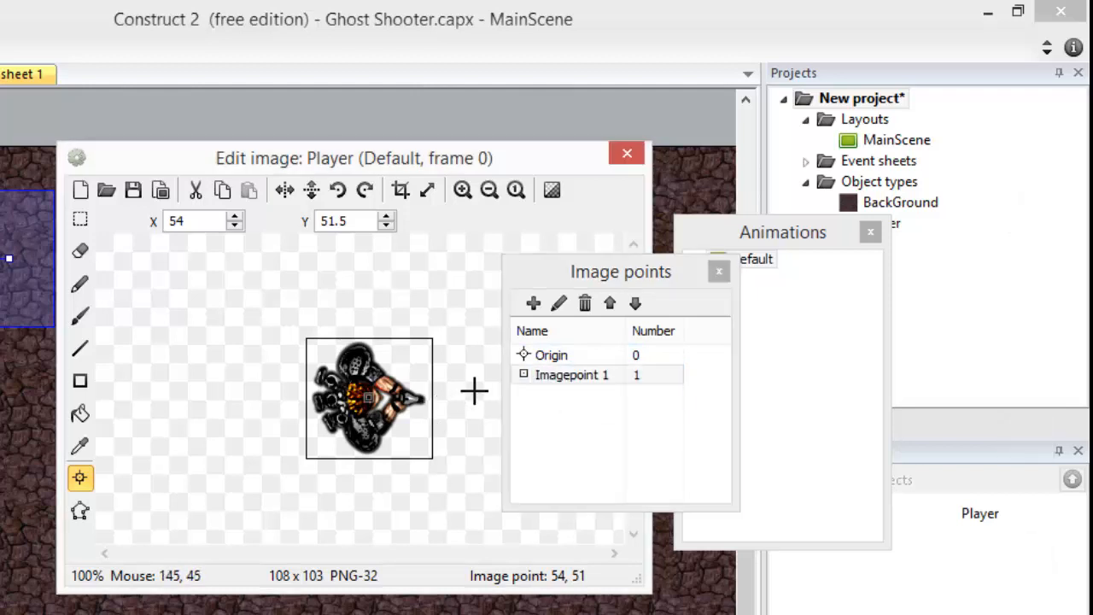
left_click(536, 377)
left_click(555, 378)
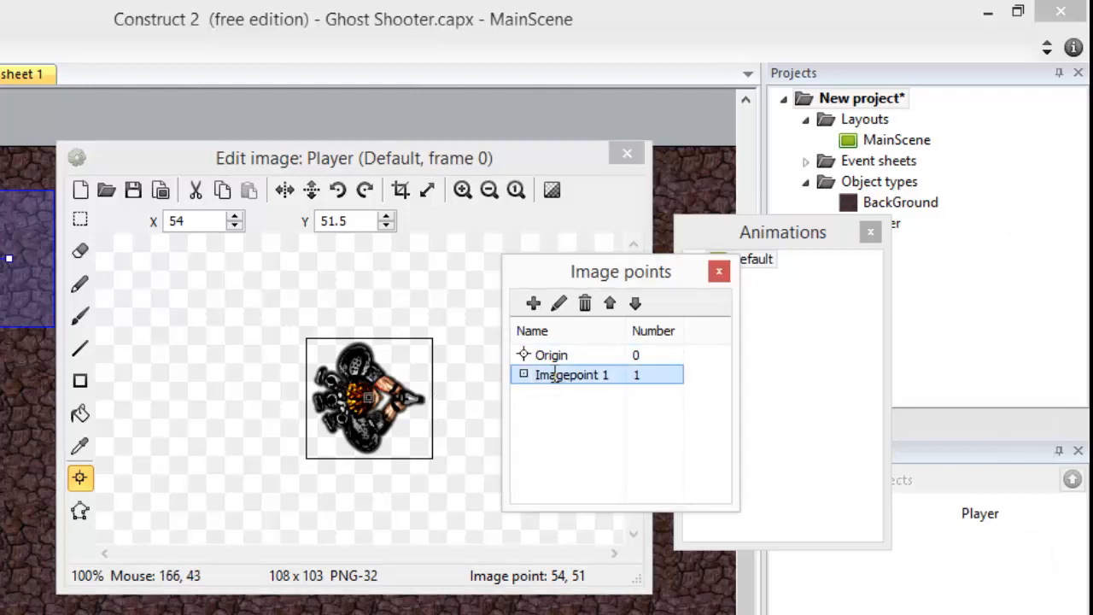
left_click_drag(616, 378, 492, 376)
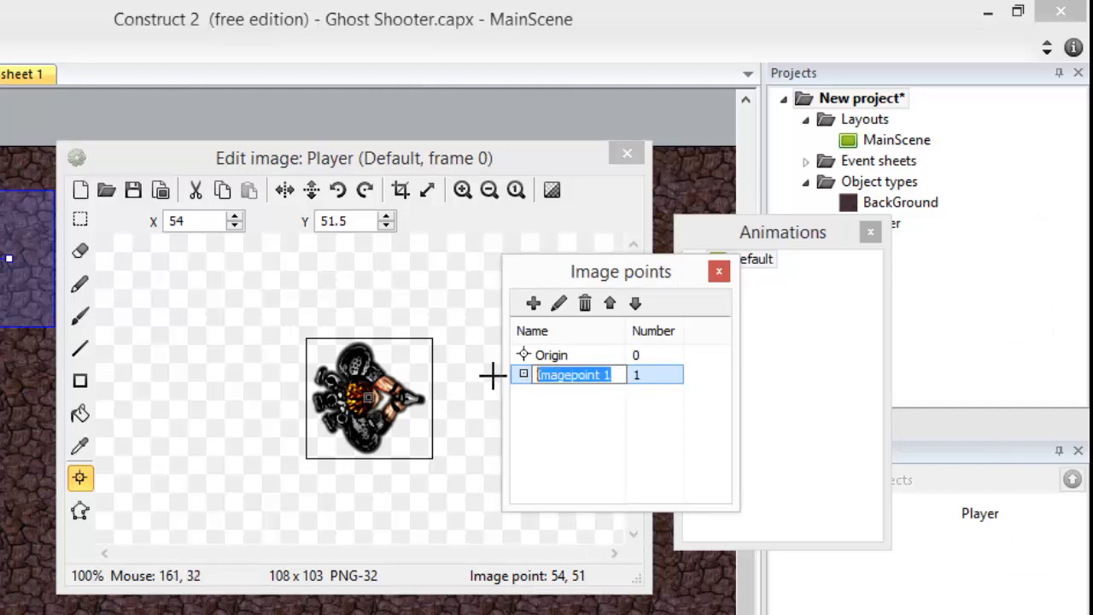
type("we")
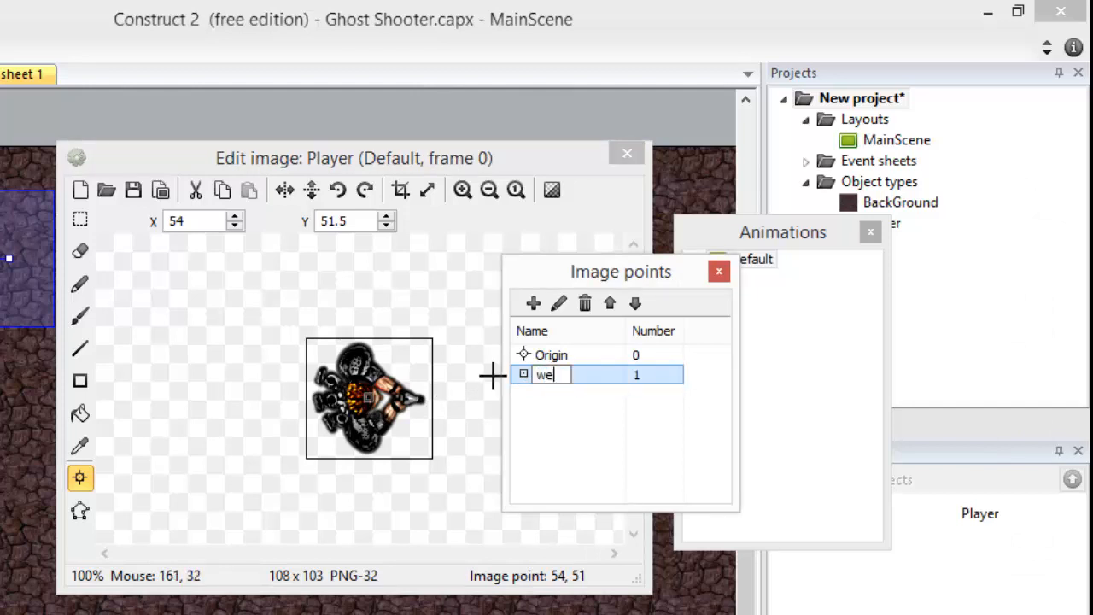
type("apon")
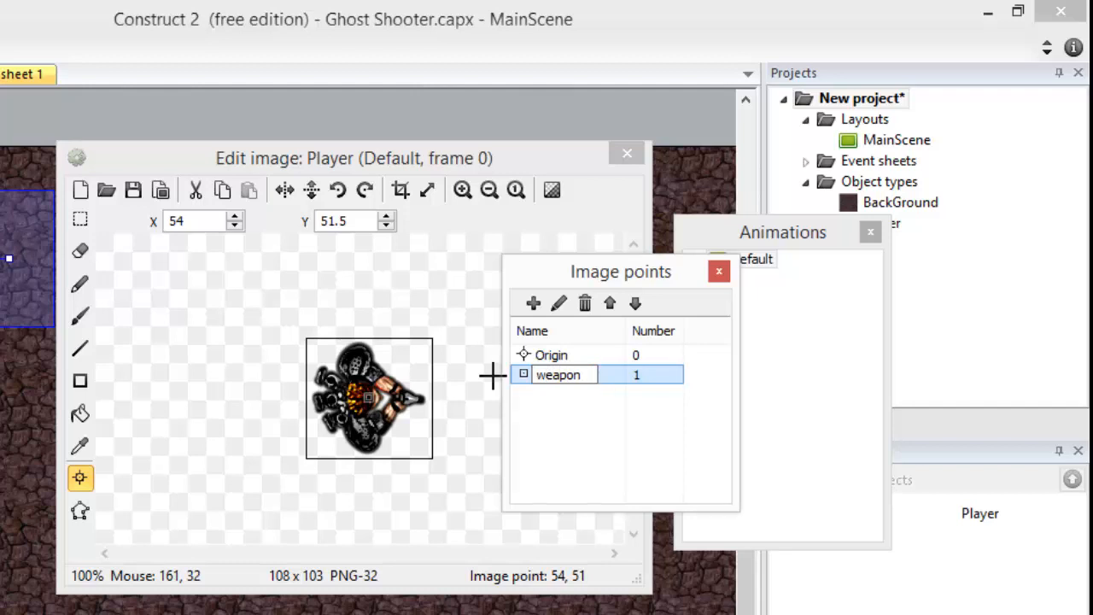
key("Return")
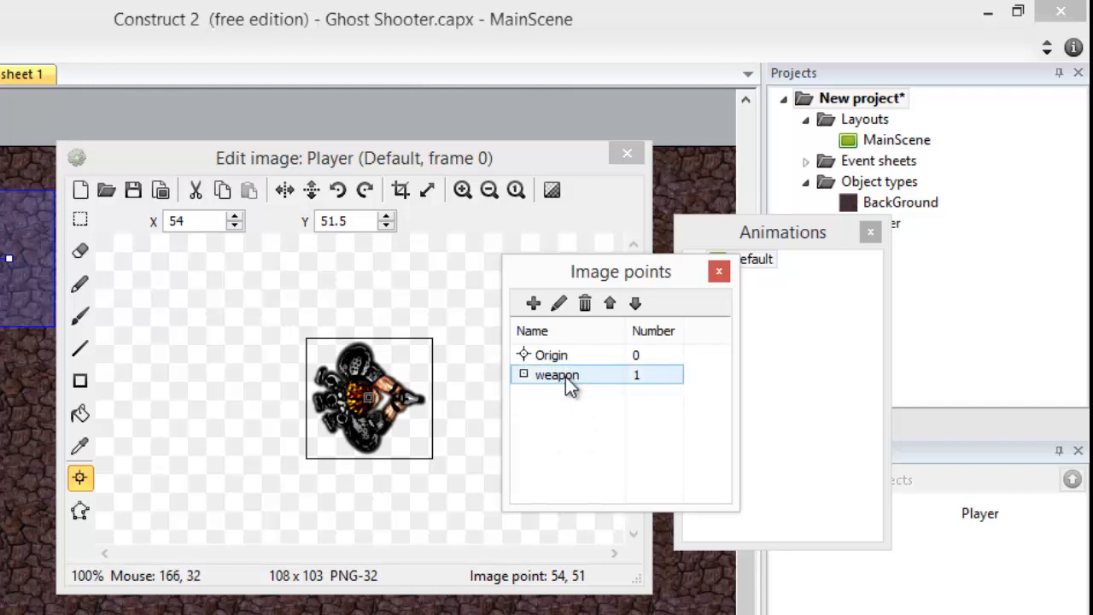
Step: Place the weapon image point at the tip of the player's gun, at X 100, Y 52
left_click(565, 393)
left_click(557, 377)
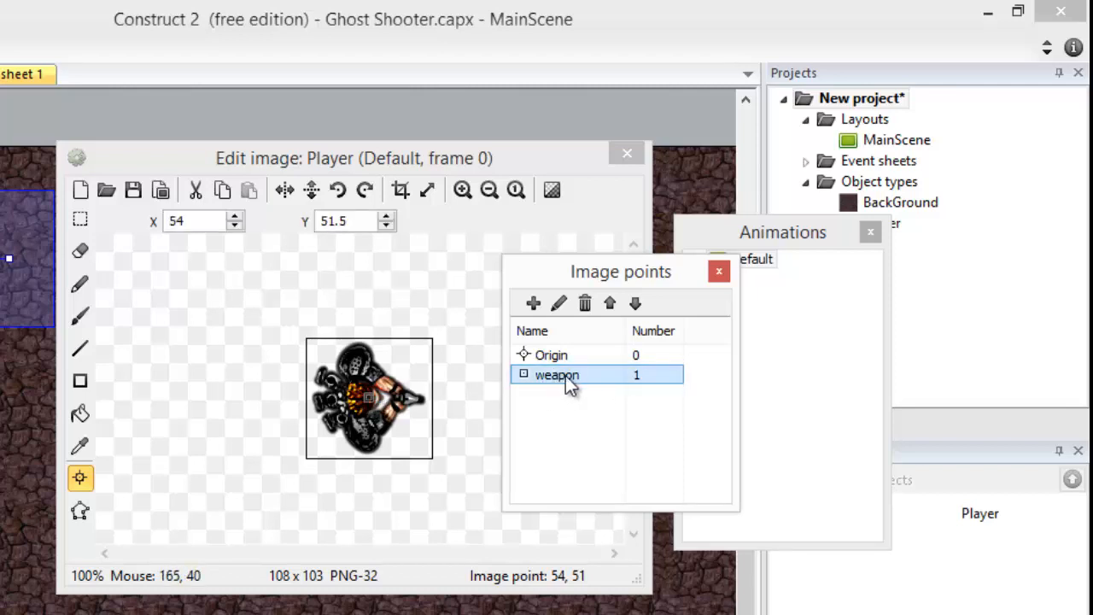
double_click(561, 372)
left_click(547, 396)
left_click(530, 376)
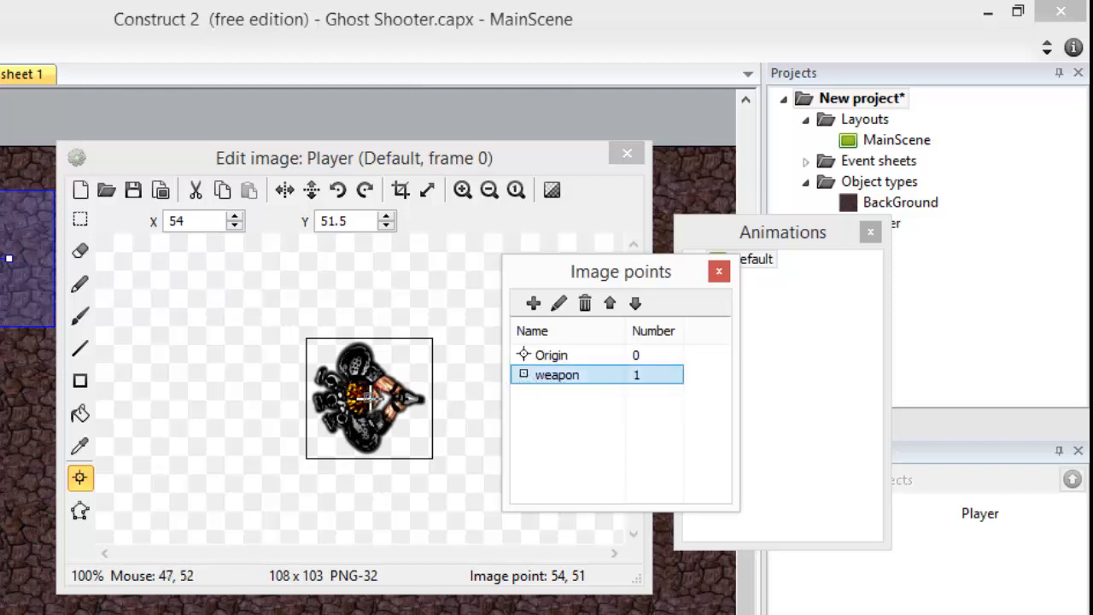
left_click(423, 398)
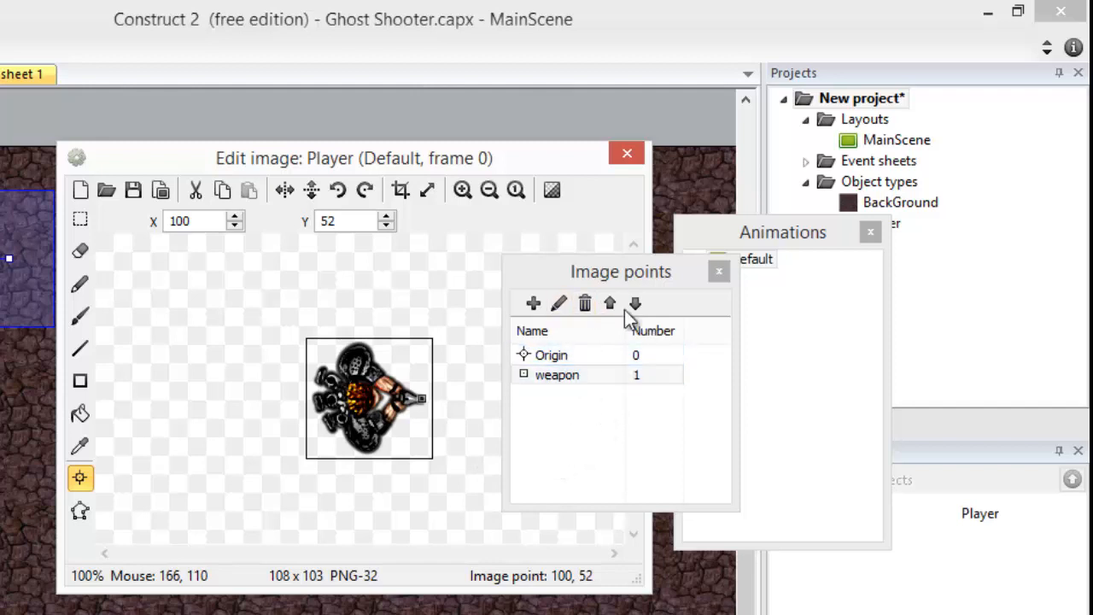
Step: Check the positions of the weapon and Origin image points and close the Player image editor
left_click(613, 374)
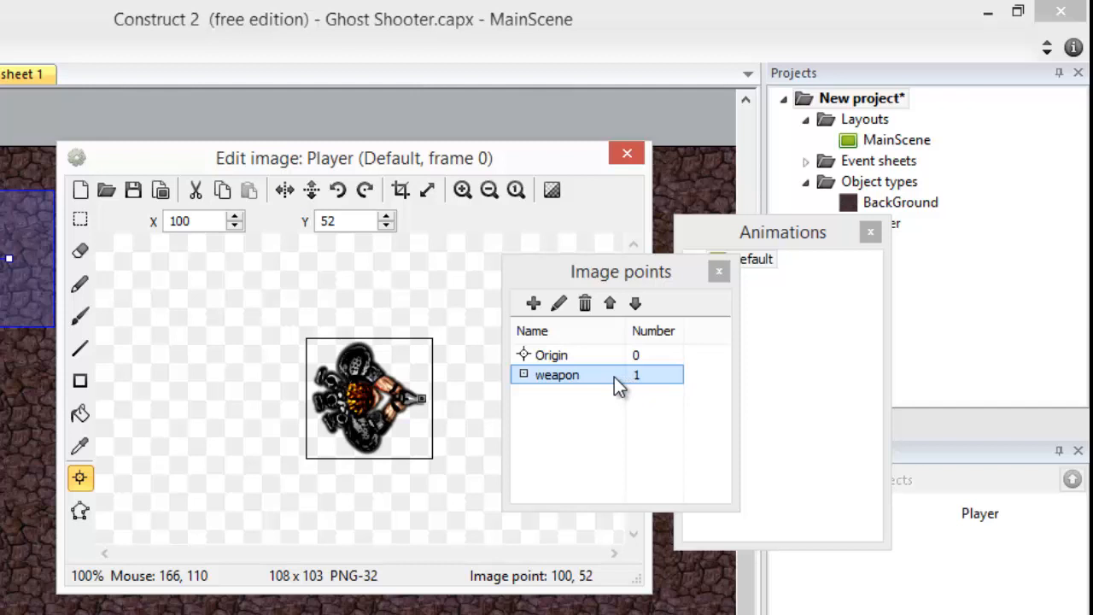
left_click(553, 357)
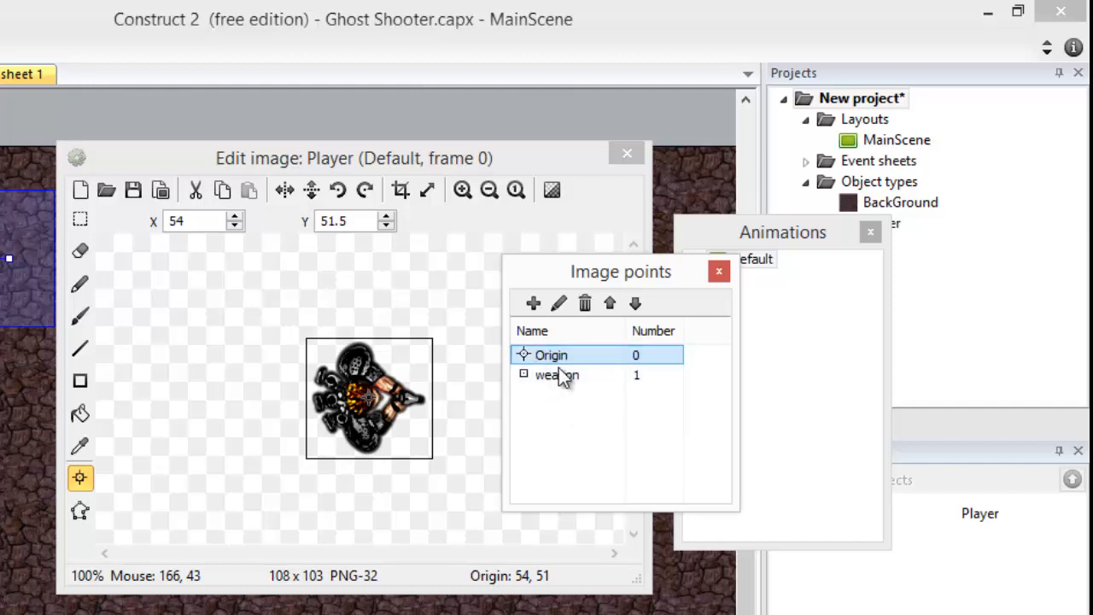
left_click(719, 273)
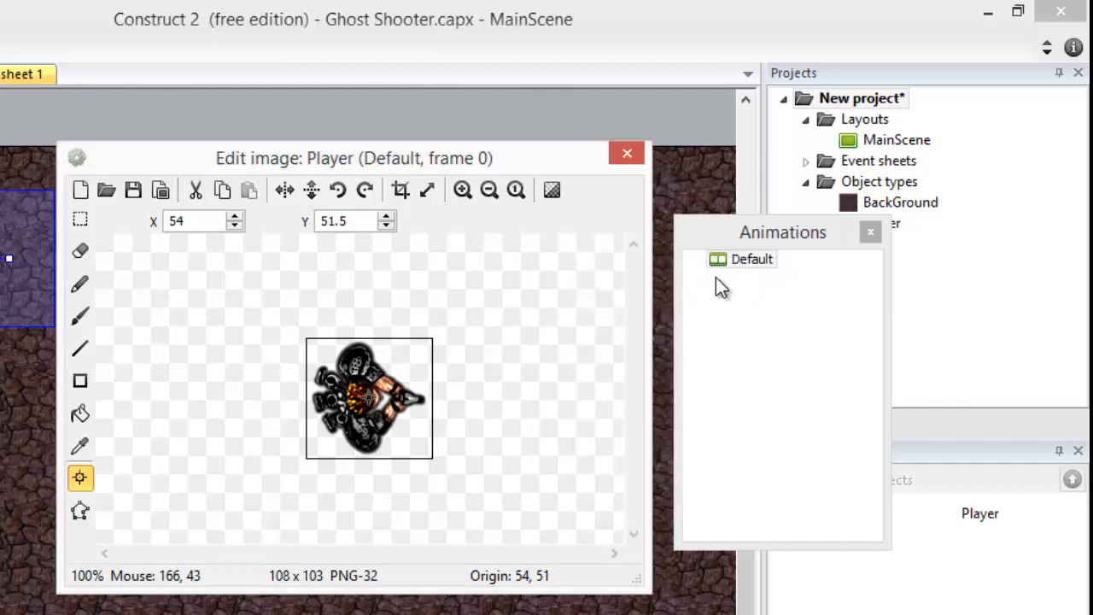
left_click(628, 158)
left_click(243, 309)
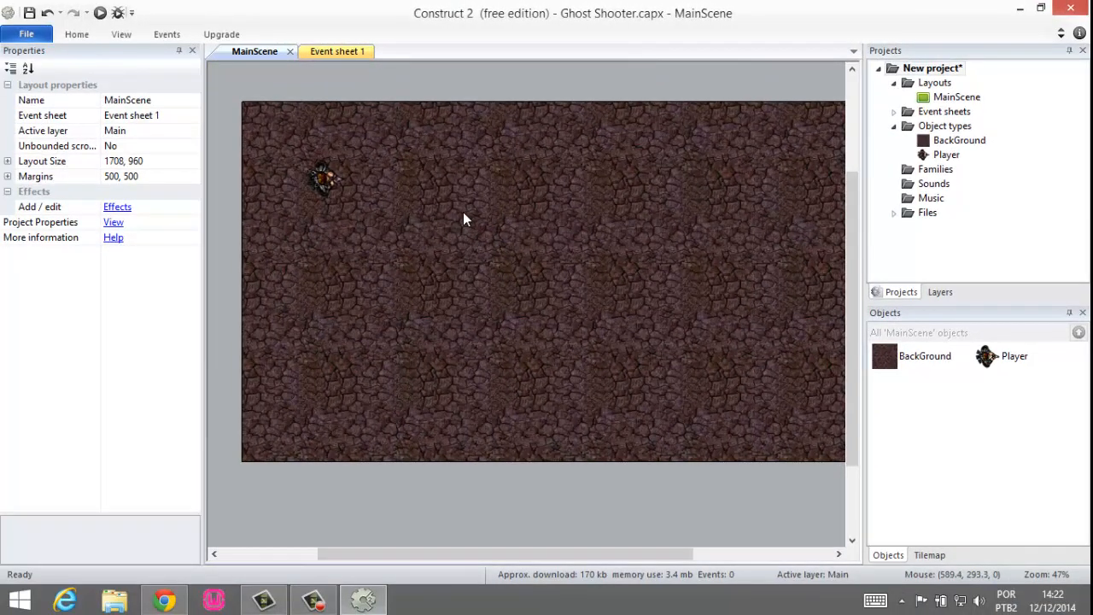
Step: Insert a new sprite named Bullet and place it to the right of the player, at about 621, 300
right_click(415, 240)
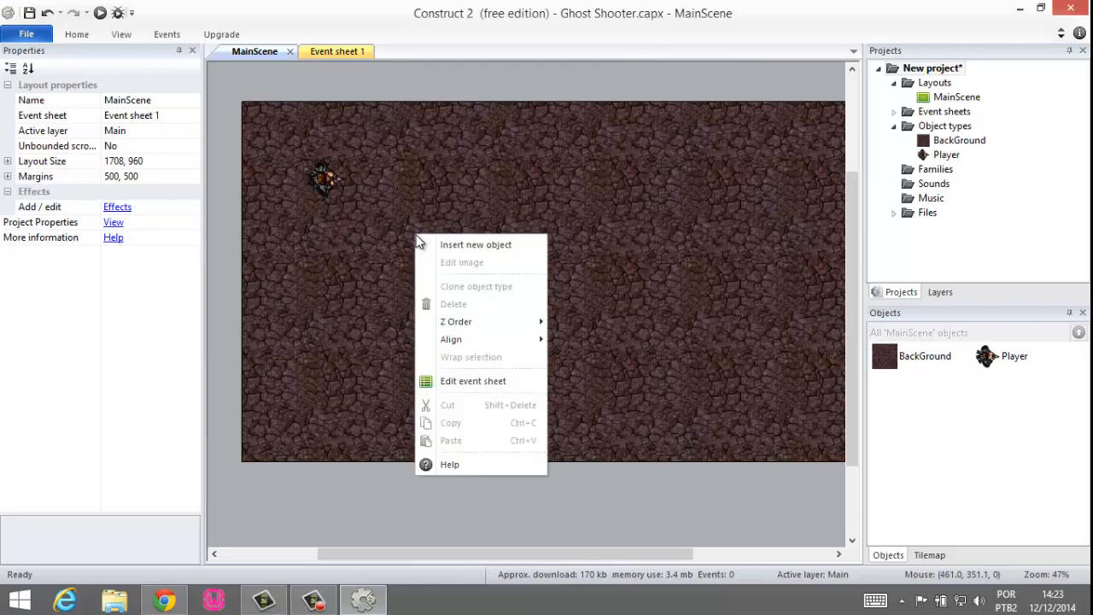
left_click(467, 246)
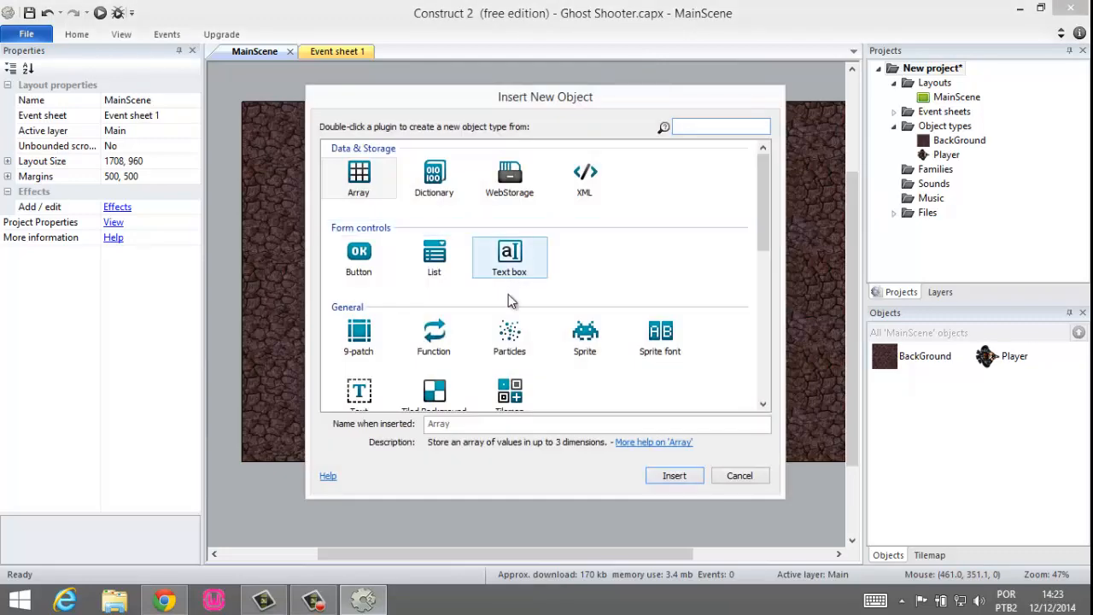
left_click(586, 338)
left_click(481, 422)
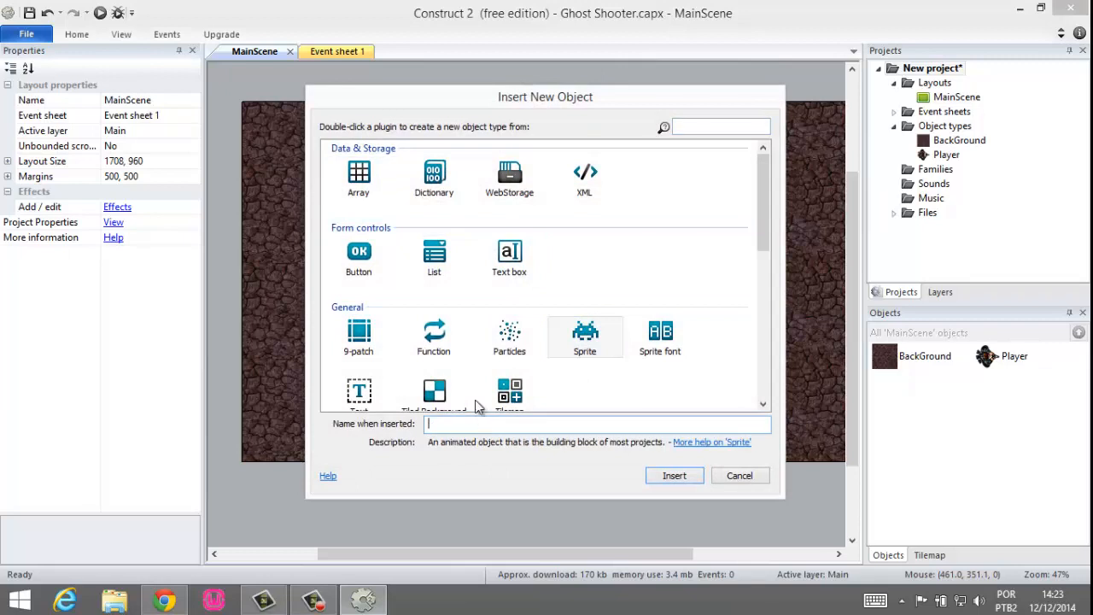
type("Bullet")
left_click(688, 475)
left_click(487, 213)
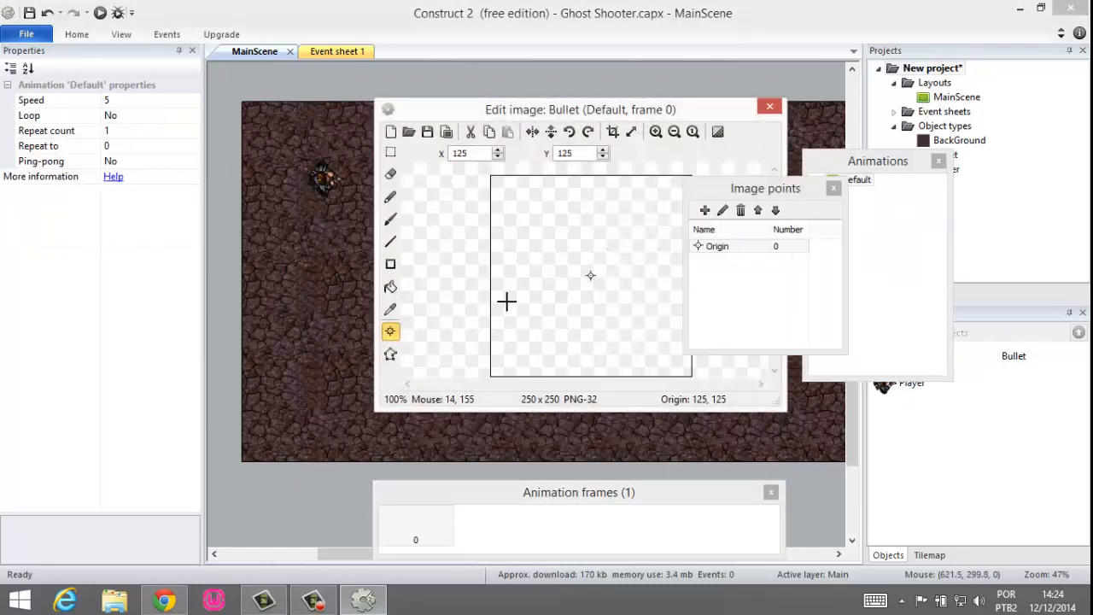
Step: Load the bullet image into the Bullet sprite's frame, close its image editor and move the sprite higher up the layout
left_click(414, 134)
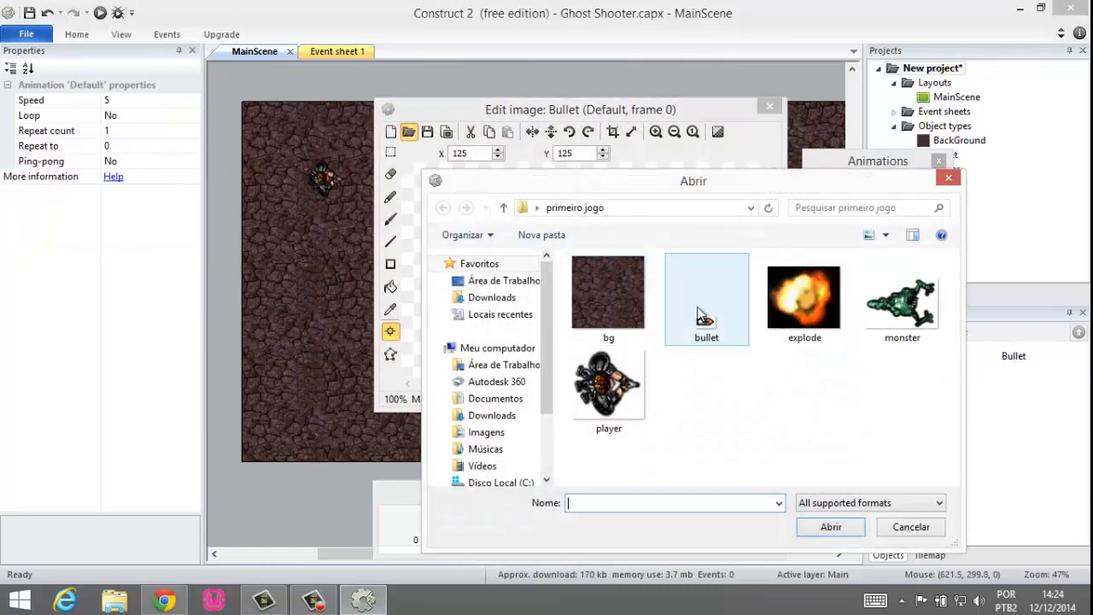
left_click(702, 317)
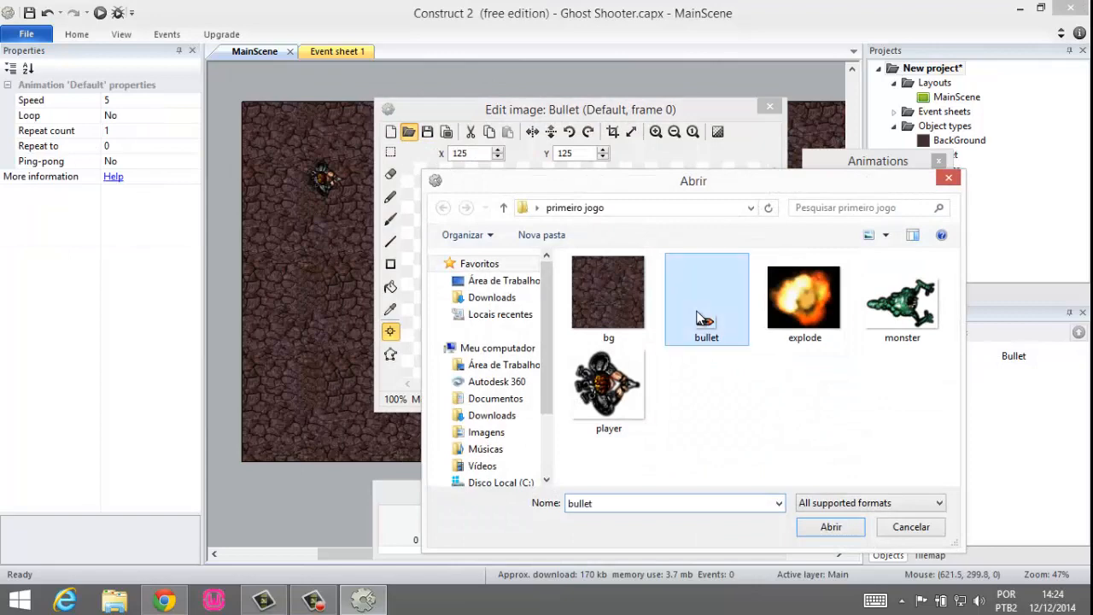
left_click(831, 528)
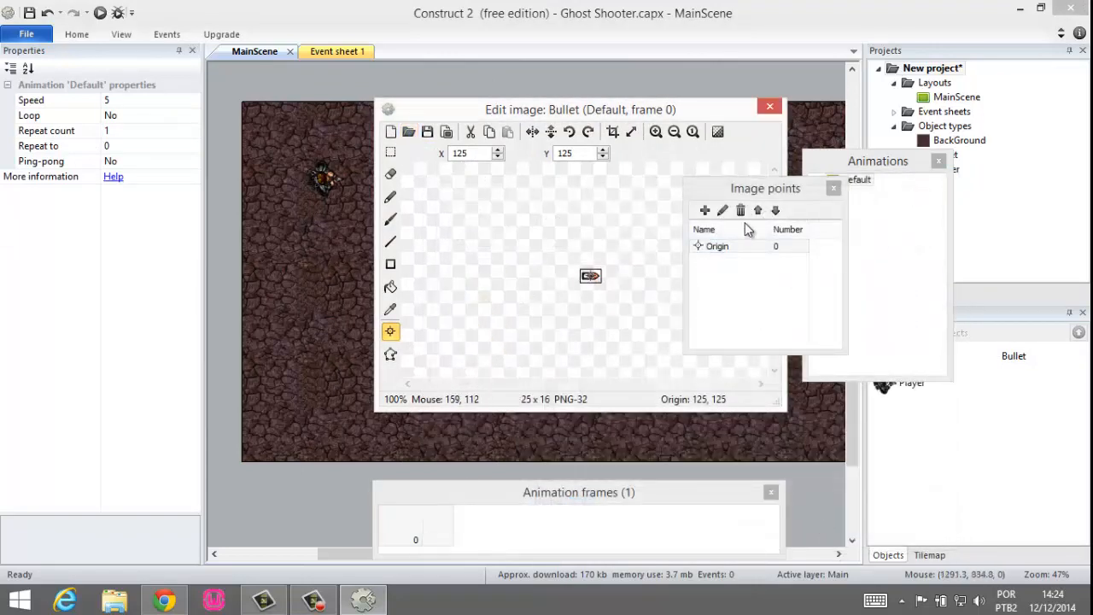
left_click(833, 189)
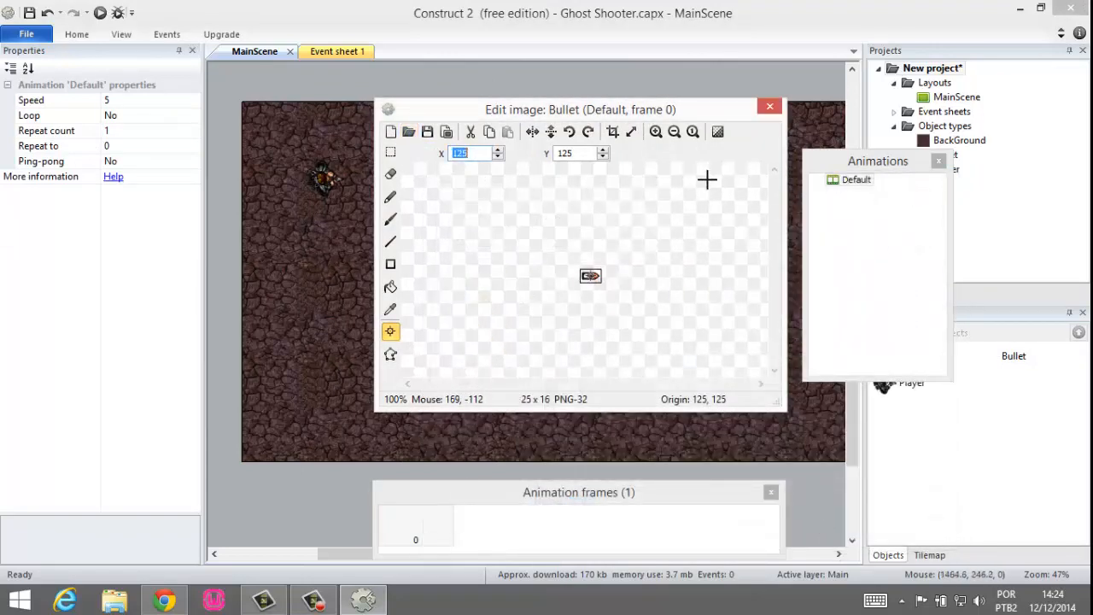
left_click(770, 106)
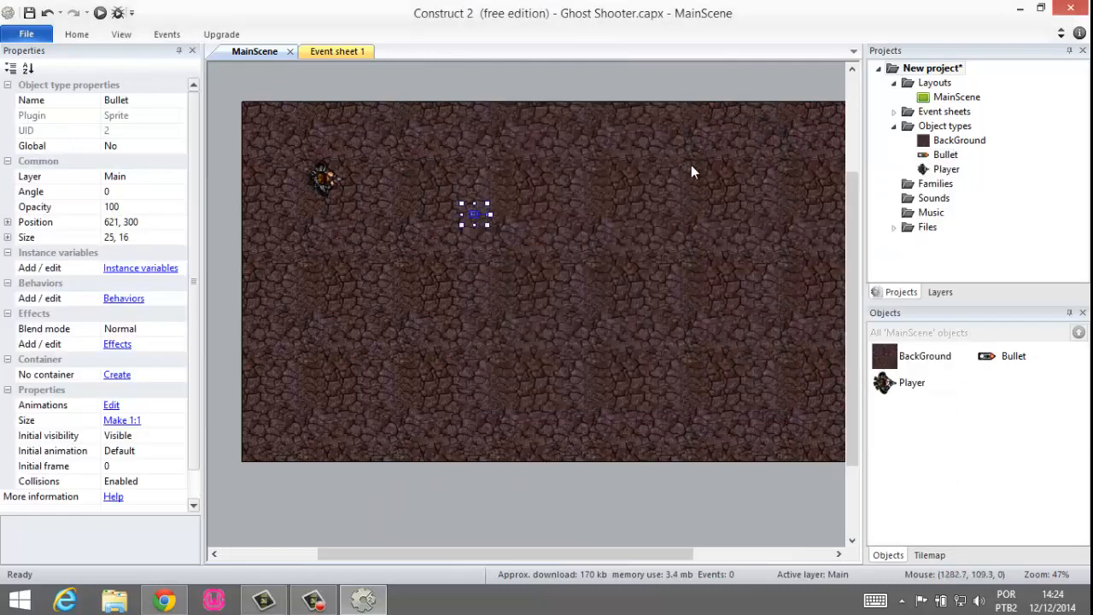
left_click_drag(476, 218, 463, 153)
left_click(463, 210)
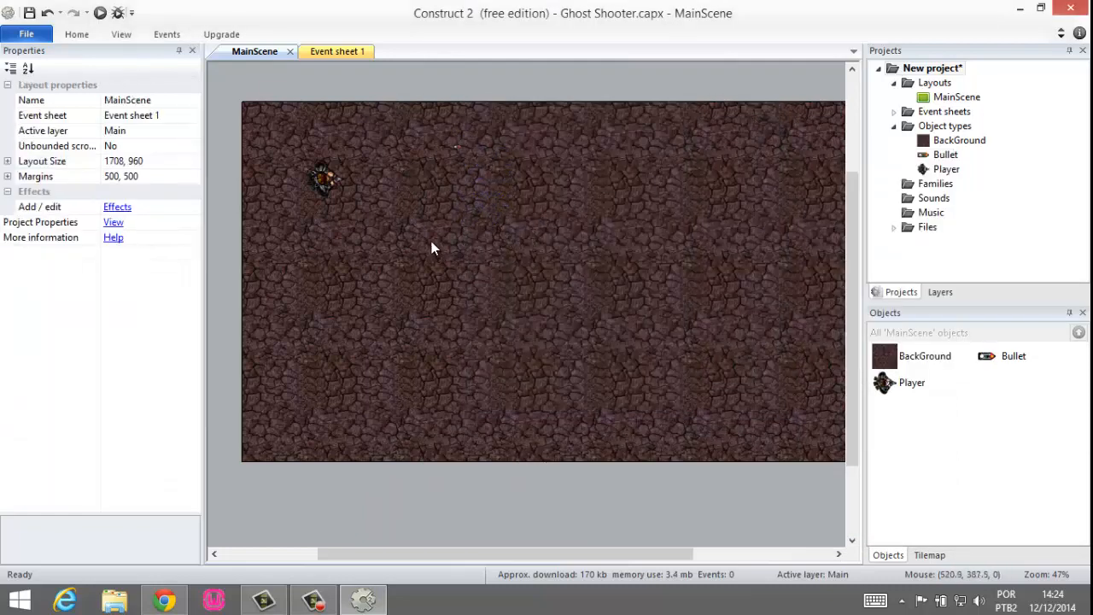
Step: Insert a new sprite named Monster and place it below and to the right of the player, at about 544, 375
right_click(432, 246)
left_click(453, 251)
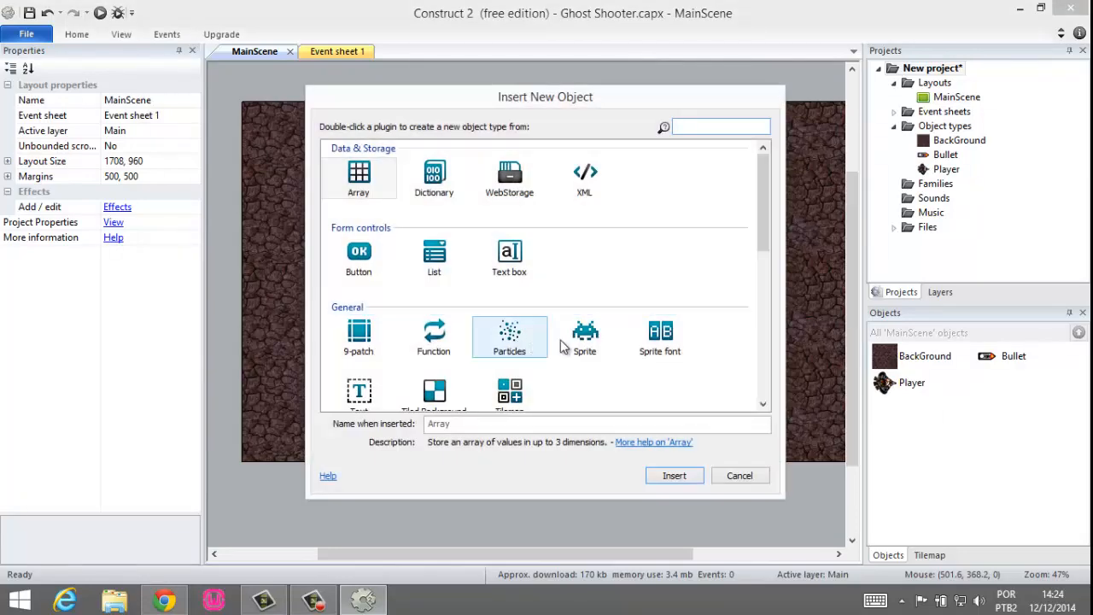
left_click(585, 340)
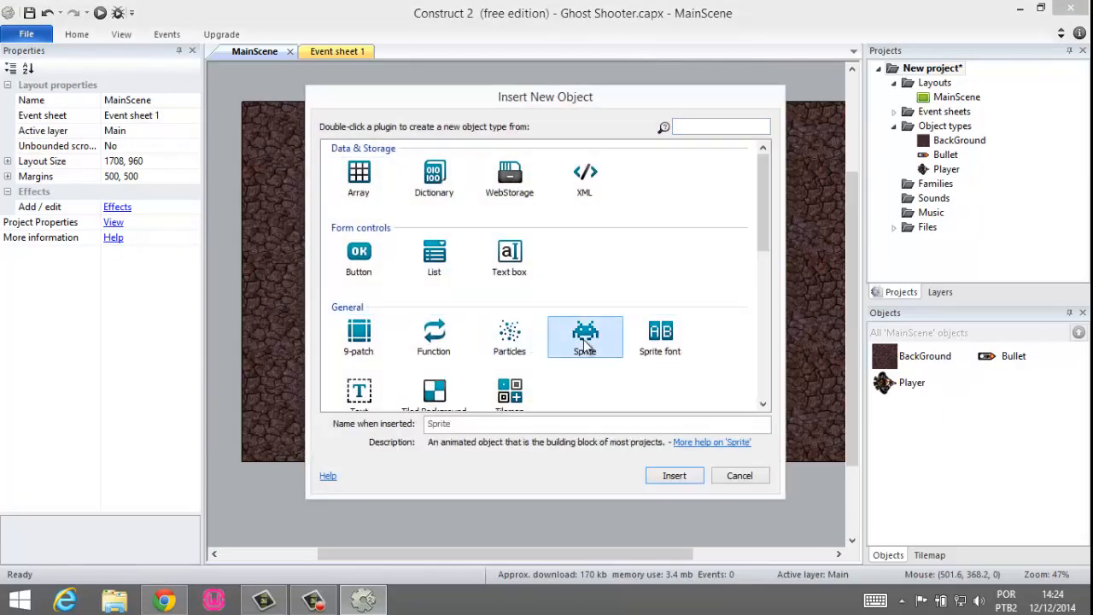
left_click(526, 424)
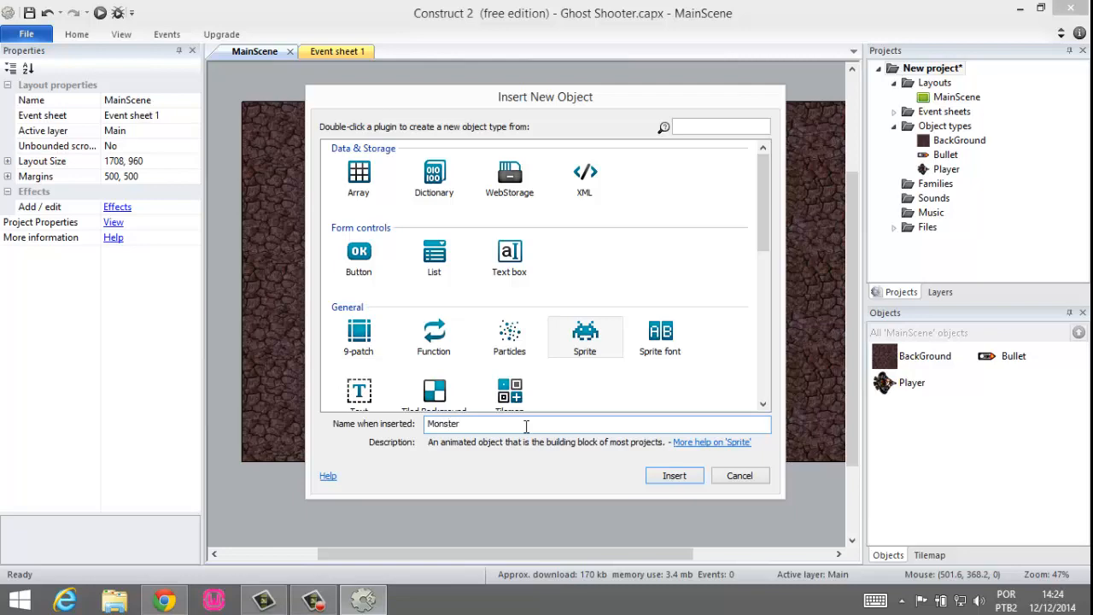
key("Return")
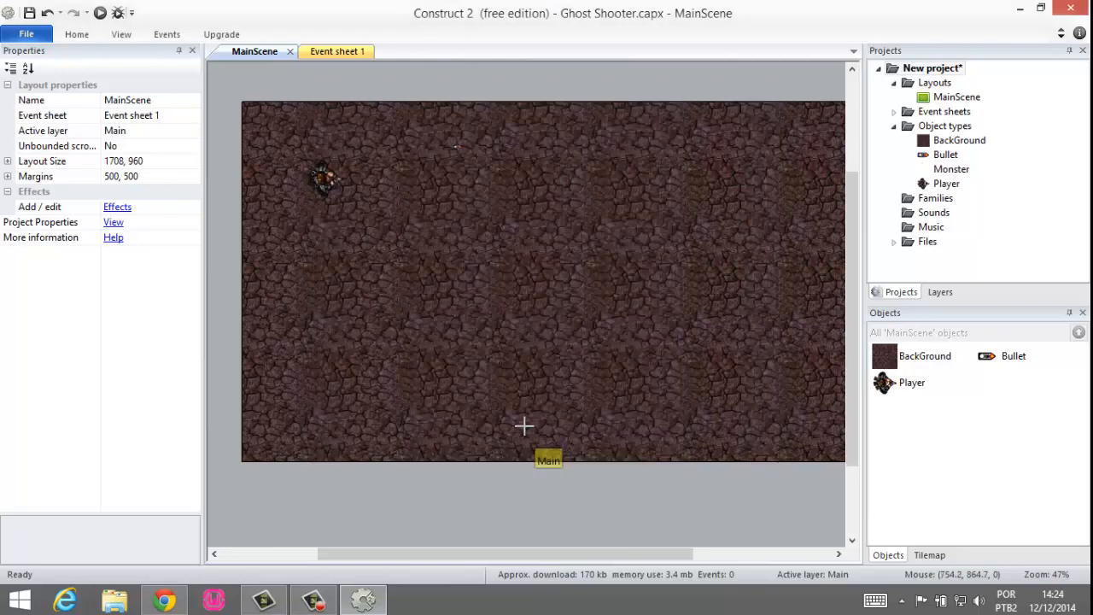
left_click(445, 243)
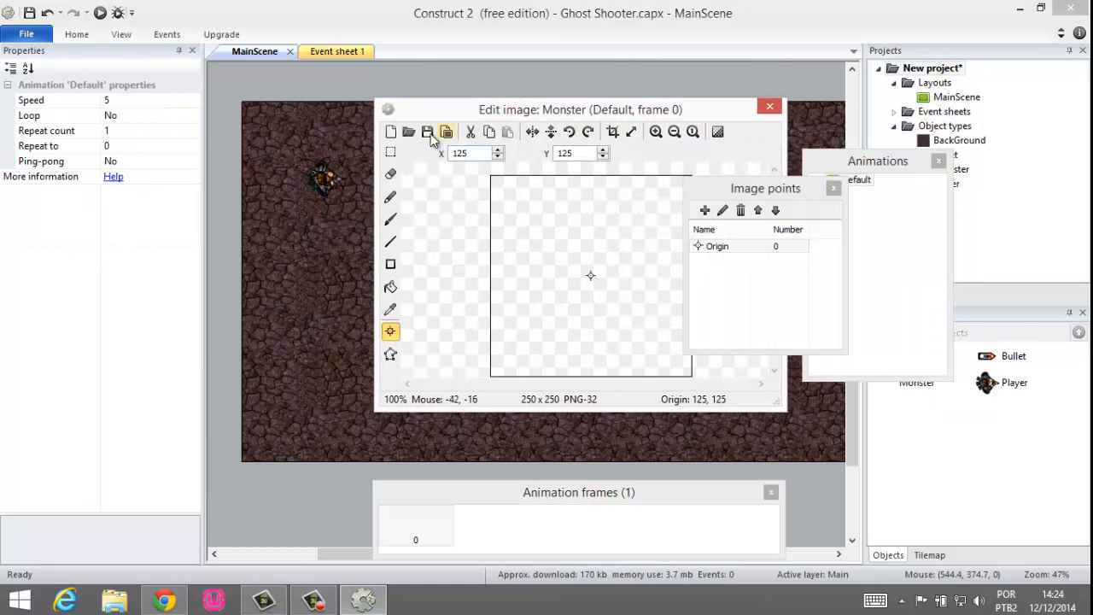
Step: Load the monster image into the Monster sprite's frame, close its image editor and deselect the sprite
left_click(409, 133)
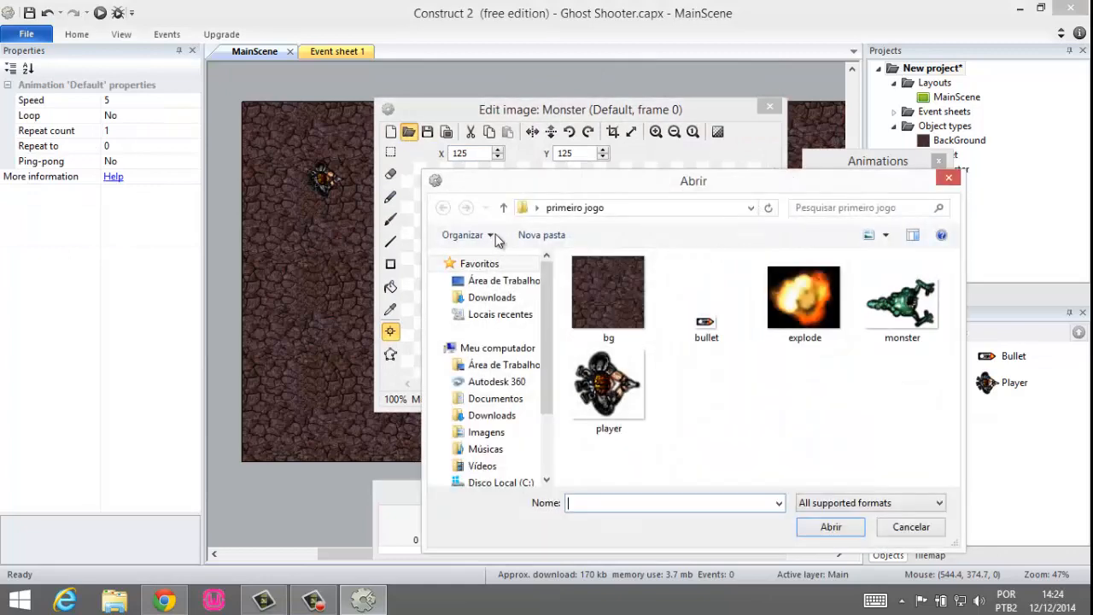
left_click(907, 307)
double_click(910, 309)
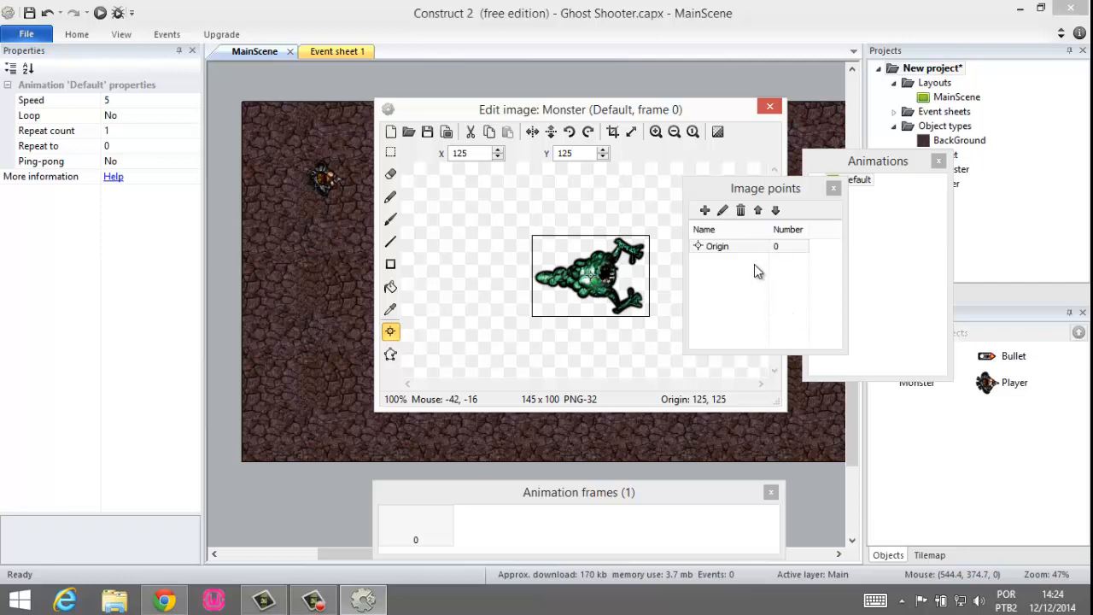
left_click(833, 188)
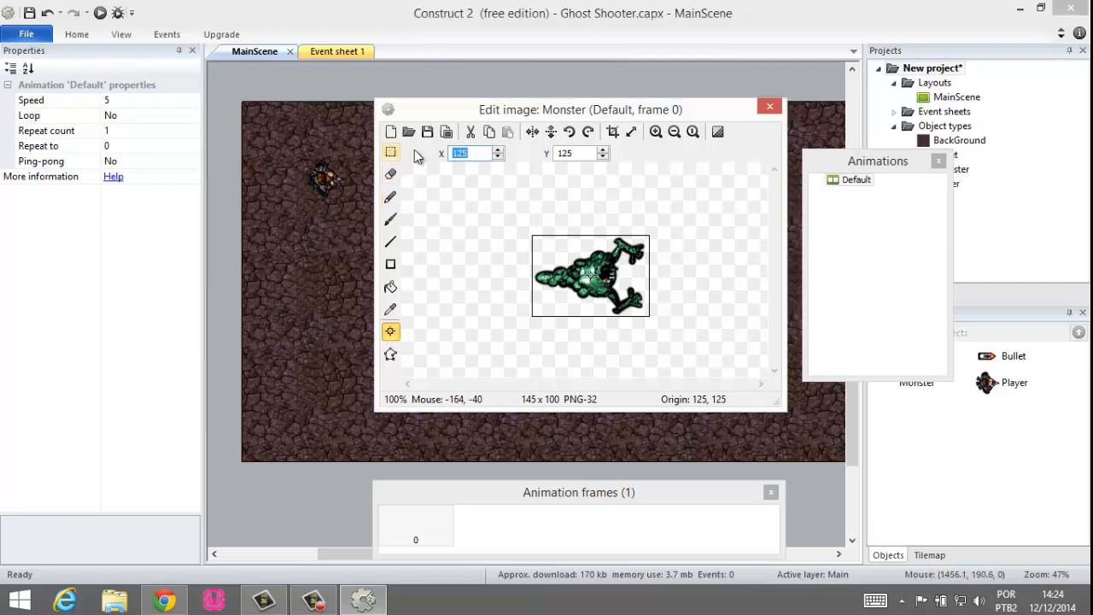
left_click(769, 106)
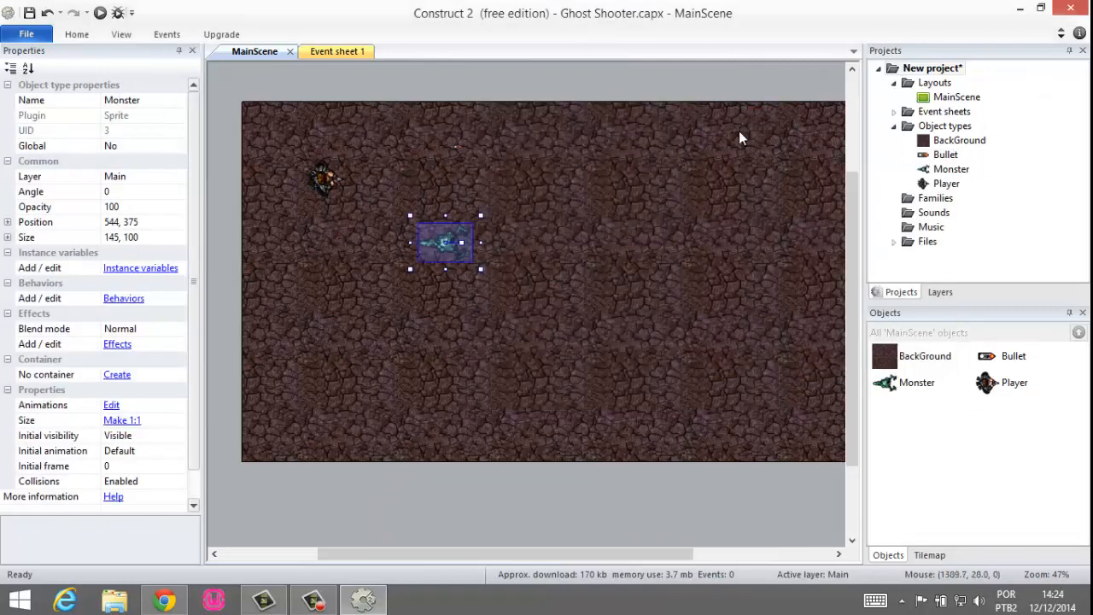
left_click(588, 254)
Step: Insert a new sprite named Explode and place it to the right of the monster, at about 917, 364
right_click(589, 253)
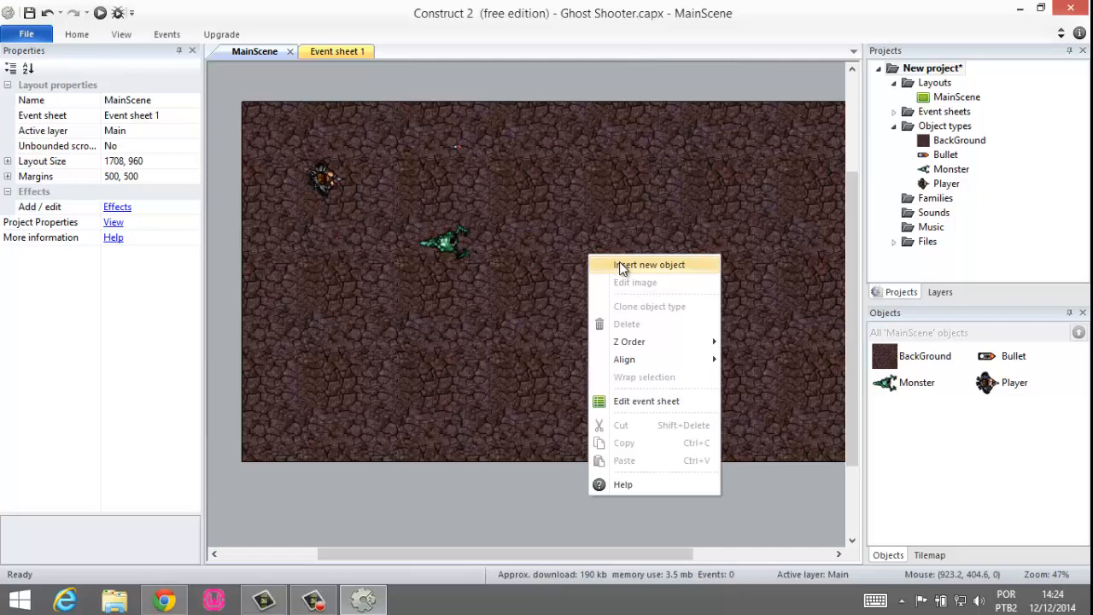
left_click(621, 266)
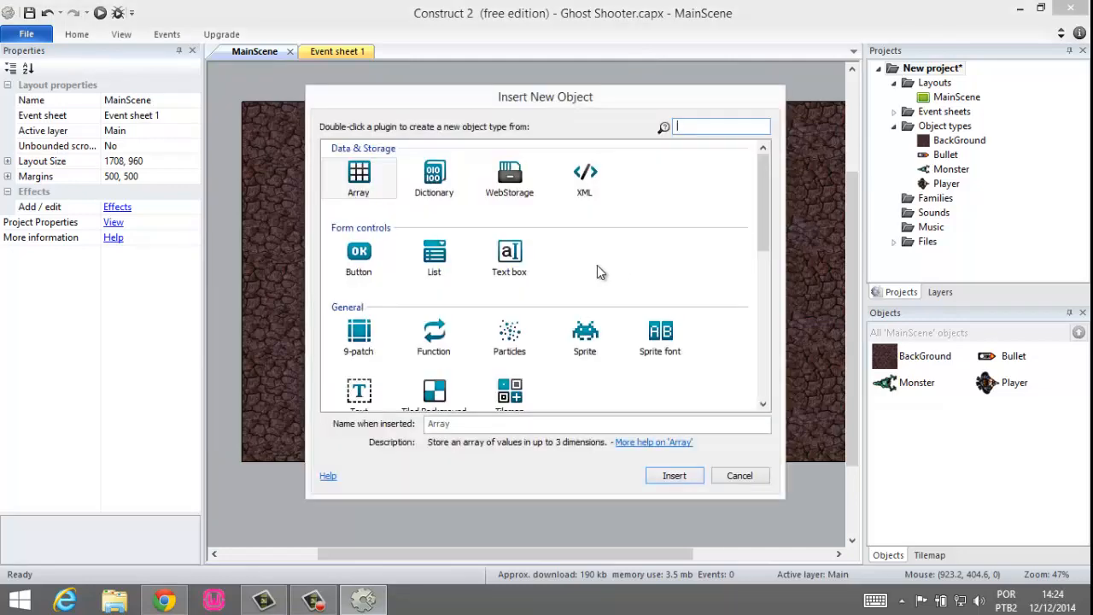
left_click(585, 337)
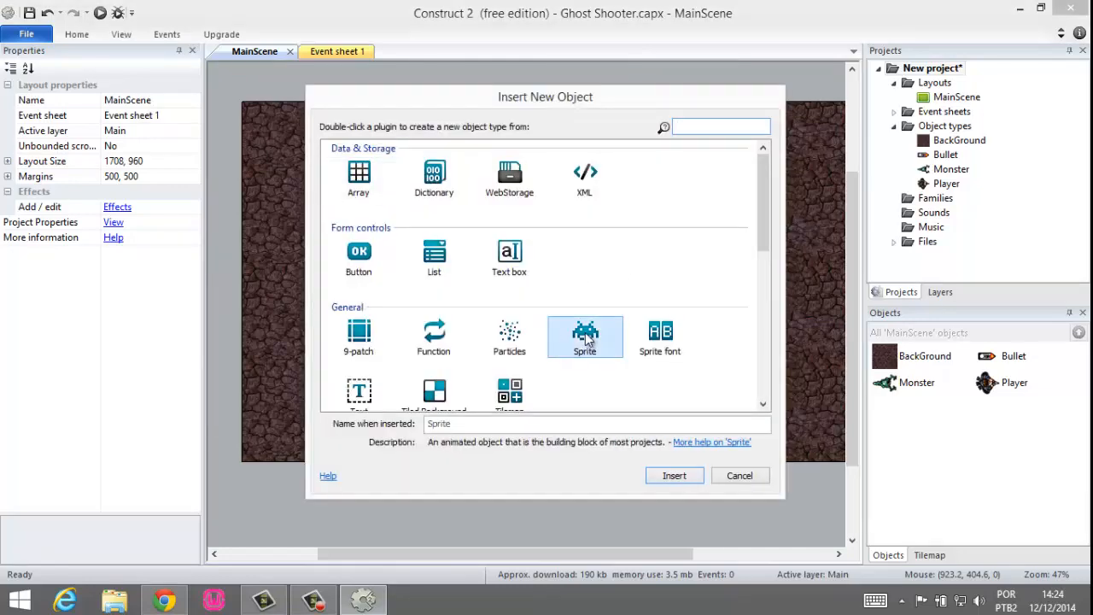
left_click(471, 422)
type("Ex")
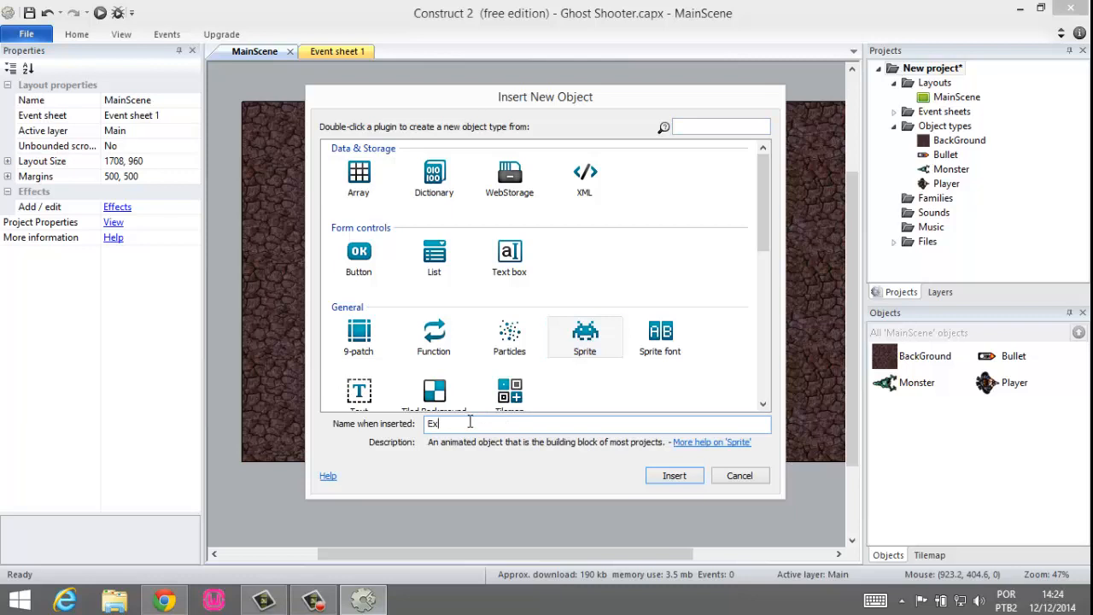
type("plode")
left_click(672, 476)
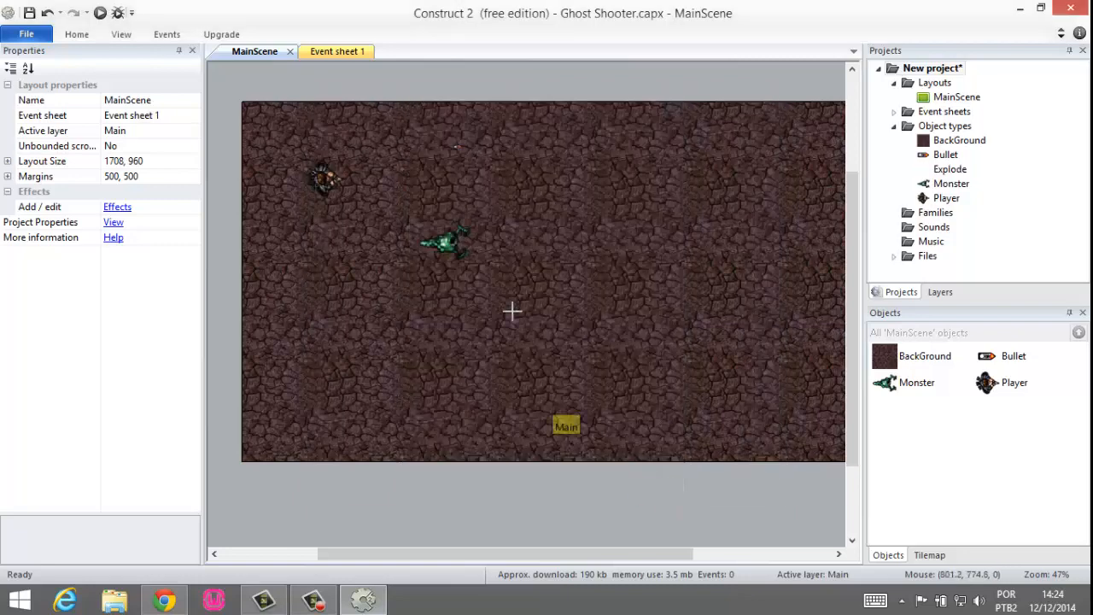
left_click(586, 240)
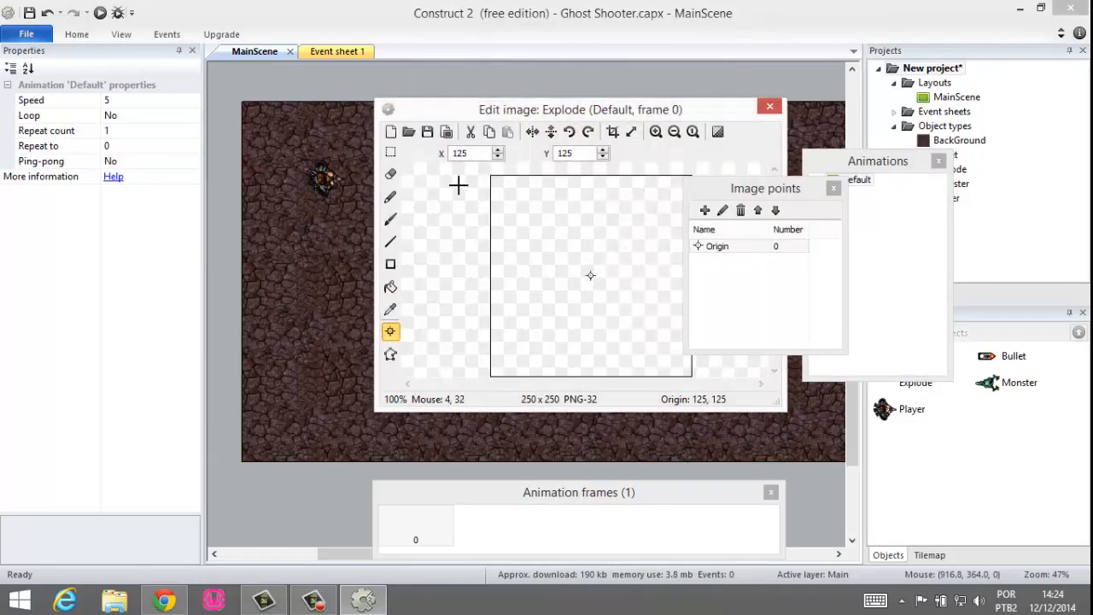
Step: Load the explode image into the Explode sprite's frame, close its image editor and deselect the sprite
left_click(408, 131)
left_click(789, 319)
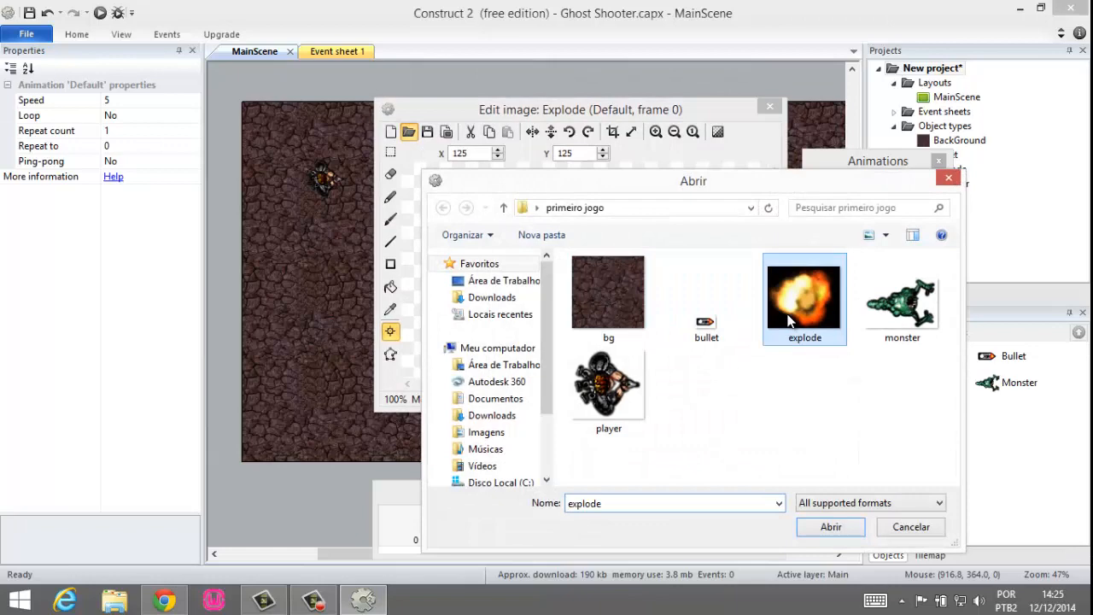
left_click(820, 523)
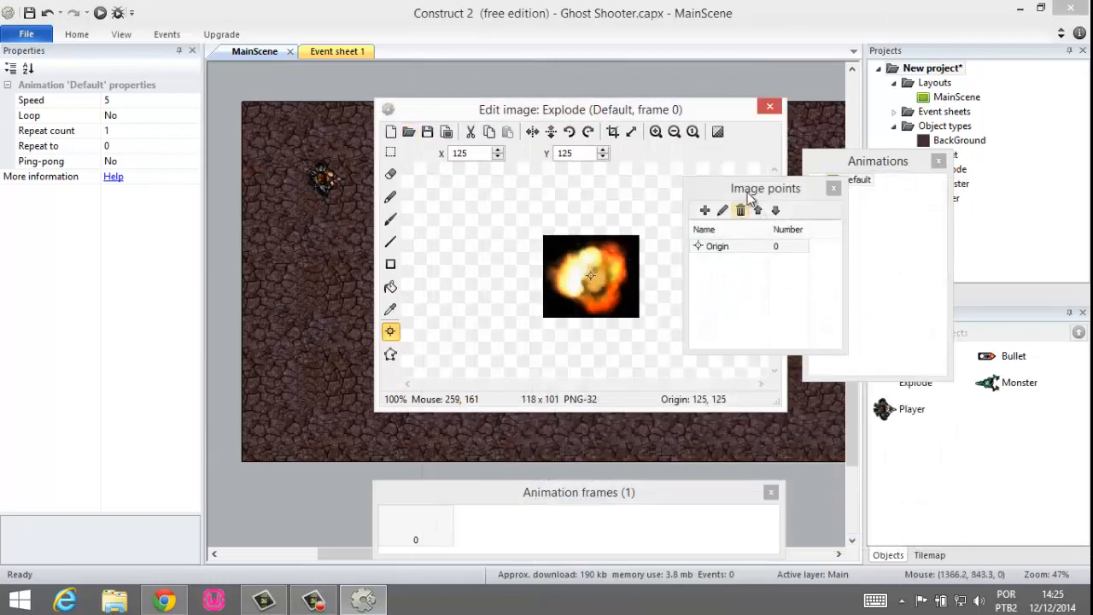
left_click(833, 188)
left_click(769, 106)
left_click(715, 218)
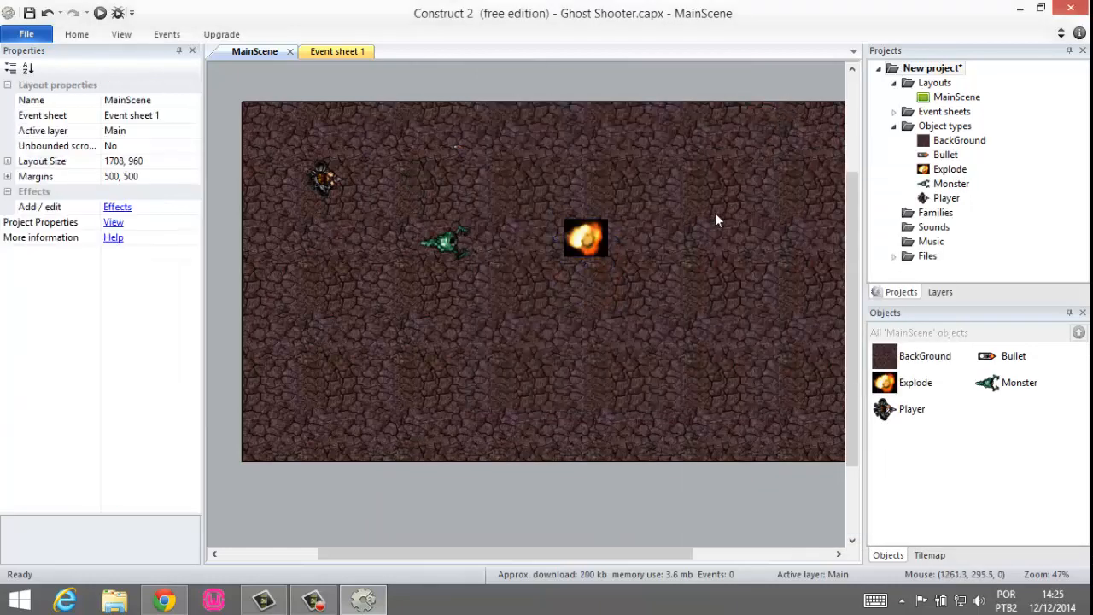